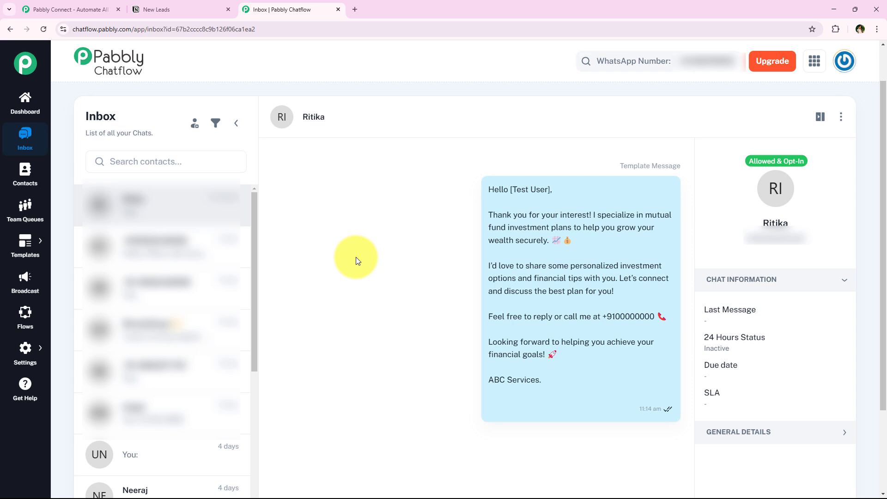
Leave the Chatflow inbox for the Pabbly Connect homepage tab and select its address bar
{"action": "left_click", "coordinate": [111, 9]}
{"action": "left_click", "coordinate": [139, 29]}
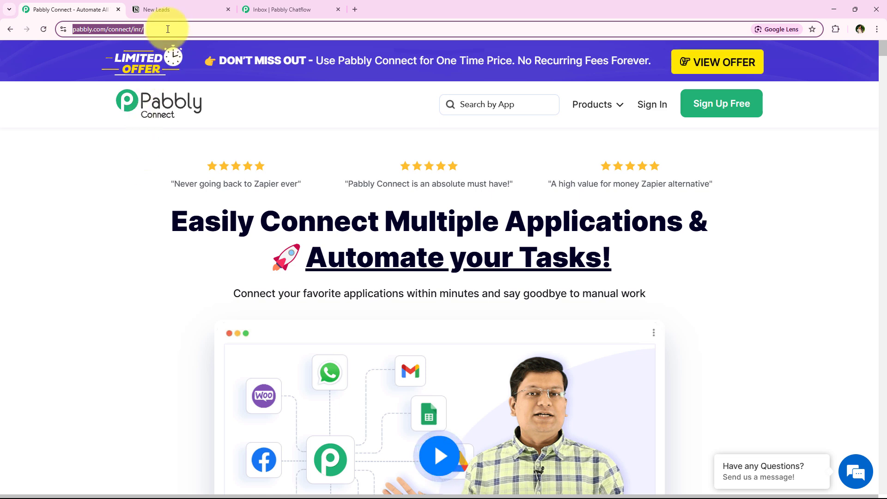
Sign in to the Pabbly account from the Pabbly Connect homepage
{"action": "left_click", "coordinate": [132, 162]}
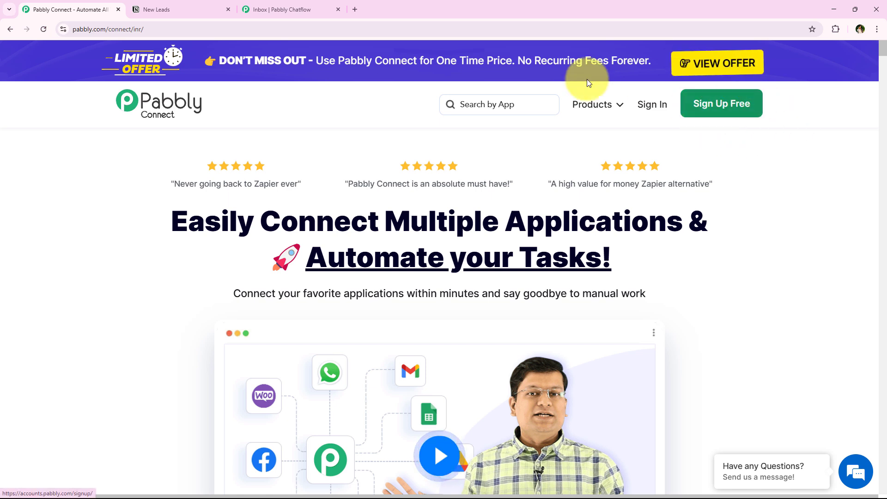
{"action": "left_click_drag", "start_coordinate": [175, 215], "coordinate": [662, 263]}
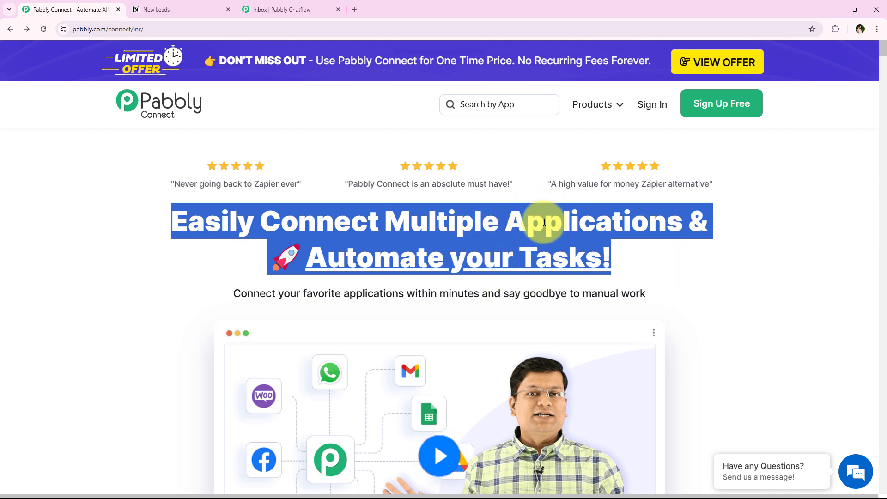
{"action": "left_click", "coordinate": [638, 107]}
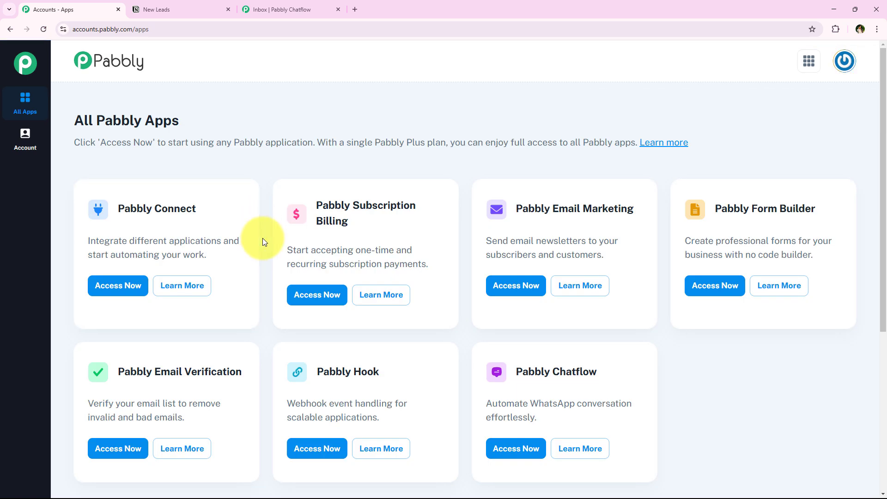
Review the All Pabbly Apps page: Pabbly Connect, Subscription Billing, Email Marketing and Chatflow
{"action": "left_click_drag", "start_coordinate": [74, 120], "coordinate": [182, 118]}
{"action": "left_click", "coordinate": [86, 120]}
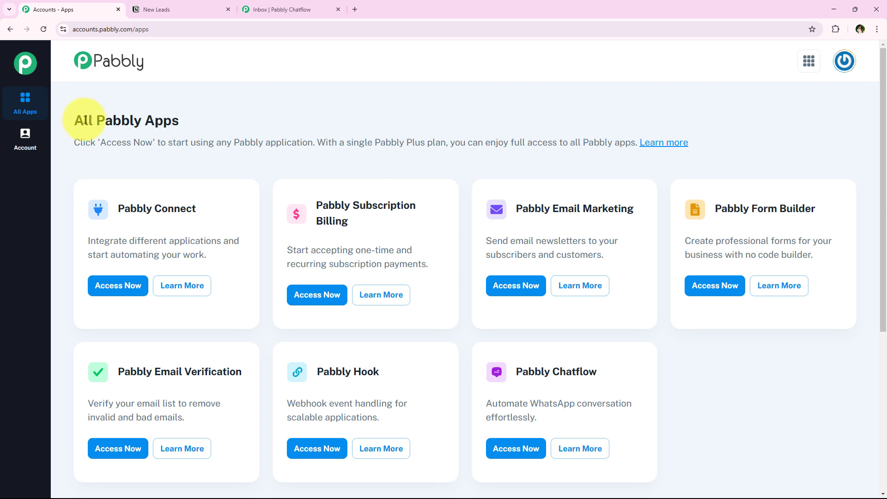
{"action": "left_click_drag", "start_coordinate": [86, 120], "coordinate": [176, 111]}
{"action": "scroll", "coordinate": [286, 298], "scroll_direction": "down", "scroll_amount": 1}
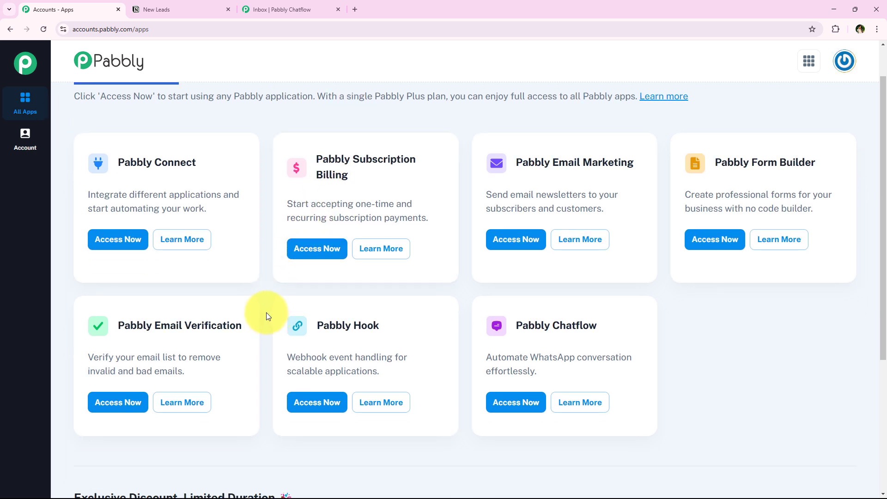
{"action": "scroll", "coordinate": [266, 312], "scroll_direction": "up", "scroll_amount": 1}
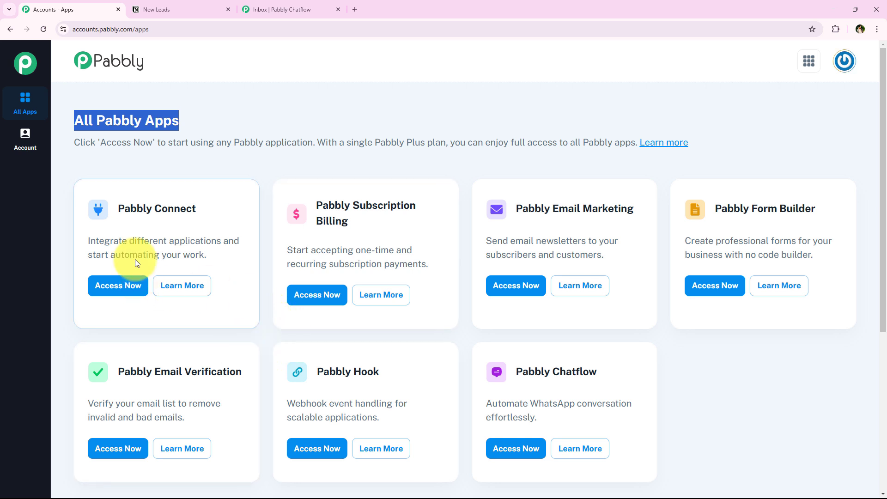
{"action": "triple_click", "coordinate": [129, 206]}
{"action": "triple_click", "coordinate": [317, 209]}
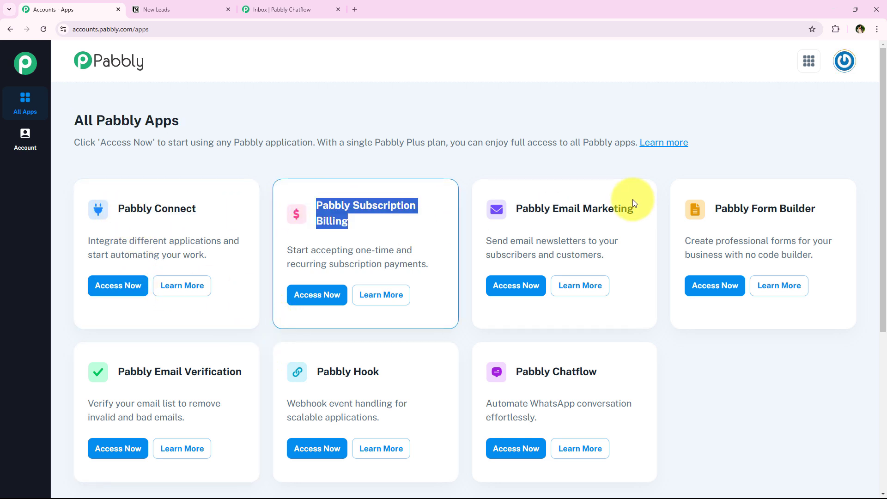
{"action": "left_click_drag", "start_coordinate": [515, 208], "coordinate": [634, 208]}
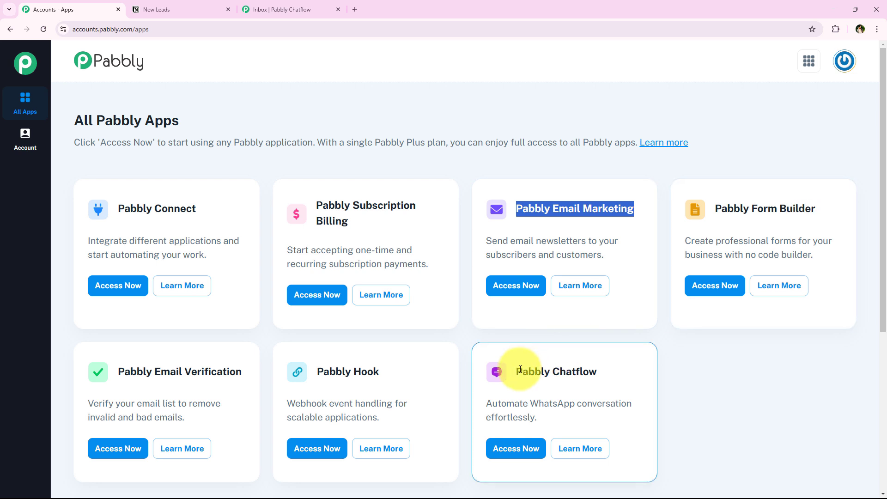
{"action": "left_click_drag", "start_coordinate": [521, 370], "coordinate": [641, 367]}
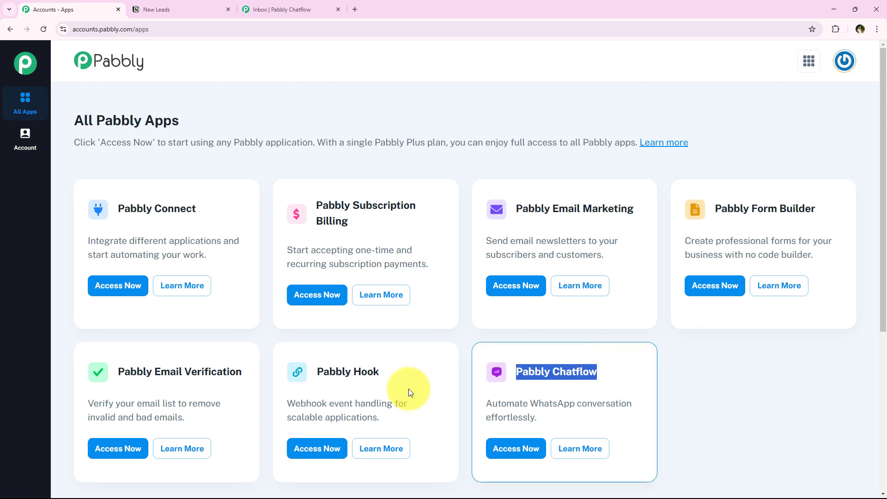
{"action": "left_click", "coordinate": [268, 205]}
Launch Pabbly Connect in a new tab using Access Now on its card
{"action": "left_click_drag", "start_coordinate": [114, 203], "coordinate": [256, 232]}
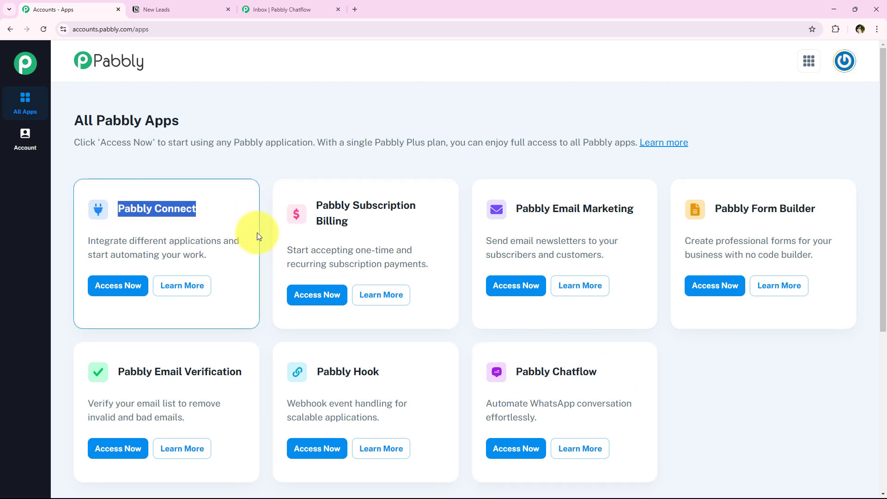
{"action": "left_click_drag", "start_coordinate": [517, 364], "coordinate": [637, 366]}
{"action": "left_click", "coordinate": [719, 358]}
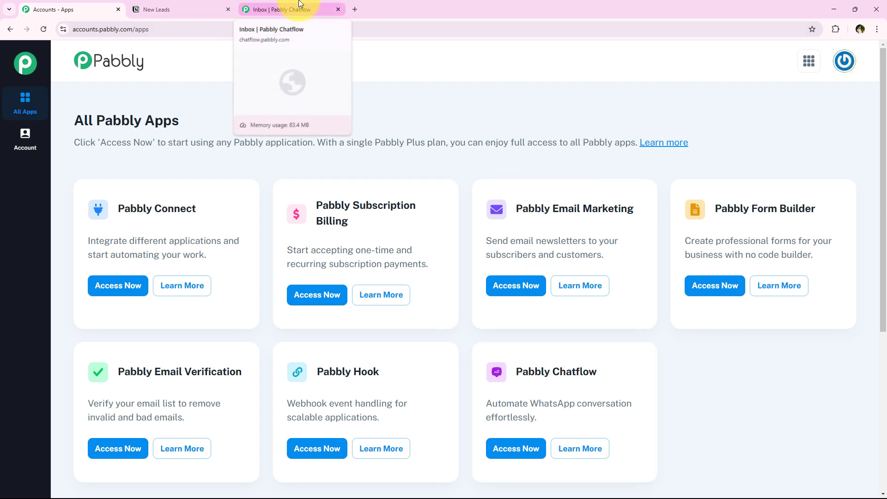
{"action": "left_click_drag", "start_coordinate": [114, 209], "coordinate": [202, 209]}
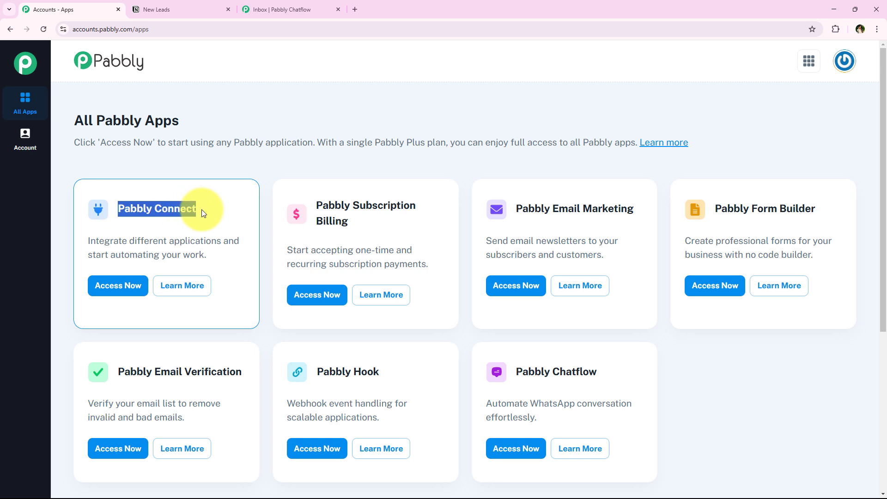
{"action": "left_click", "coordinate": [201, 209]}
{"action": "left_click_drag", "start_coordinate": [90, 245], "coordinate": [221, 241]}
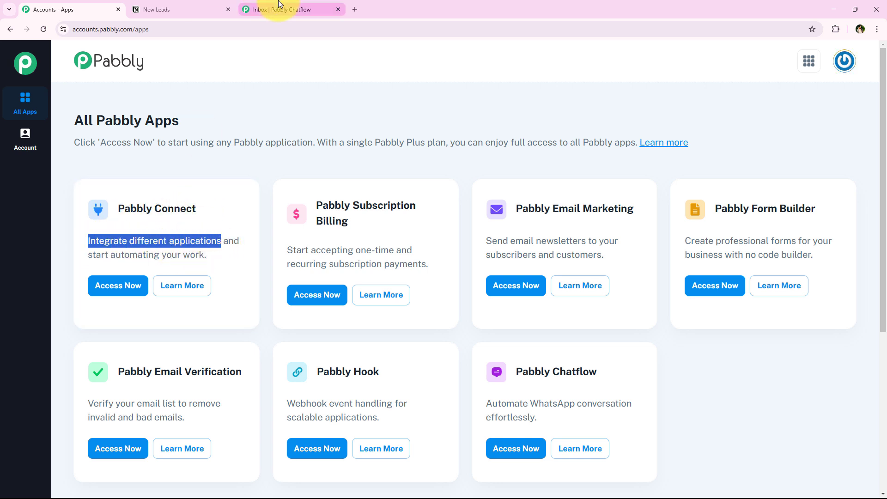
{"action": "left_click", "coordinate": [119, 289]}
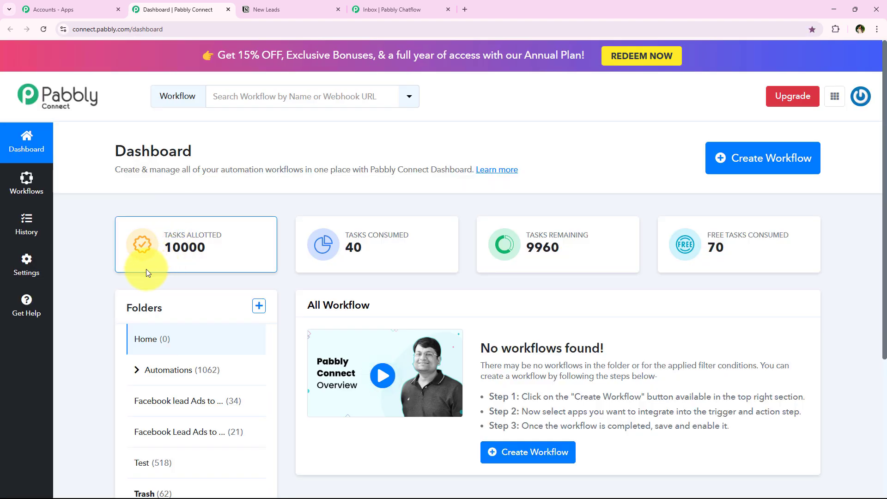
Review the Pabbly Connect Dashboard showing 10000 tasks allotted and an empty Home folder
{"action": "left_click_drag", "start_coordinate": [97, 157], "coordinate": [302, 162]}
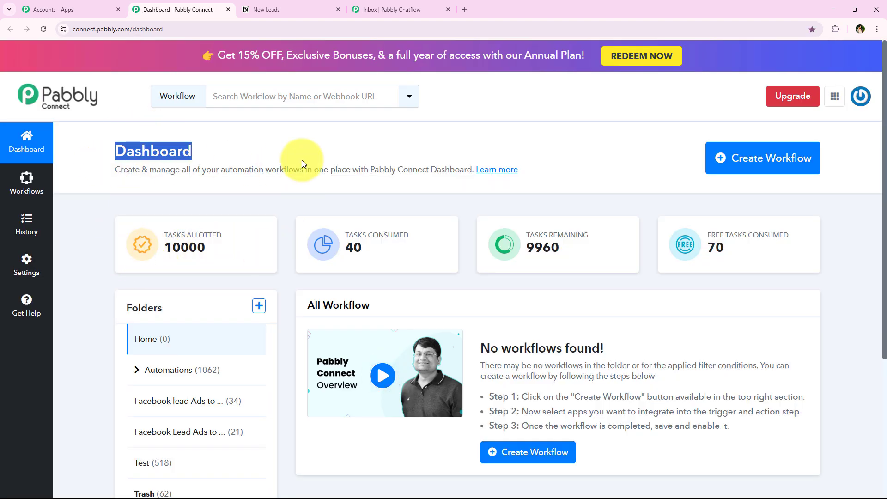
{"action": "left_click", "coordinate": [301, 159]}
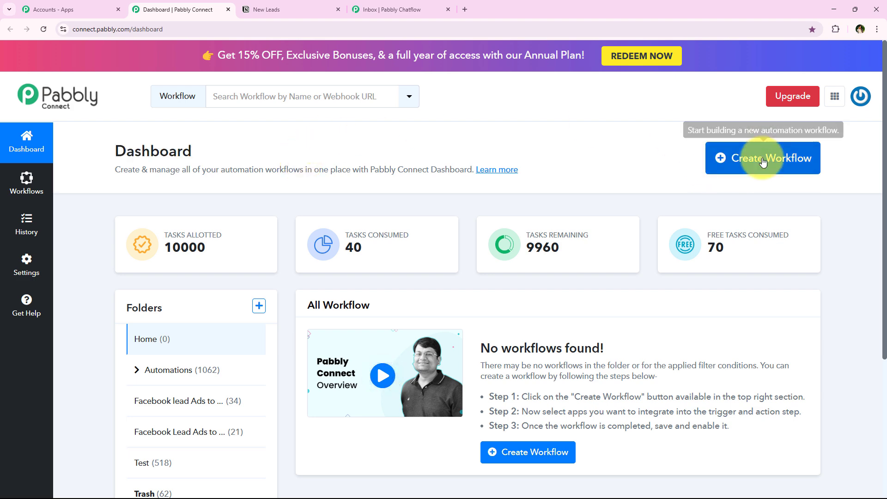
Create a workflow named 'How to Send WhatsApp Message From Notion using Pabbly Chatflow…' in Automations
{"action": "left_click", "coordinate": [728, 164]}
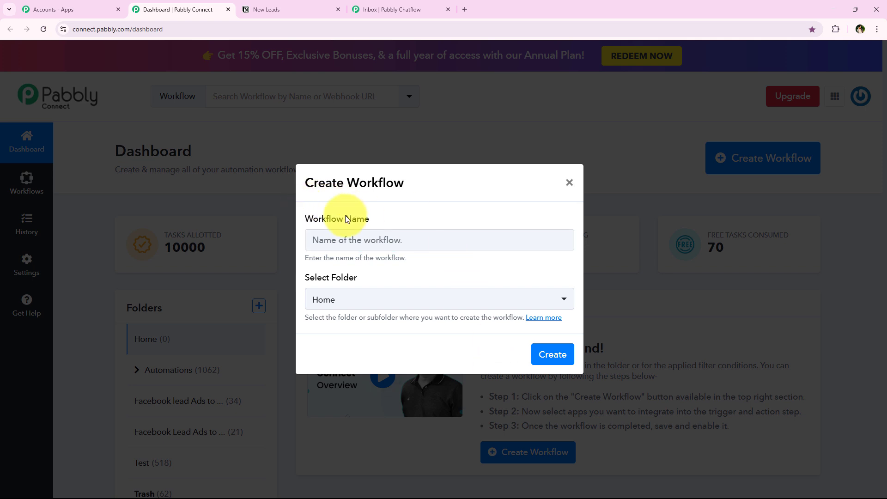
{"action": "left_click_drag", "start_coordinate": [298, 204], "coordinate": [392, 223]}
{"action": "left_click_drag", "start_coordinate": [301, 277], "coordinate": [382, 279]}
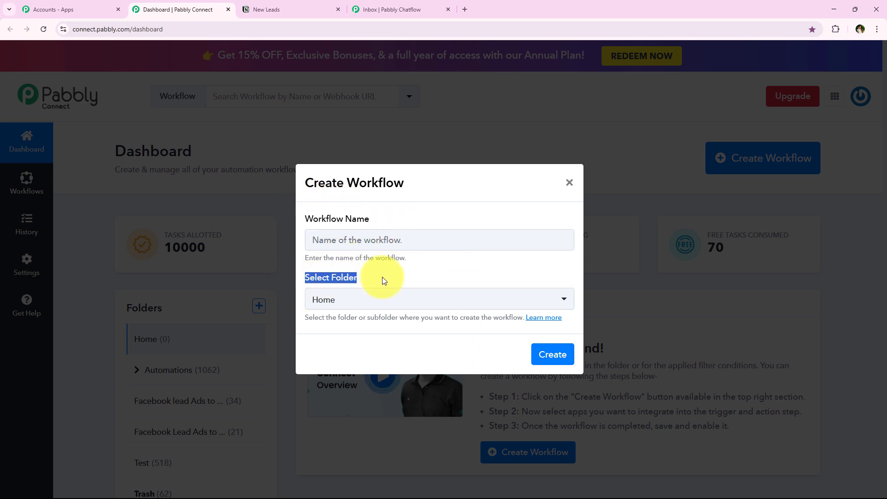
{"action": "left_click", "coordinate": [378, 297]}
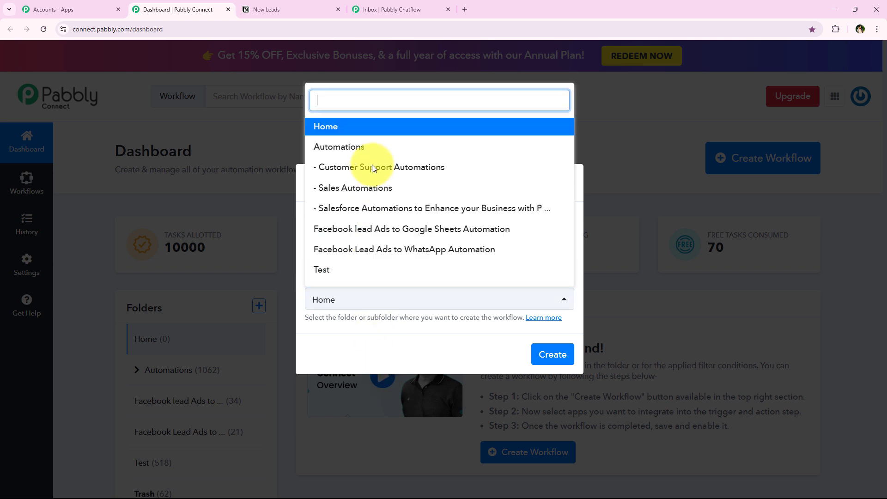
{"action": "left_click", "coordinate": [367, 147]}
{"action": "left_click", "coordinate": [396, 205]}
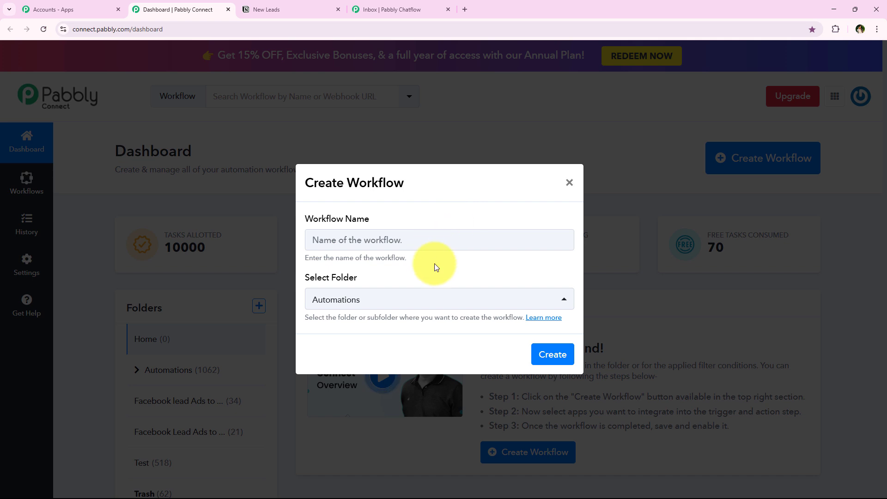
{"action": "key", "text": "ctrl+v"}
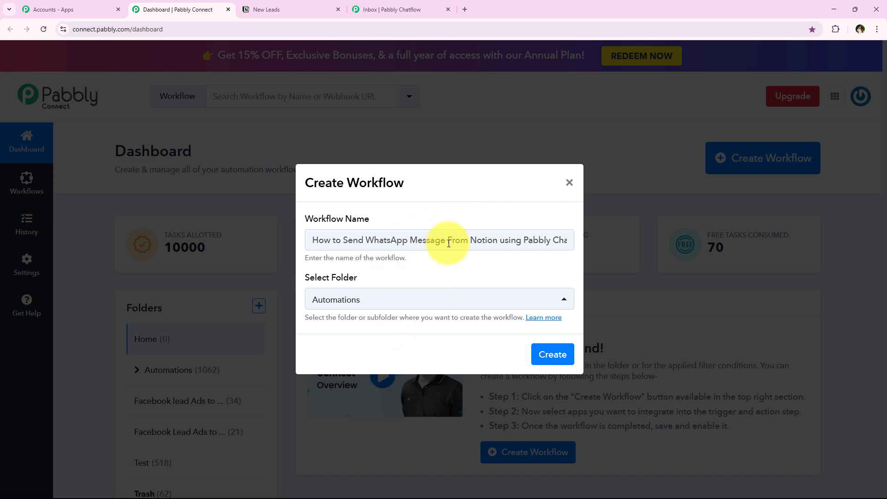
{"action": "left_click_drag", "start_coordinate": [446, 240], "coordinate": [580, 241]}
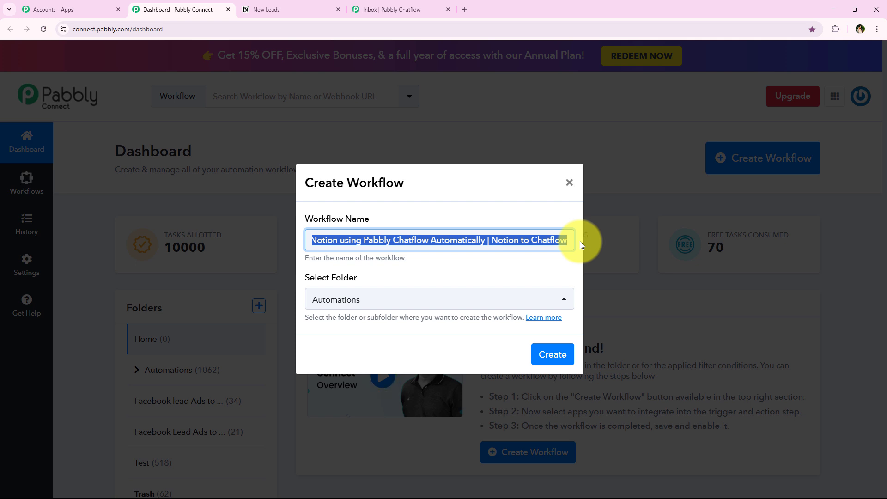
{"action": "left_click", "coordinate": [551, 355]}
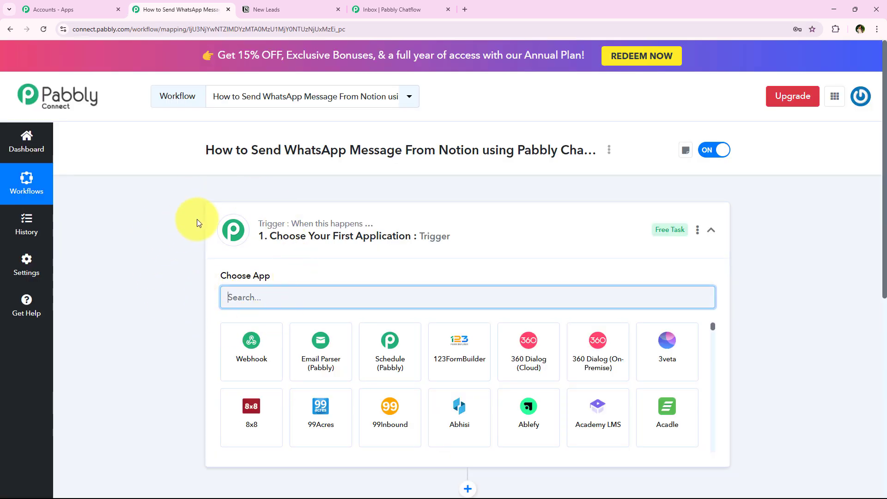
Search 'Notion' under Choose App and select Notion as the trigger application
{"action": "left_click", "coordinate": [272, 236]}
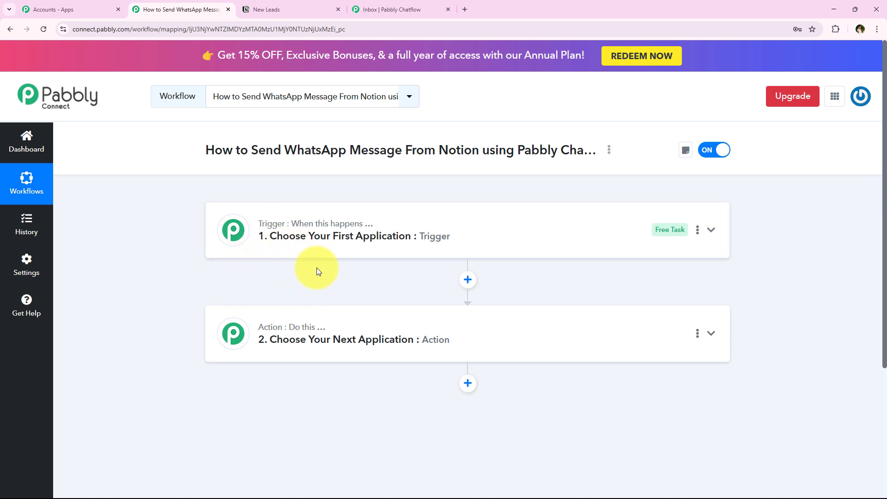
{"action": "left_click", "coordinate": [328, 247]}
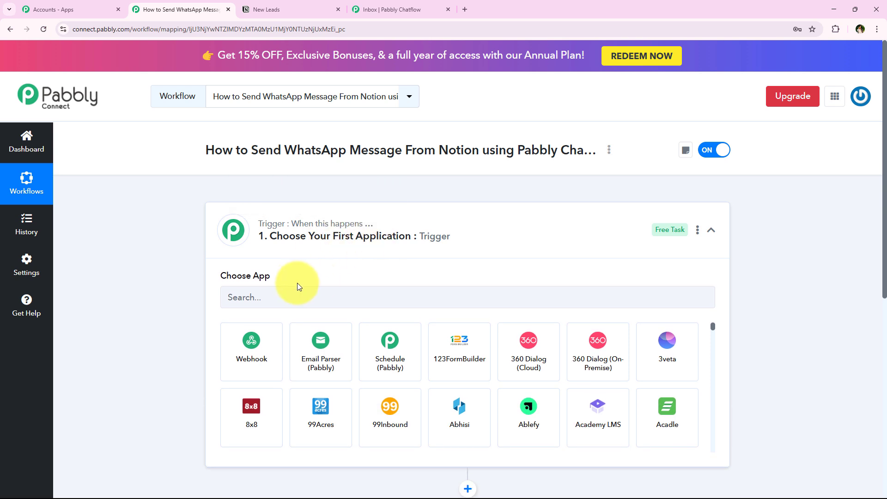
{"action": "left_click", "coordinate": [295, 292]}
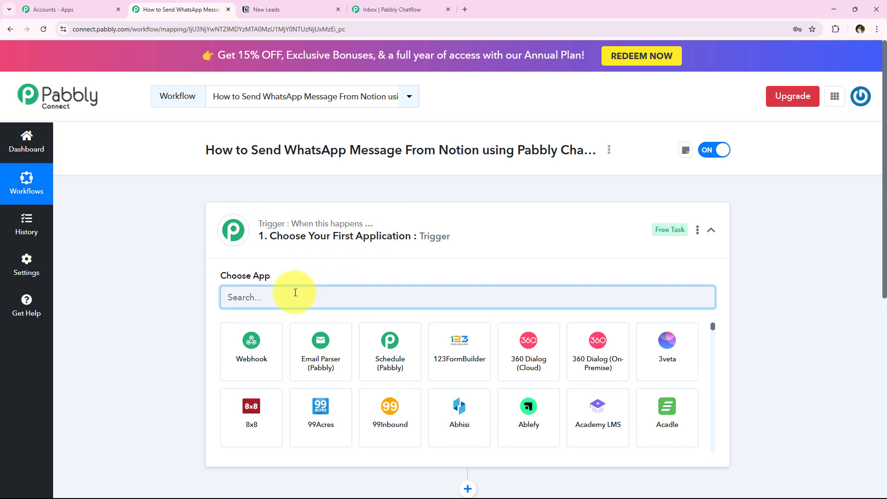
{"action": "type", "text": "Noi"}
{"action": "key", "text": "BackSpace"}
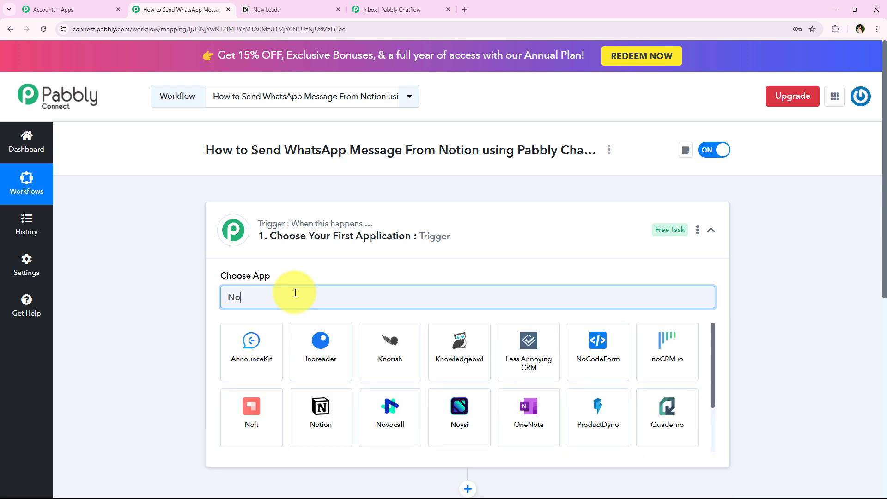
{"action": "type", "text": "tion"}
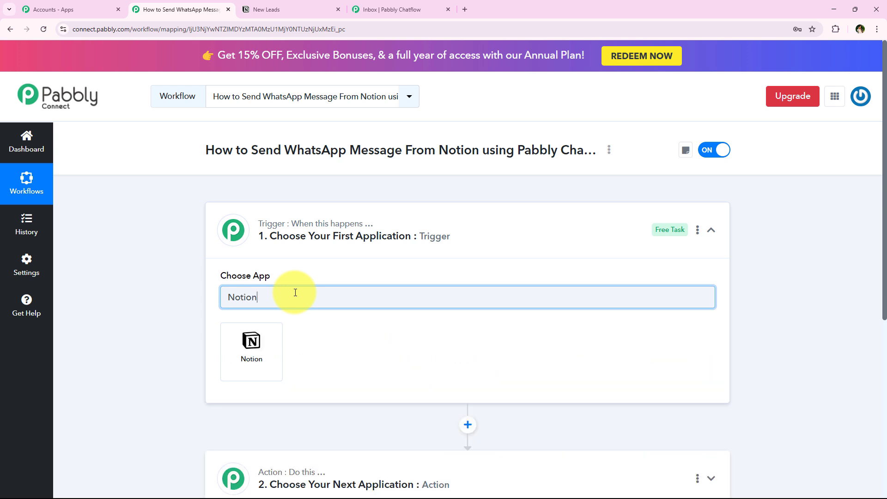
{"action": "left_click", "coordinate": [323, 9]}
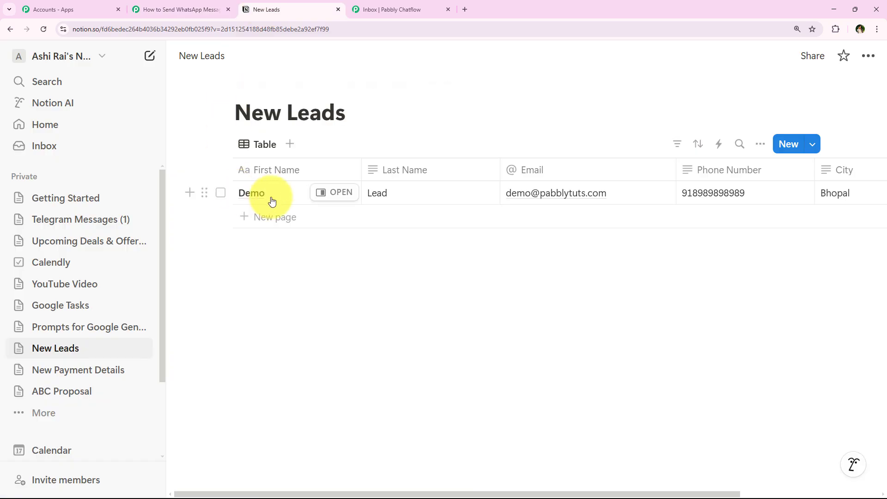
{"action": "left_click", "coordinate": [177, 9]}
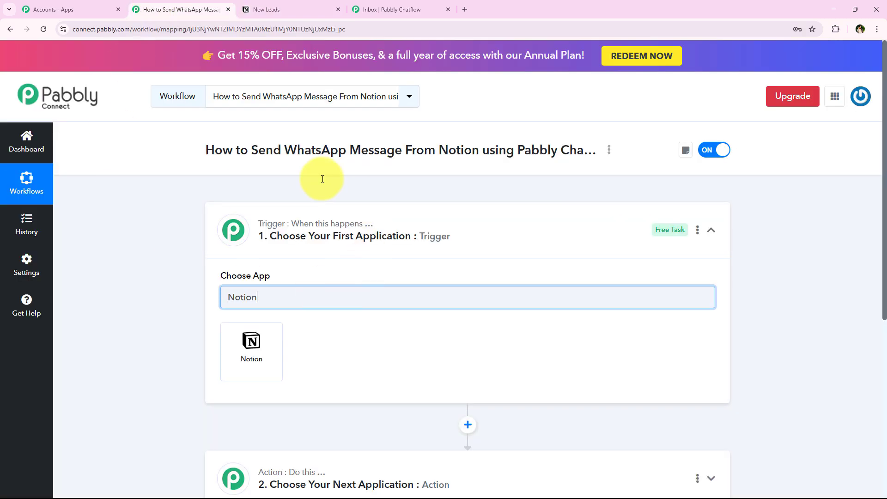
{"action": "left_click", "coordinate": [229, 343]}
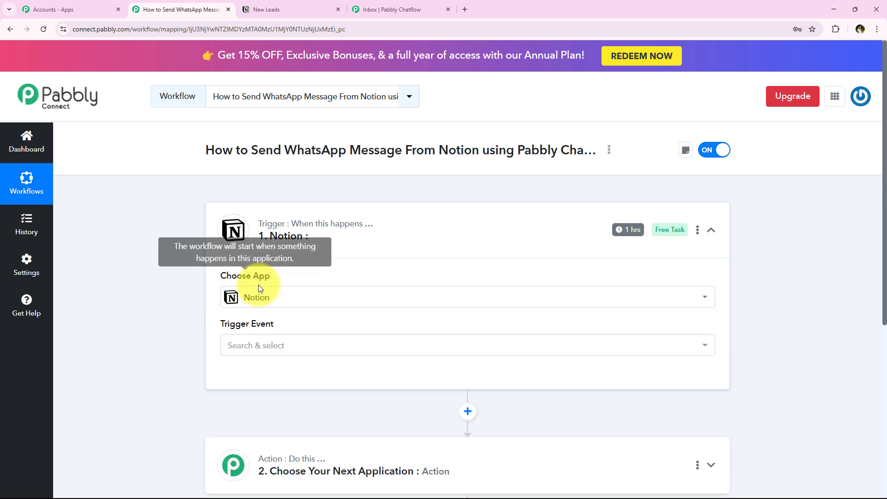
Set the trigger event to New Database Item and start authorizing a new Notion connection
{"action": "left_click", "coordinate": [258, 345]}
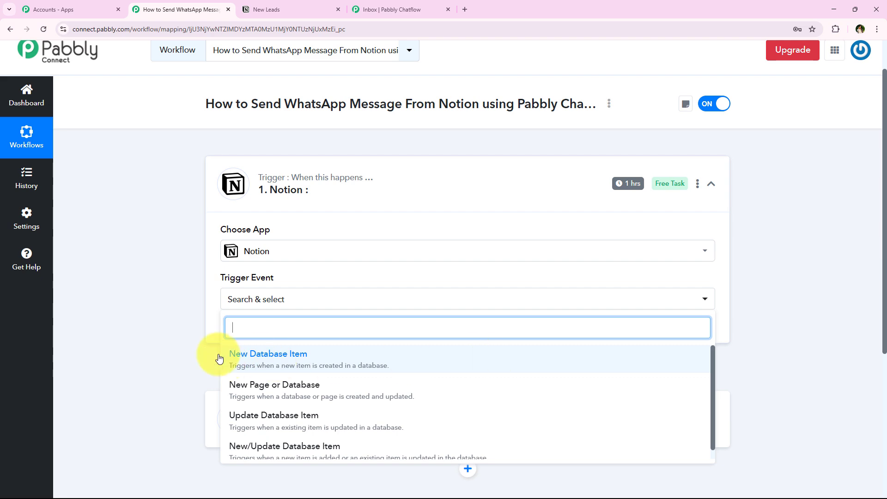
{"action": "left_click", "coordinate": [263, 354]}
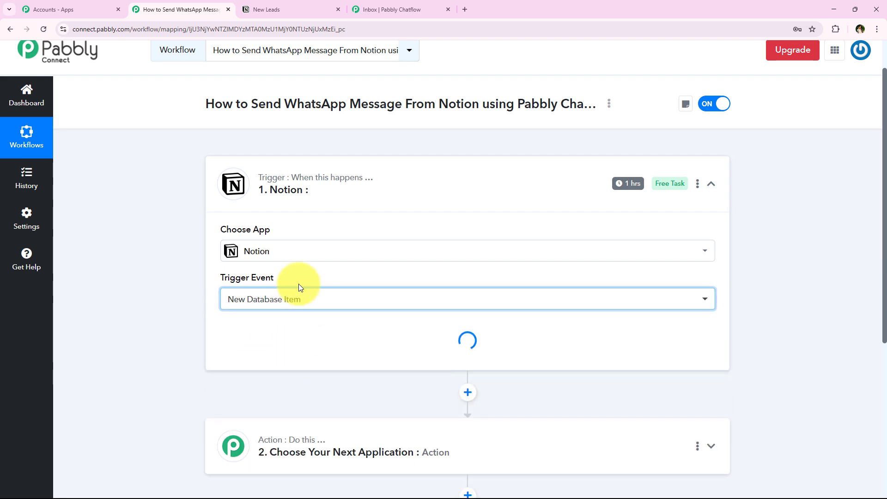
{"action": "left_click", "coordinate": [250, 339]}
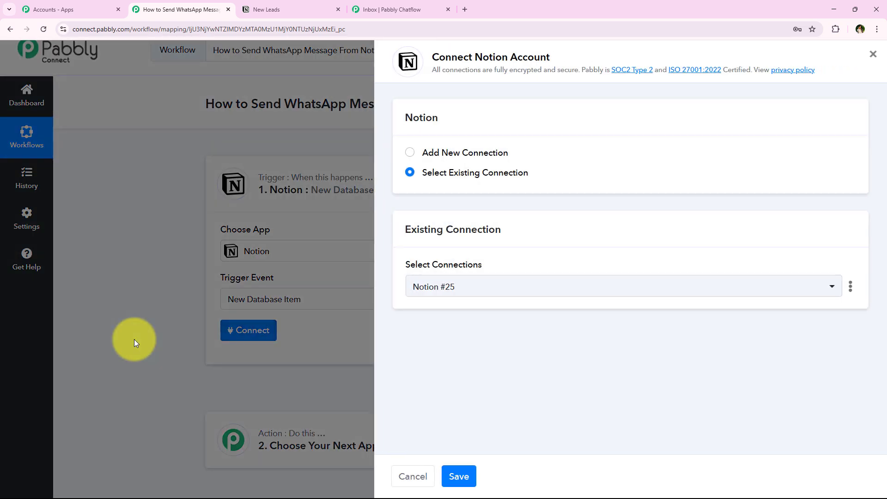
{"action": "left_click", "coordinate": [467, 154]}
{"action": "left_click", "coordinate": [486, 180]}
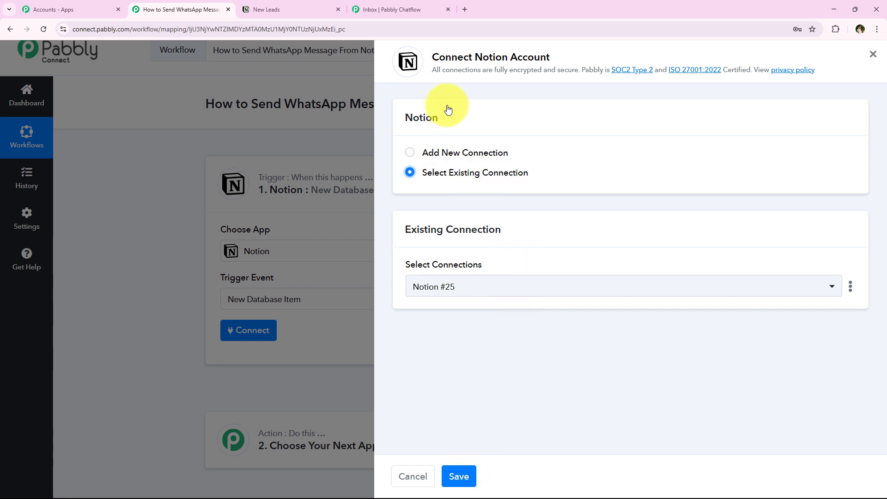
{"action": "left_click", "coordinate": [447, 154]}
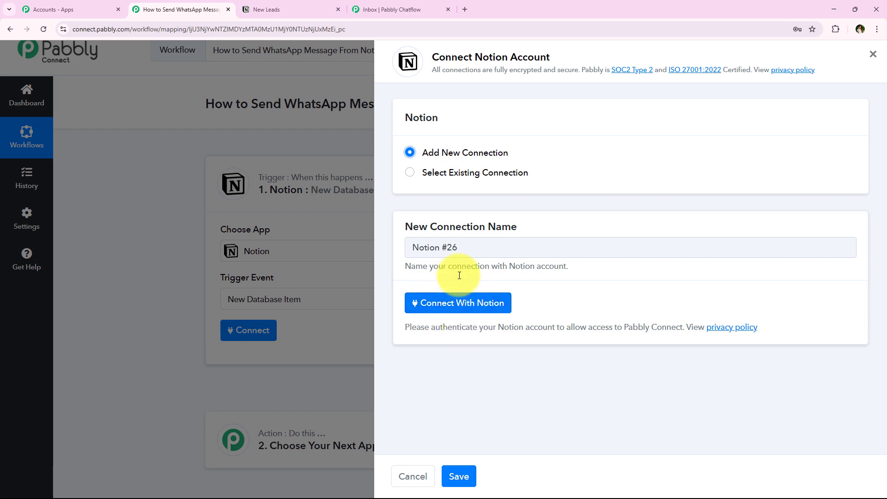
{"action": "left_click", "coordinate": [415, 296]}
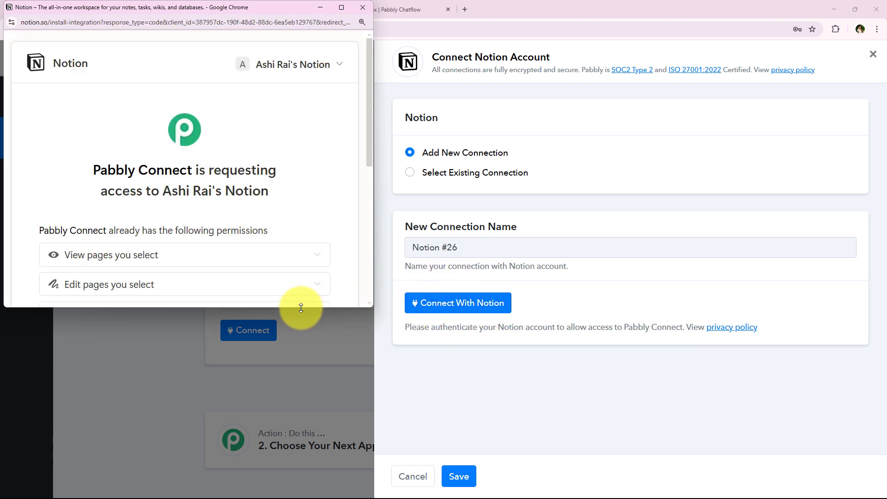
Review the Notion authorization permissions and proceed to choosing which pages to share
{"action": "left_click_drag", "start_coordinate": [300, 308], "coordinate": [304, 443]}
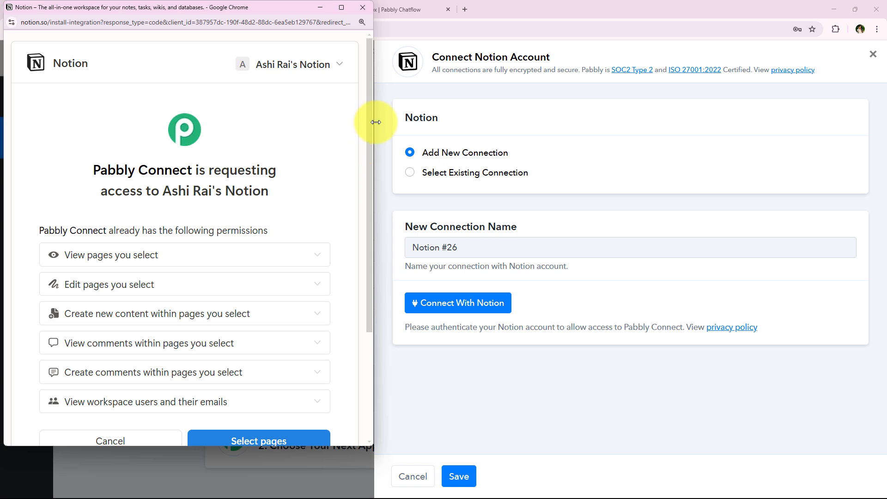
{"action": "scroll", "coordinate": [370, 183], "scroll_direction": "down", "scroll_amount": 2}
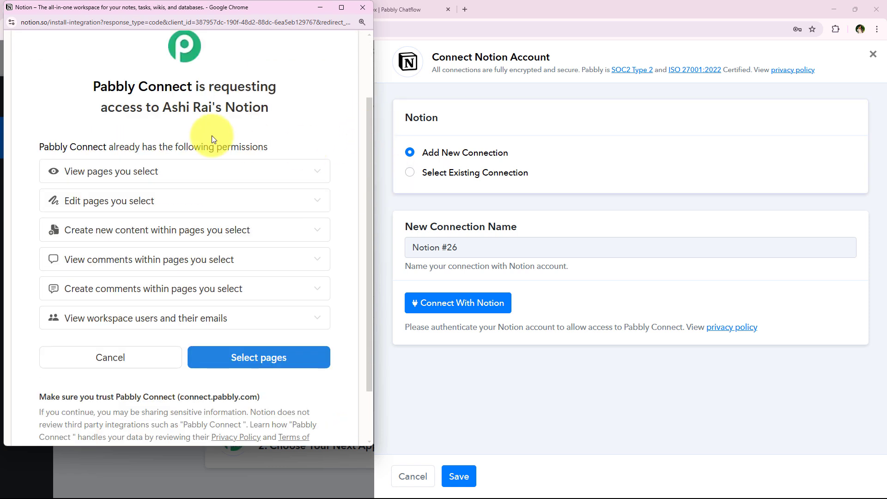
{"action": "scroll", "coordinate": [190, 241], "scroll_direction": "up", "scroll_amount": 2}
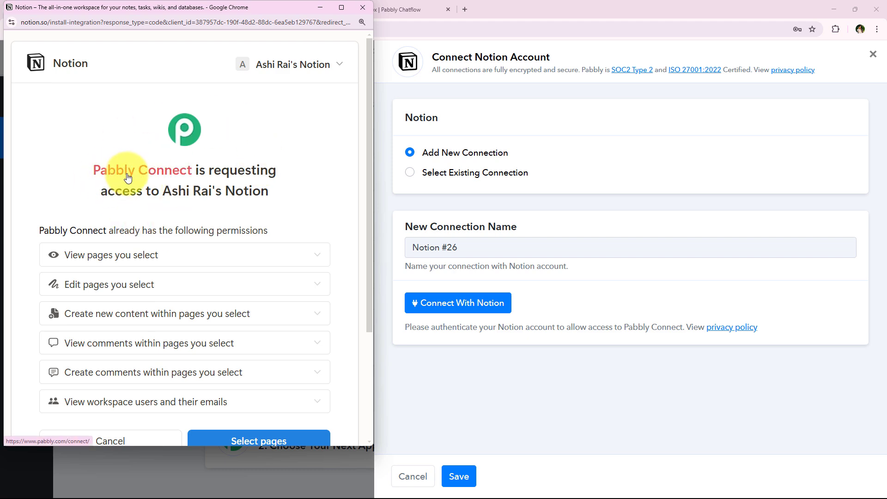
{"action": "scroll", "coordinate": [291, 190], "scroll_direction": "down", "scroll_amount": 3}
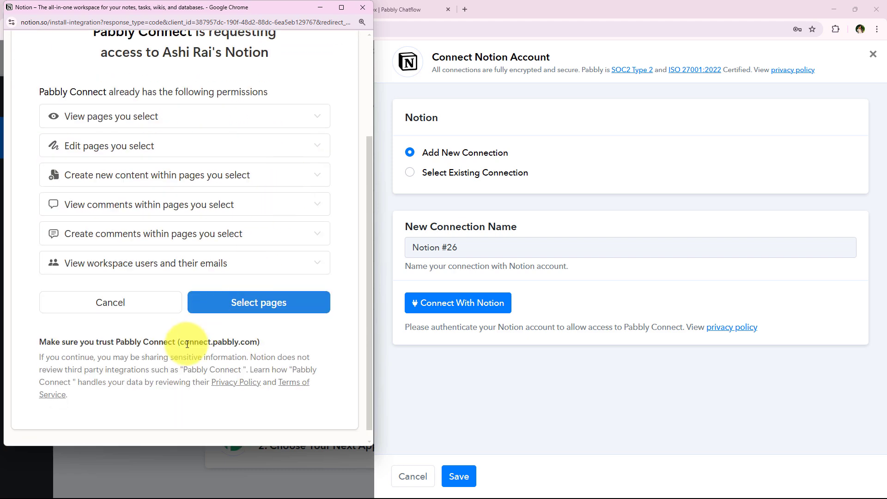
{"action": "scroll", "coordinate": [131, 310], "scroll_direction": "up", "scroll_amount": 2}
{"action": "scroll", "coordinate": [131, 310], "scroll_direction": "up", "scroll_amount": 1}
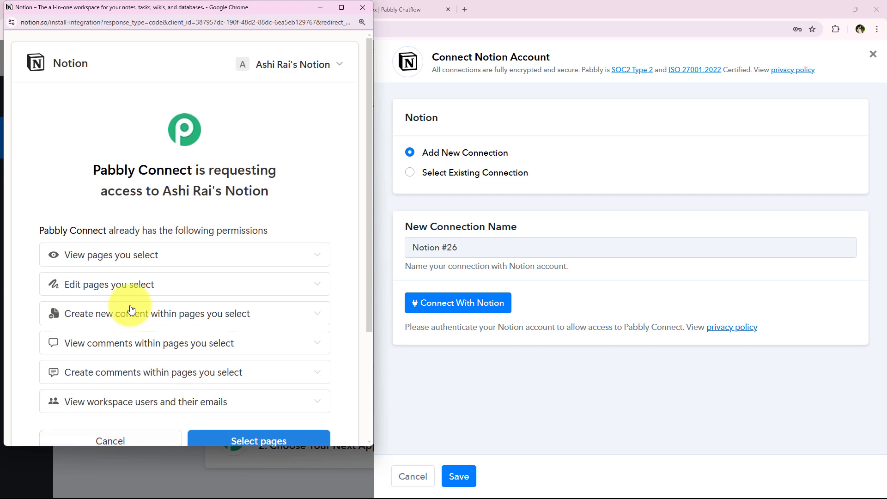
{"action": "scroll", "coordinate": [132, 309], "scroll_direction": "down", "scroll_amount": 1}
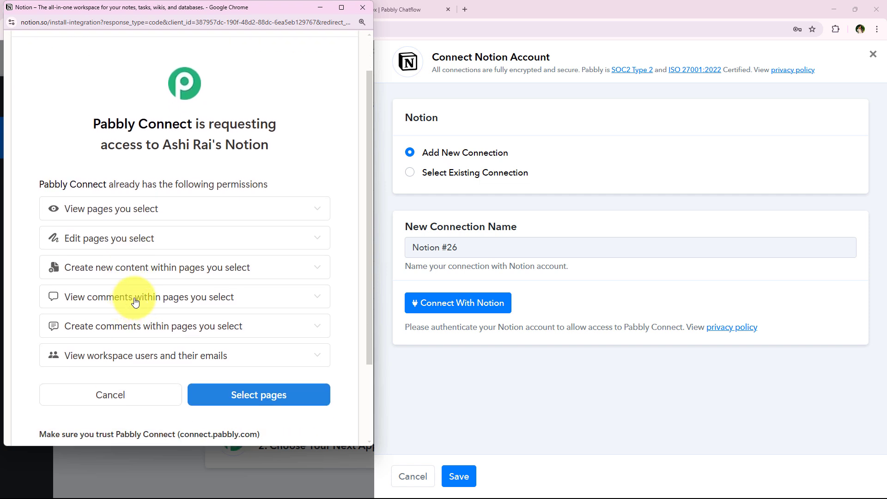
{"action": "scroll", "coordinate": [135, 301], "scroll_direction": "down", "scroll_amount": 1}
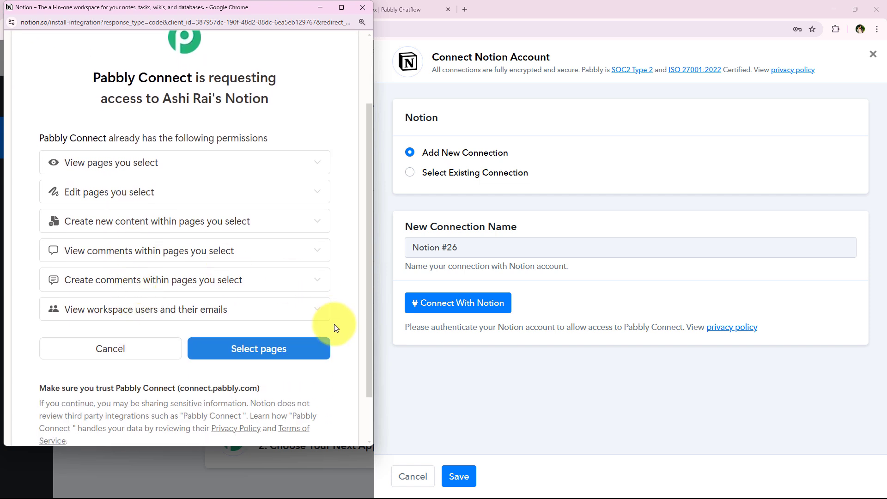
{"action": "left_click", "coordinate": [324, 354]}
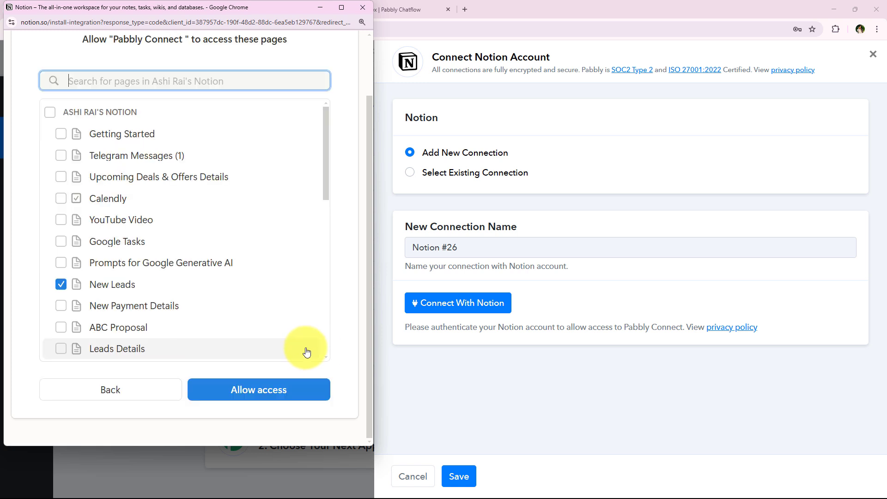
{"action": "scroll", "coordinate": [181, 310], "scroll_direction": "down", "scroll_amount": 1}
{"action": "scroll", "coordinate": [180, 309], "scroll_direction": "up", "scroll_amount": 1}
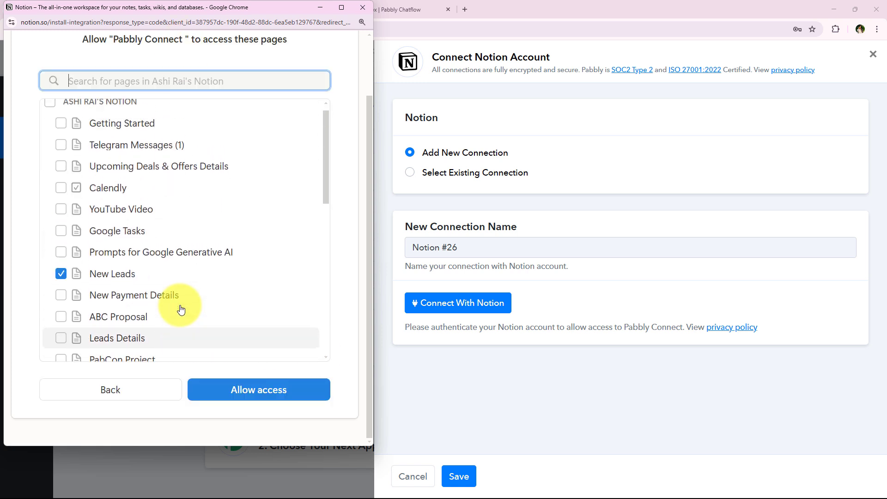
{"action": "scroll", "coordinate": [180, 309], "scroll_direction": "down", "scroll_amount": 4}
{"action": "scroll", "coordinate": [181, 309], "scroll_direction": "up", "scroll_amount": 2}
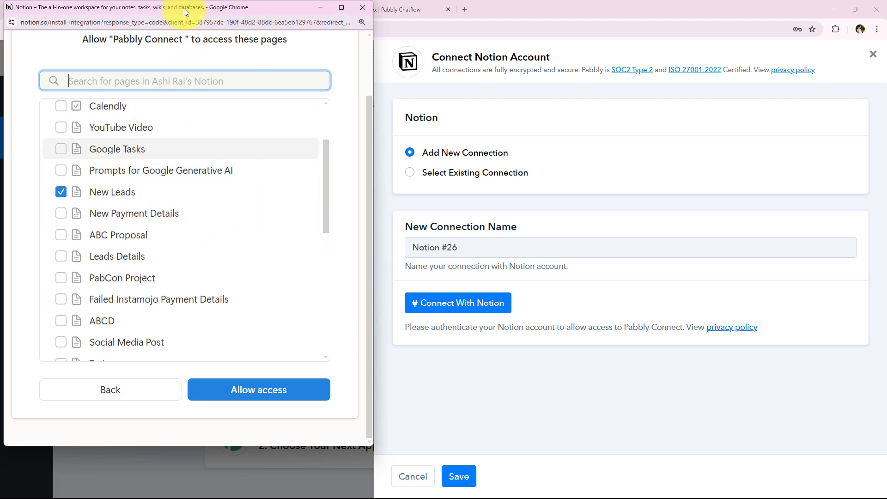
{"action": "left_click_drag", "start_coordinate": [184, 8], "coordinate": [206, 79]}
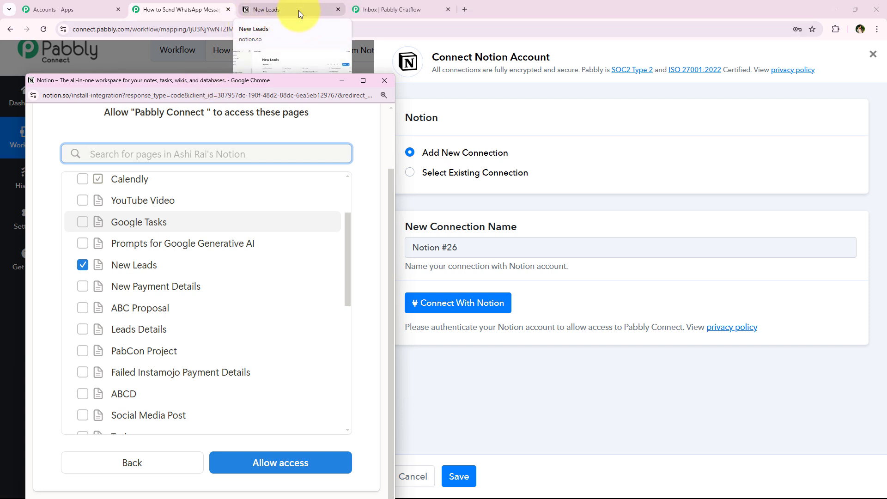
{"action": "left_click_drag", "start_coordinate": [198, 81], "coordinate": [167, 21]}
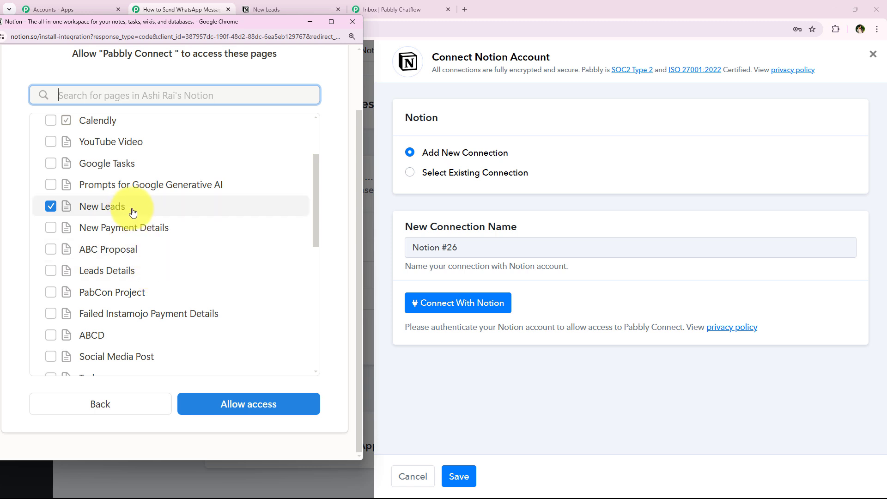
Share only the New Leads page and allow Pabbly Connect access
{"action": "scroll", "coordinate": [179, 317], "scroll_direction": "up", "scroll_amount": 2}
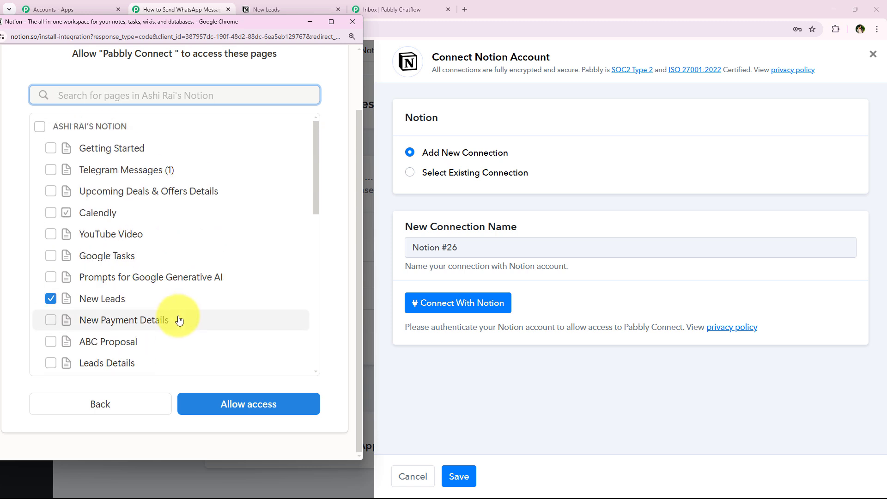
{"action": "left_click", "coordinate": [41, 129]}
{"action": "left_click", "coordinate": [40, 126]}
{"action": "left_click", "coordinate": [51, 298]}
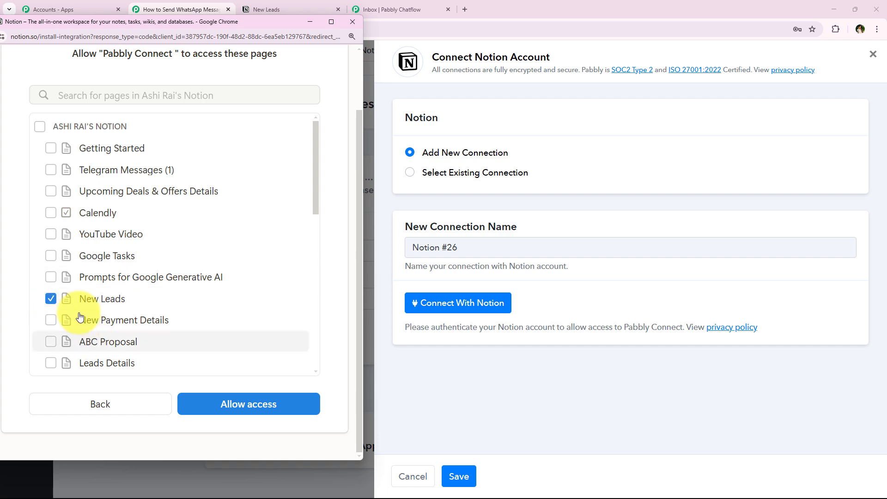
{"action": "left_click", "coordinate": [227, 400]}
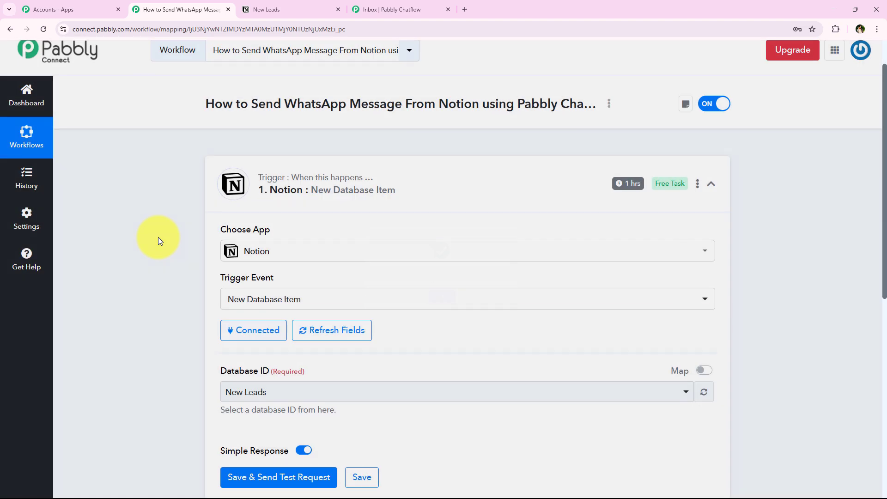
Choose New Leads as the Notion trigger's Database ID
{"action": "scroll", "coordinate": [163, 278], "scroll_direction": "down", "scroll_amount": 1}
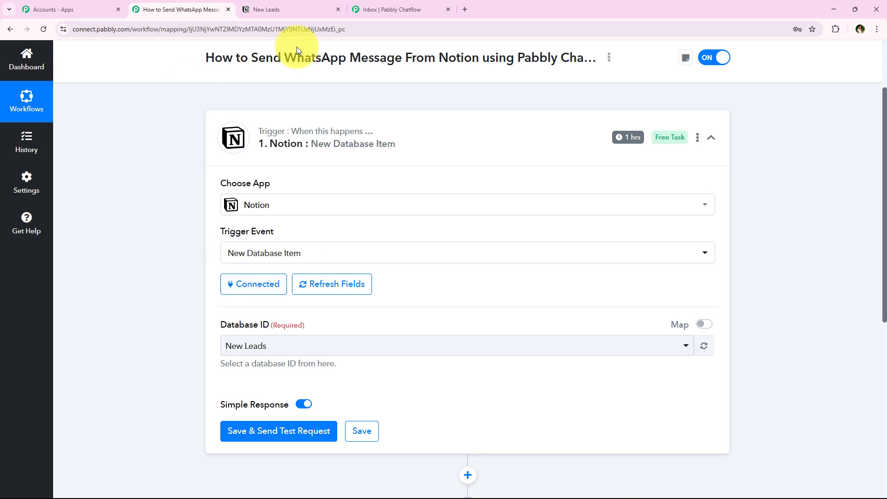
{"action": "scroll", "coordinate": [136, 301], "scroll_direction": "down", "scroll_amount": 1}
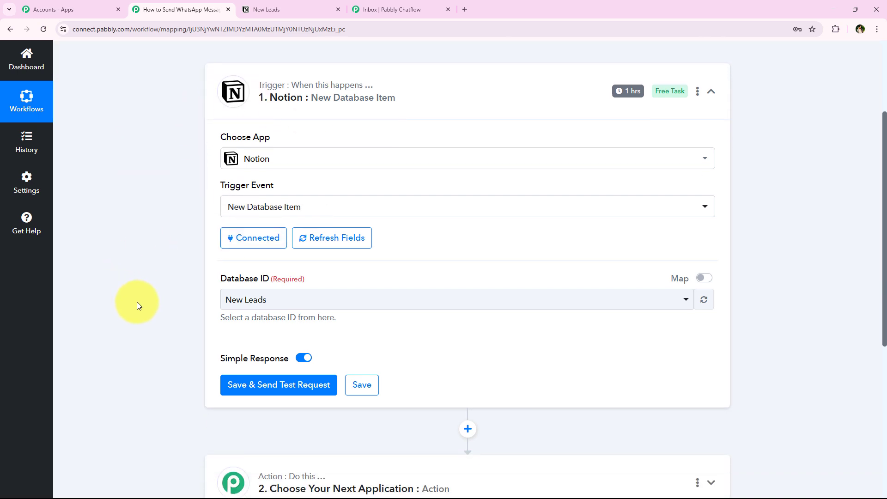
{"action": "left_click_drag", "start_coordinate": [215, 278], "coordinate": [267, 278]}
{"action": "left_click", "coordinate": [274, 303]}
{"action": "left_click", "coordinate": [247, 306]}
{"action": "left_click", "coordinate": [242, 305]}
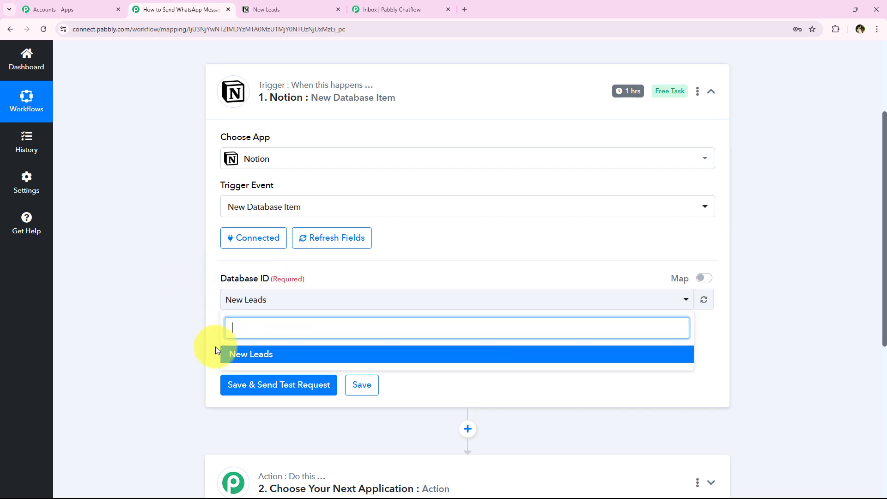
{"action": "scroll", "coordinate": [217, 345], "scroll_direction": "down", "scroll_amount": 2}
{"action": "scroll", "coordinate": [181, 311], "scroll_direction": "up", "scroll_amount": 1}
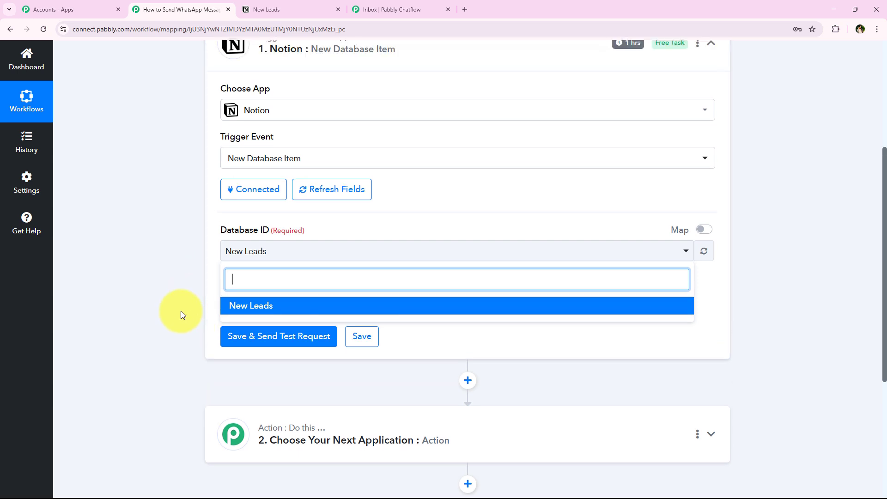
{"action": "scroll", "coordinate": [181, 312], "scroll_direction": "up", "scroll_amount": 1}
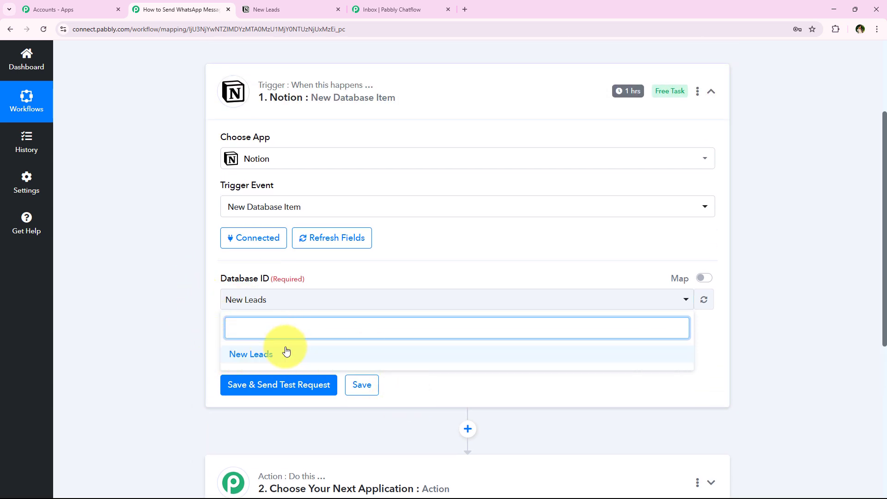
{"action": "left_click", "coordinate": [192, 291]}
{"action": "left_click", "coordinate": [191, 289]}
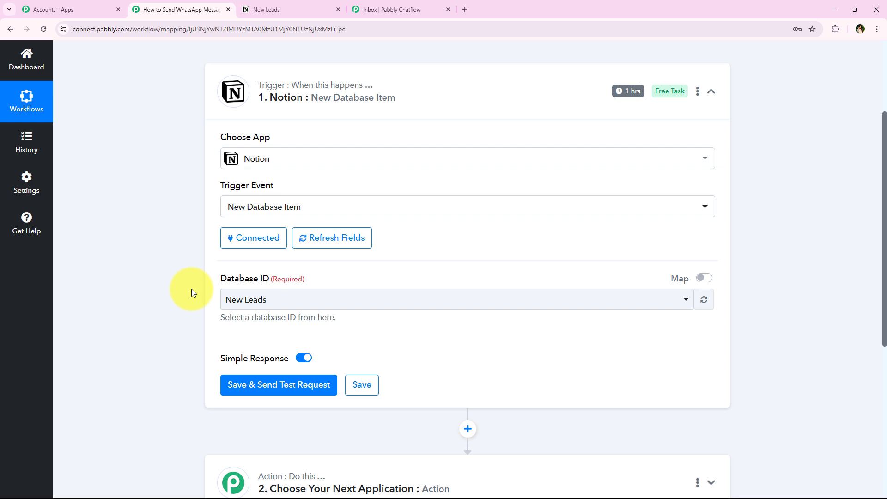
{"action": "left_click", "coordinate": [268, 302]}
{"action": "left_click", "coordinate": [230, 312]}
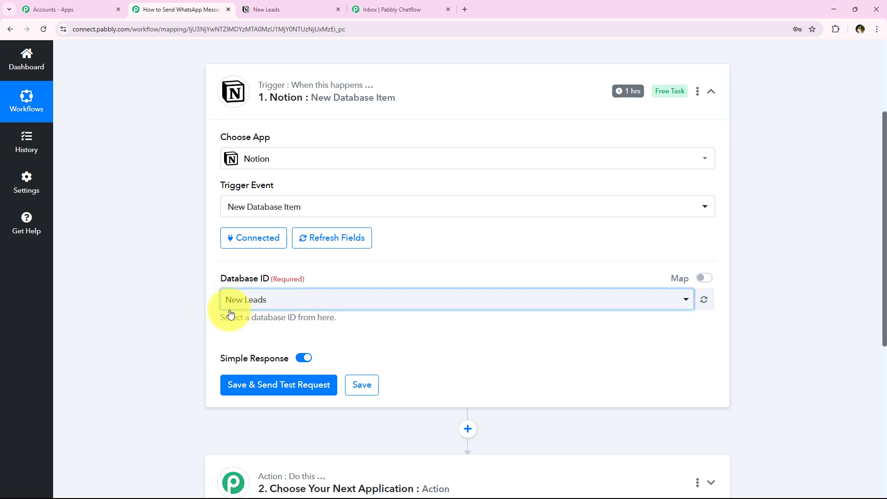
Confirm the New Leads database in Notion and review the remaining trigger settings, including Simple Response
{"action": "left_click", "coordinate": [273, 8]}
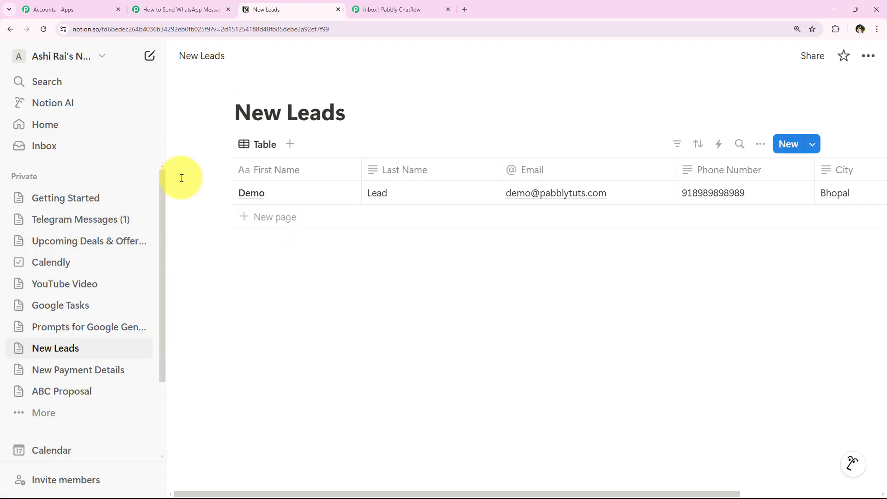
{"action": "left_click", "coordinate": [185, 9]}
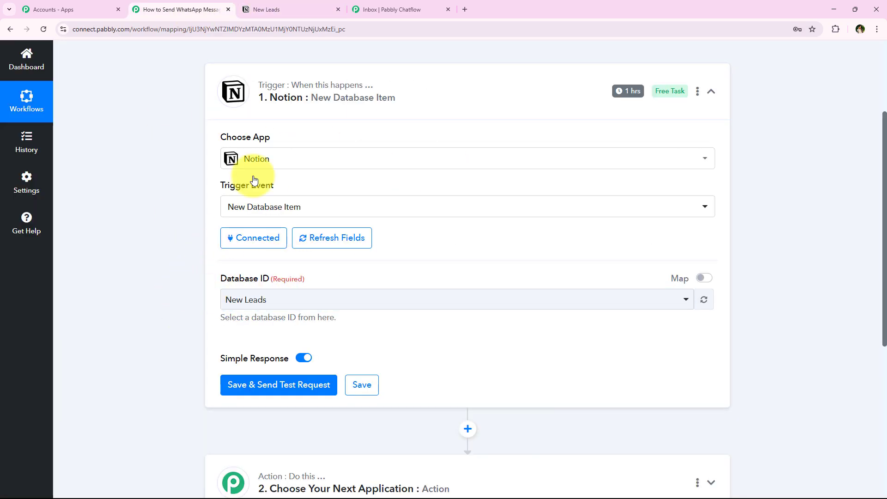
{"action": "scroll", "coordinate": [190, 257], "scroll_direction": "up", "scroll_amount": 1}
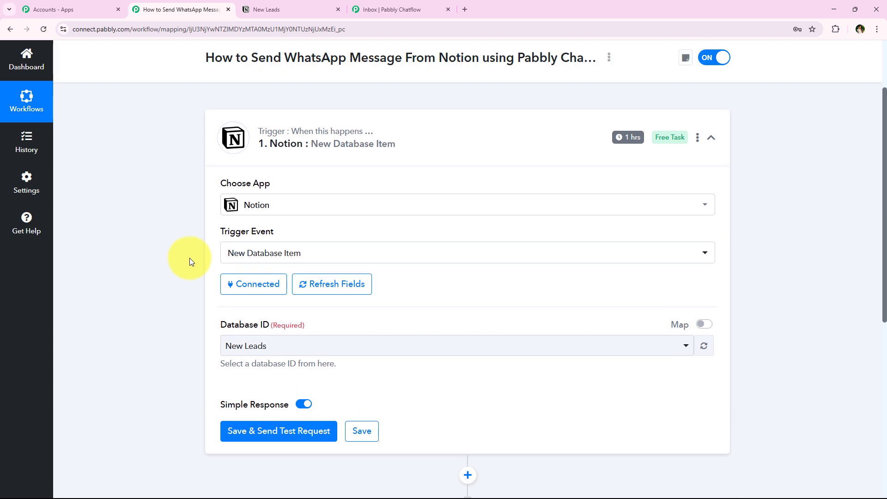
{"action": "scroll", "coordinate": [187, 258], "scroll_direction": "down", "scroll_amount": 2}
{"action": "scroll", "coordinate": [182, 267], "scroll_direction": "down", "scroll_amount": 1}
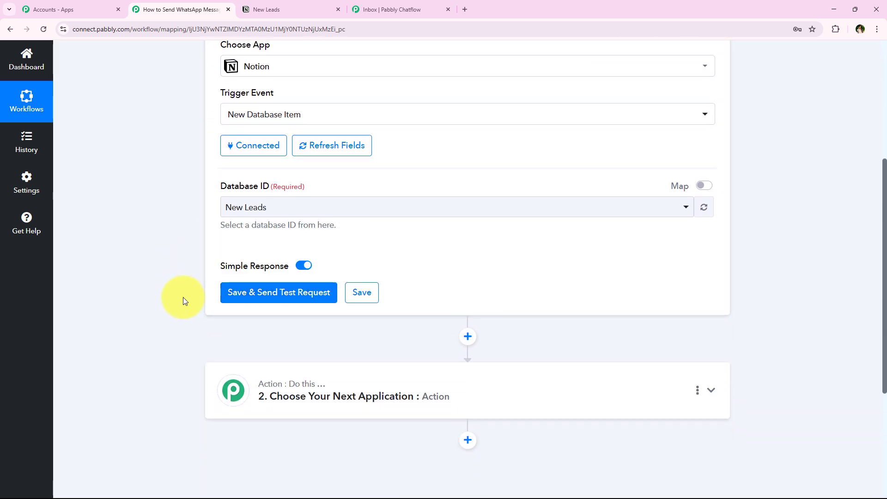
{"action": "scroll", "coordinate": [184, 302], "scroll_direction": "up", "scroll_amount": 4}
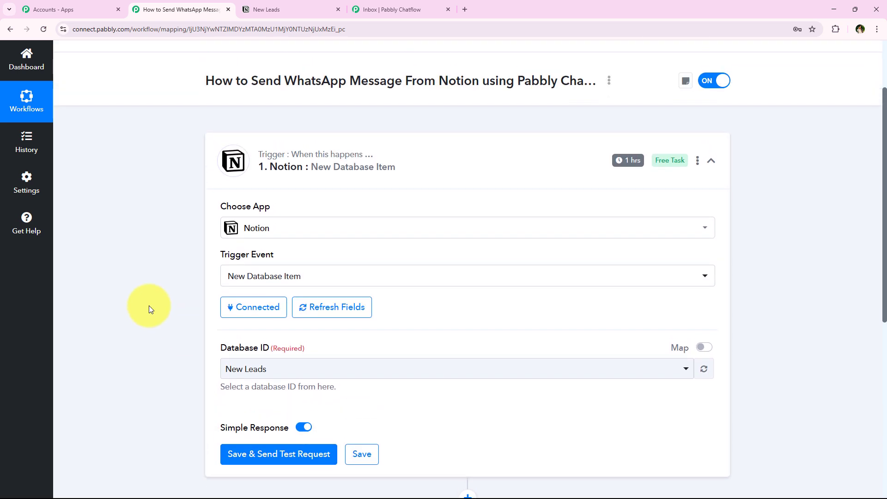
{"action": "scroll", "coordinate": [149, 309], "scroll_direction": "up", "scroll_amount": 1}
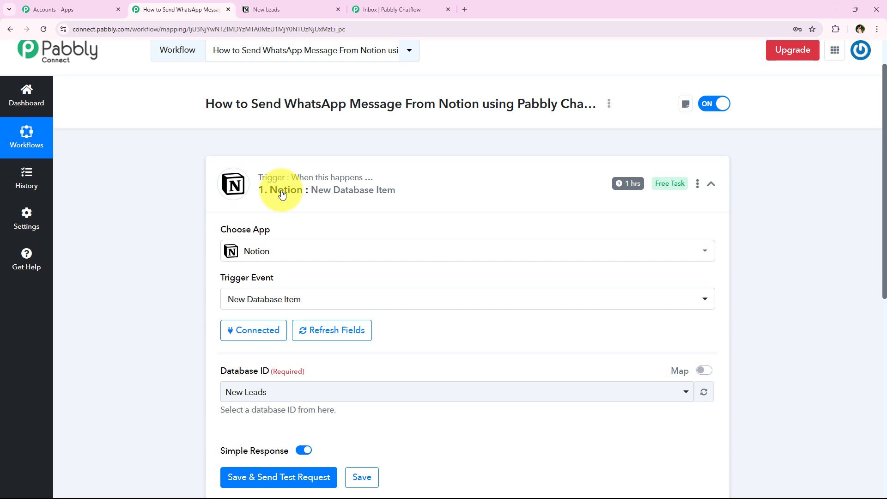
{"action": "mouse_move", "coordinate": [629, 189]}
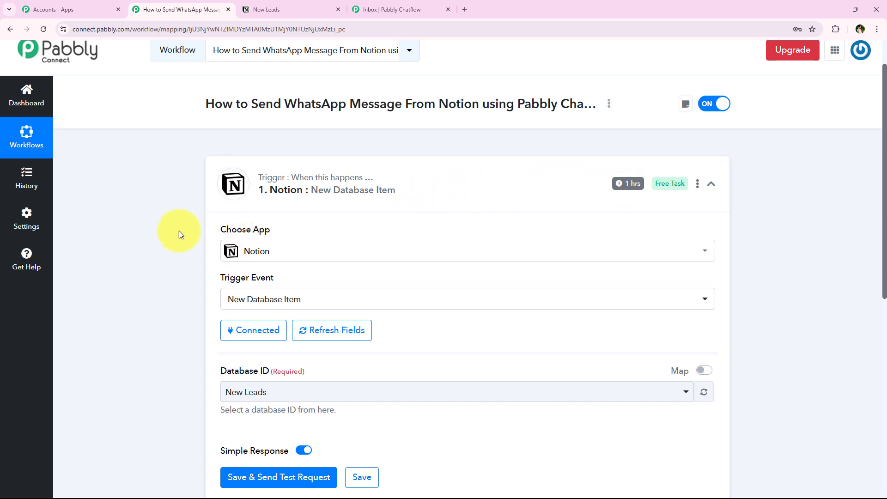
{"action": "scroll", "coordinate": [209, 243], "scroll_direction": "down", "scroll_amount": 2}
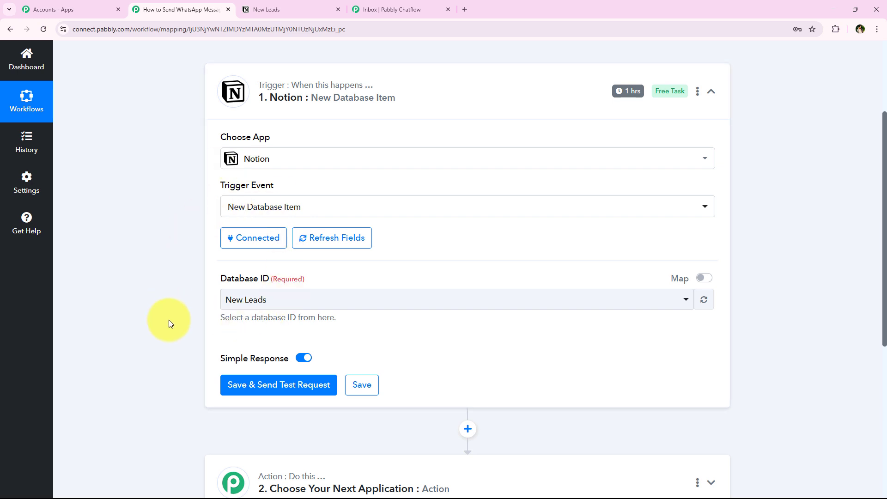
{"action": "scroll", "coordinate": [177, 327], "scroll_direction": "down", "scroll_amount": 1}
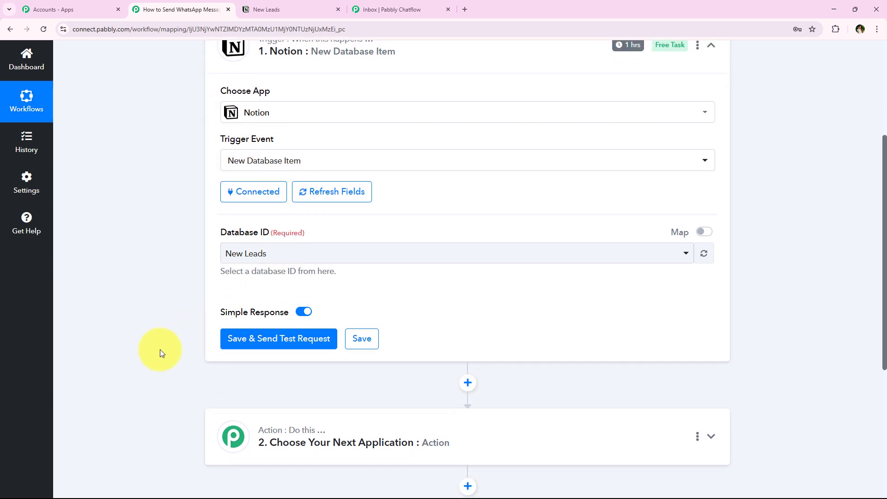
{"action": "scroll", "coordinate": [160, 353], "scroll_direction": "down", "scroll_amount": 1}
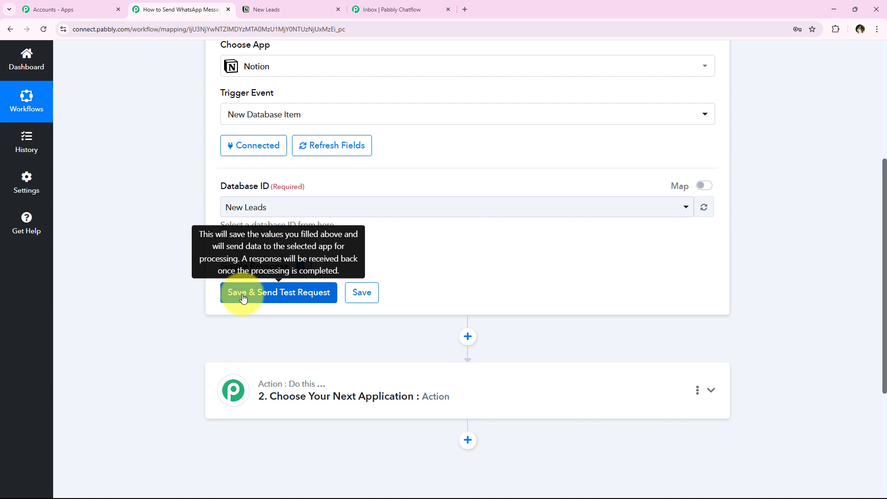
Check the existing lead record in Notion, then save the trigger and send a test request
{"action": "scroll", "coordinate": [291, 277], "scroll_direction": "up", "scroll_amount": 2}
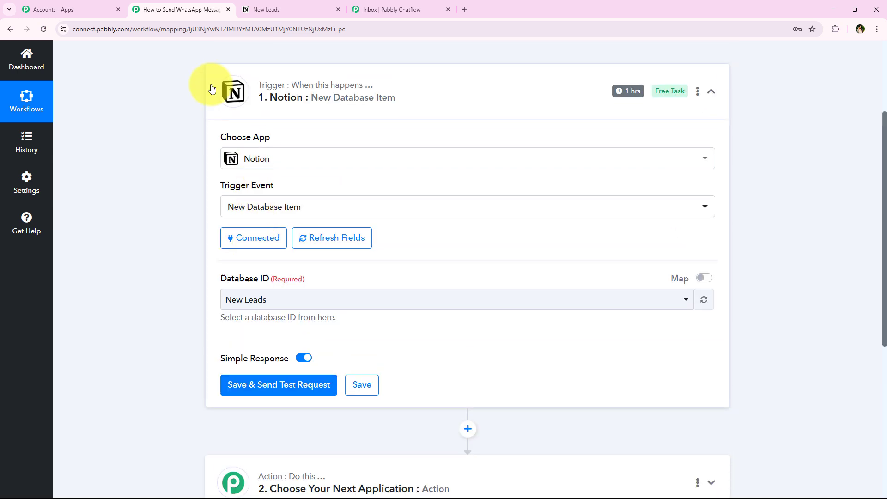
{"action": "left_click", "coordinate": [278, 8]}
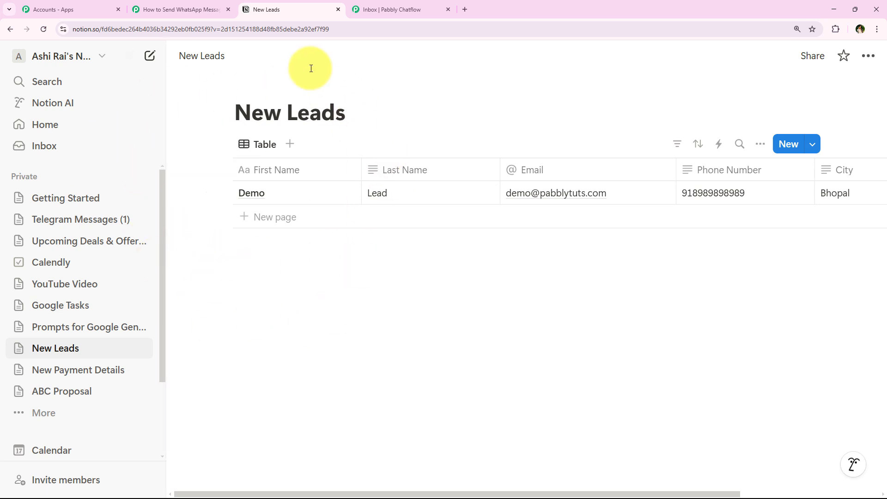
{"action": "left_click", "coordinate": [151, 14]}
{"action": "scroll", "coordinate": [252, 305], "scroll_direction": "down", "scroll_amount": 2}
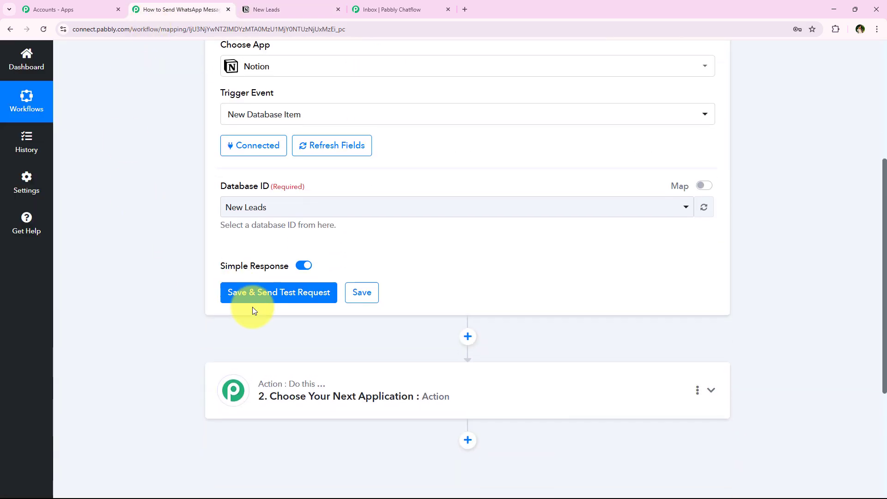
{"action": "left_click", "coordinate": [253, 292]}
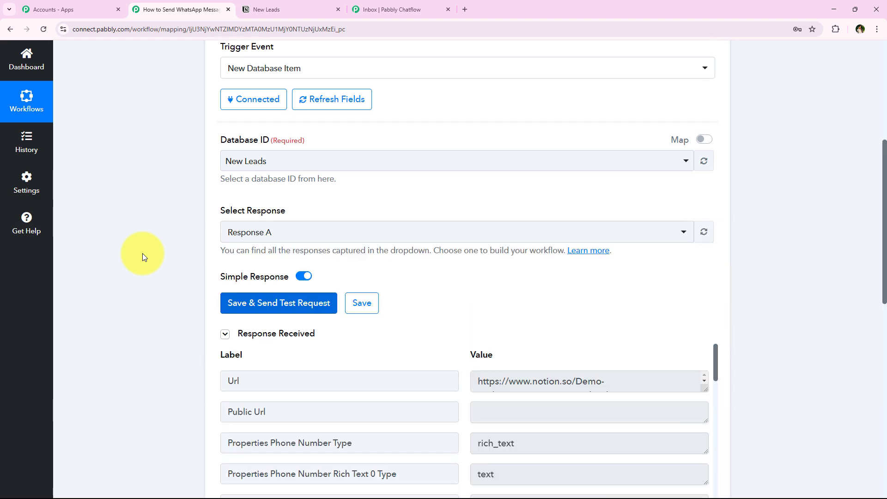
Compare the test response, including the phone number, against the Notion lead record
{"action": "scroll", "coordinate": [144, 261], "scroll_direction": "down", "scroll_amount": 5}
{"action": "left_click", "coordinate": [277, 10]}
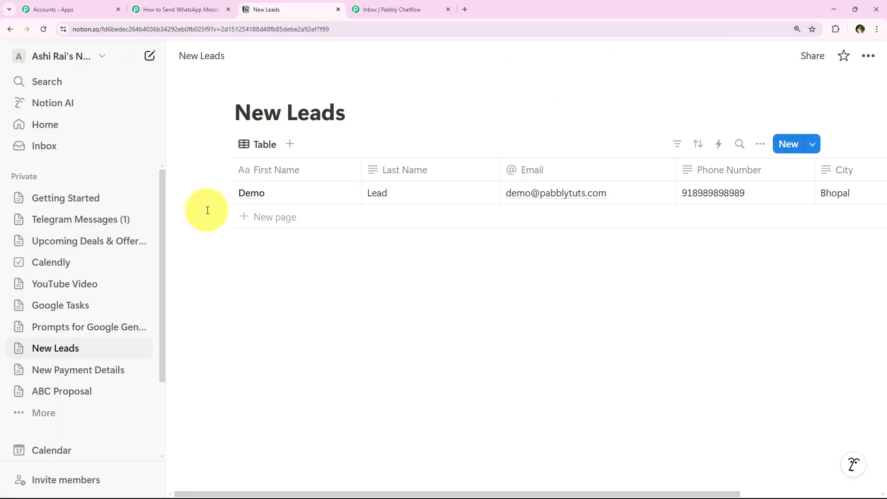
{"action": "left_click", "coordinate": [214, 6]}
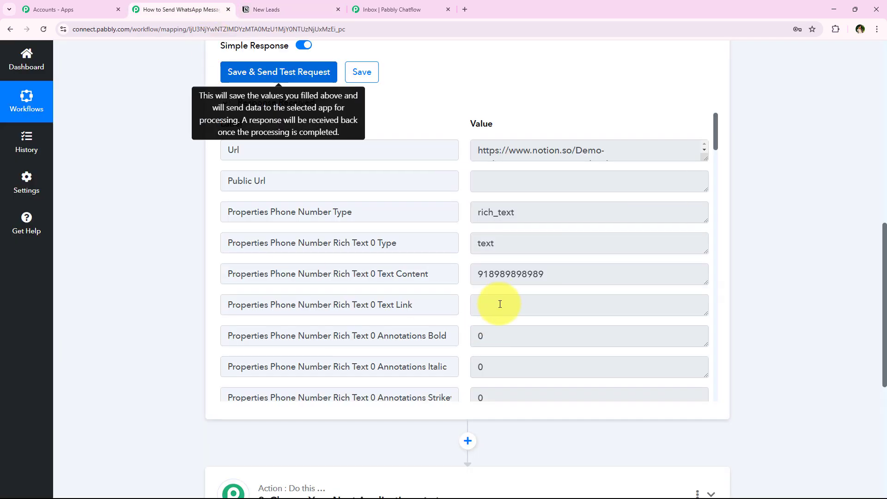
{"action": "double_click", "coordinate": [587, 280]}
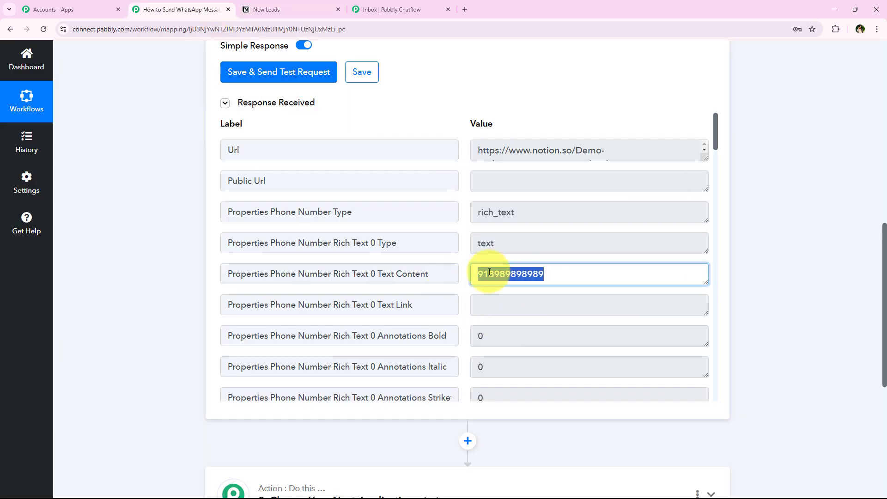
{"action": "key", "text": "ctrl+Tab"}
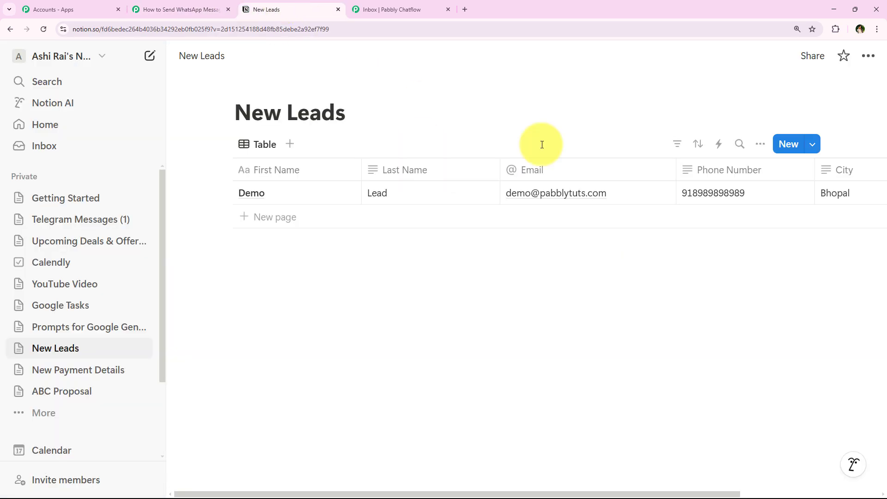
{"action": "left_click", "coordinate": [220, 5]}
{"action": "scroll", "coordinate": [362, 296], "scroll_direction": "down", "scroll_amount": 7}
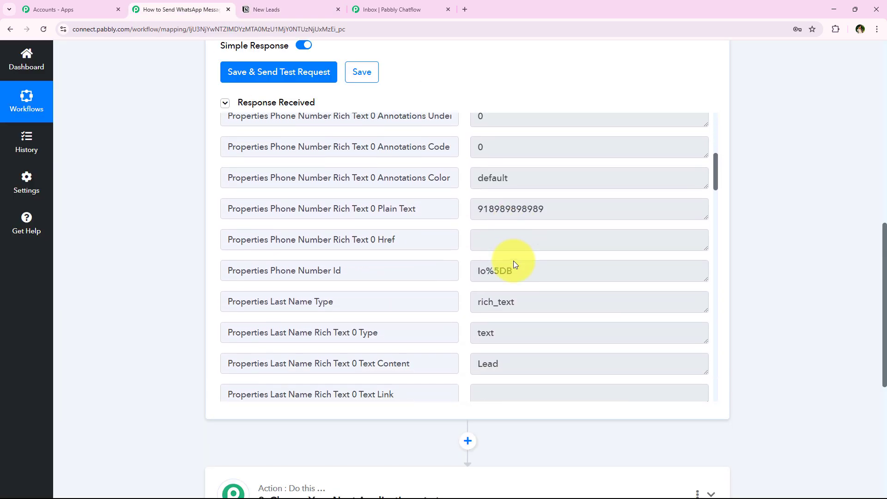
{"action": "scroll", "coordinate": [514, 264], "scroll_direction": "down", "scroll_amount": 4}
Review the returned last name 'Lead' and city values, then collapse the Notion trigger step
{"action": "left_click", "coordinate": [558, 170]}
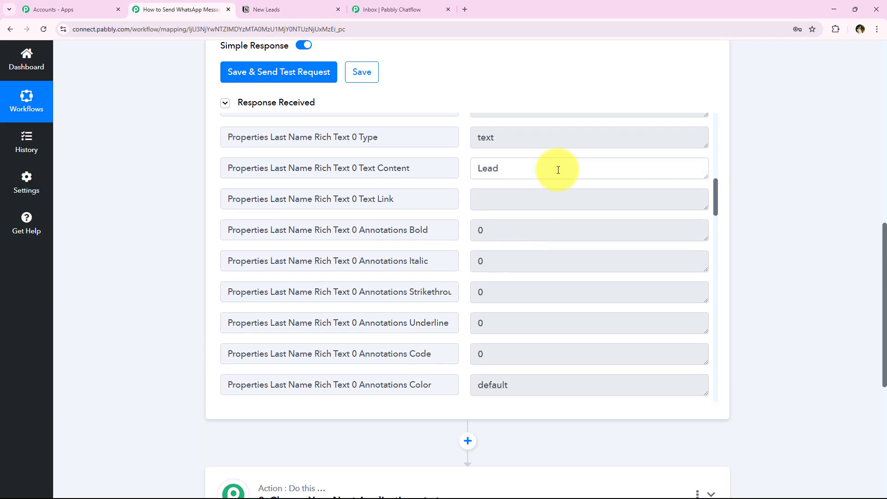
{"action": "left_click_drag", "start_coordinate": [558, 170], "coordinate": [425, 173]}
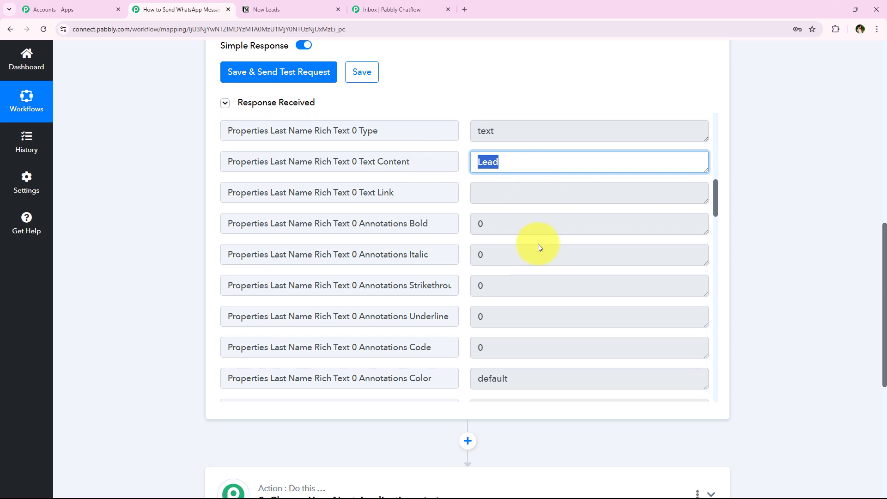
{"action": "scroll", "coordinate": [538, 245], "scroll_direction": "down", "scroll_amount": 5}
{"action": "scroll", "coordinate": [531, 272], "scroll_direction": "down", "scroll_amount": 2}
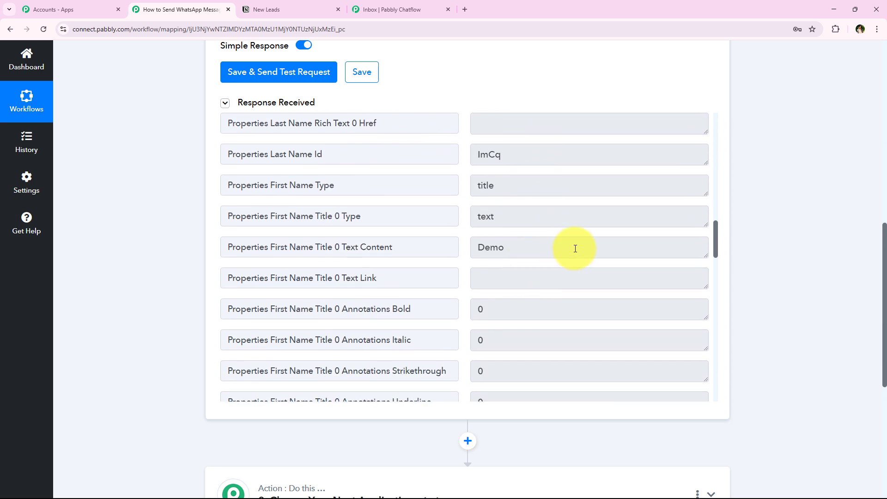
{"action": "left_click_drag", "start_coordinate": [574, 248], "coordinate": [337, 278]}
{"action": "scroll", "coordinate": [608, 257], "scroll_direction": "down", "scroll_amount": 2}
{"action": "scroll", "coordinate": [605, 254], "scroll_direction": "down", "scroll_amount": 3}
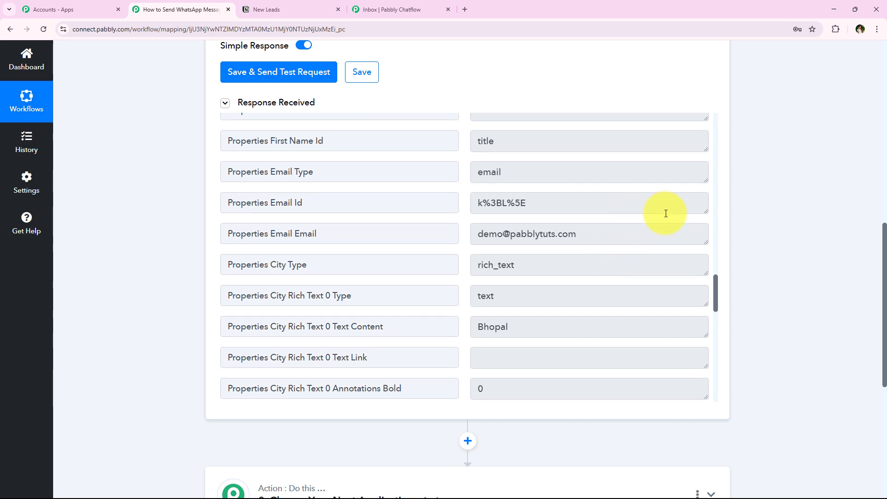
{"action": "left_click_drag", "start_coordinate": [668, 235], "coordinate": [311, 234]}
{"action": "scroll", "coordinate": [485, 268], "scroll_direction": "down", "scroll_amount": 1}
{"action": "left_click_drag", "start_coordinate": [514, 281], "coordinate": [388, 268]}
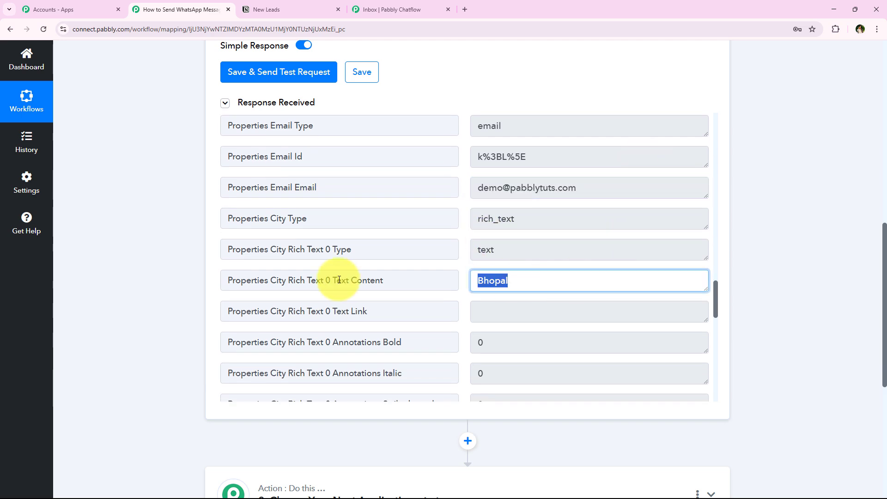
{"action": "left_click", "coordinate": [139, 323]}
{"action": "scroll", "coordinate": [157, 346], "scroll_direction": "up", "scroll_amount": 10}
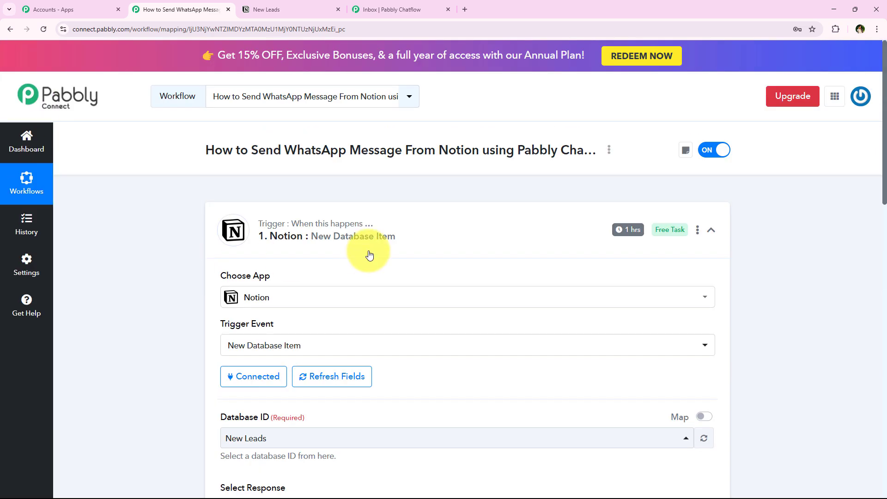
{"action": "left_click", "coordinate": [369, 254]}
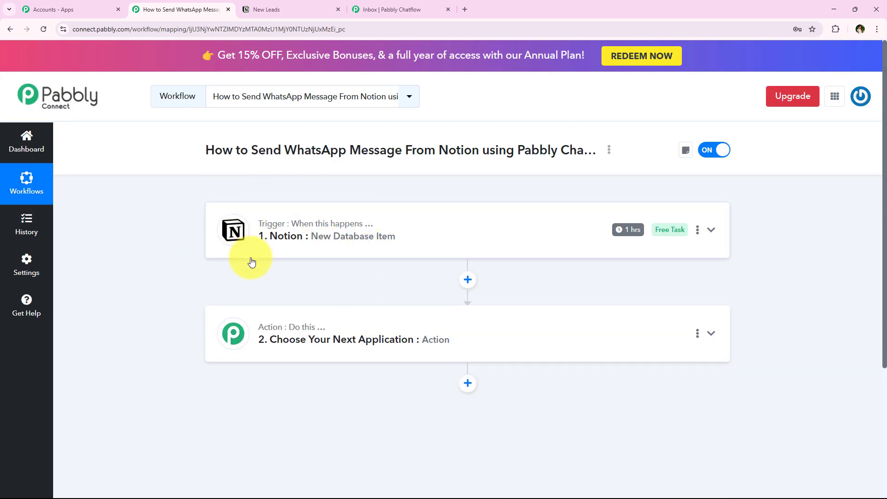
{"action": "mouse_move", "coordinate": [638, 238]}
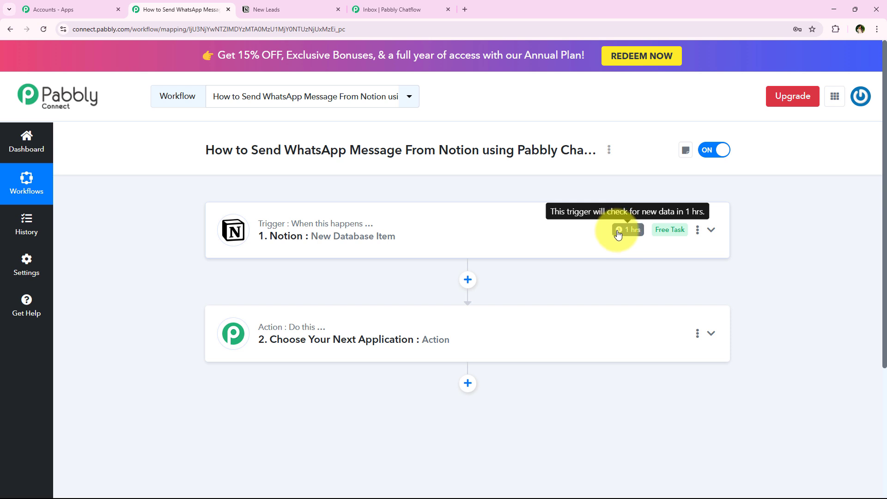
{"action": "left_click", "coordinate": [698, 230]}
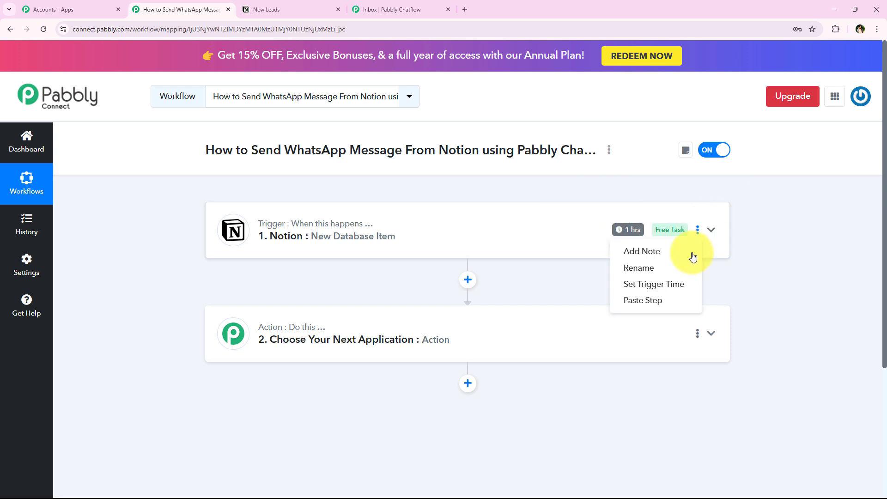
{"action": "left_click", "coordinate": [674, 282]}
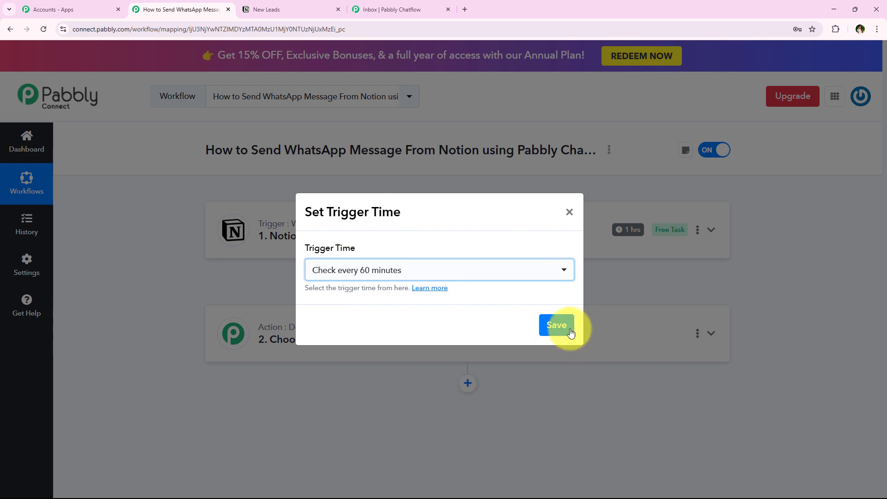
{"action": "left_click", "coordinate": [569, 213]}
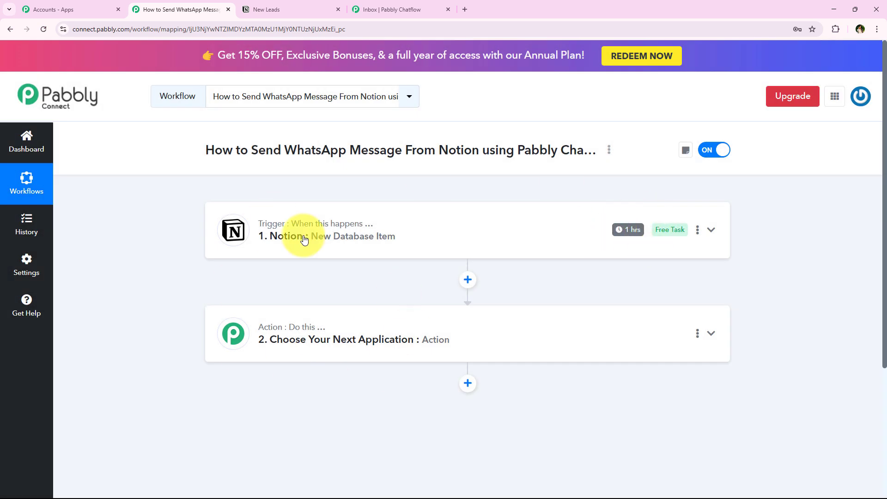
{"action": "scroll", "coordinate": [208, 370], "scroll_direction": "down", "scroll_amount": 1}
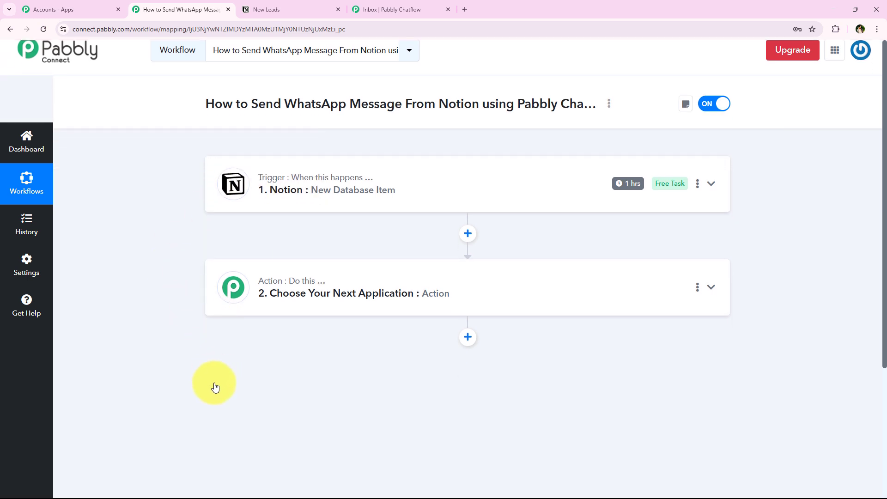
{"action": "scroll", "coordinate": [221, 323], "scroll_direction": "up", "scroll_amount": 1}
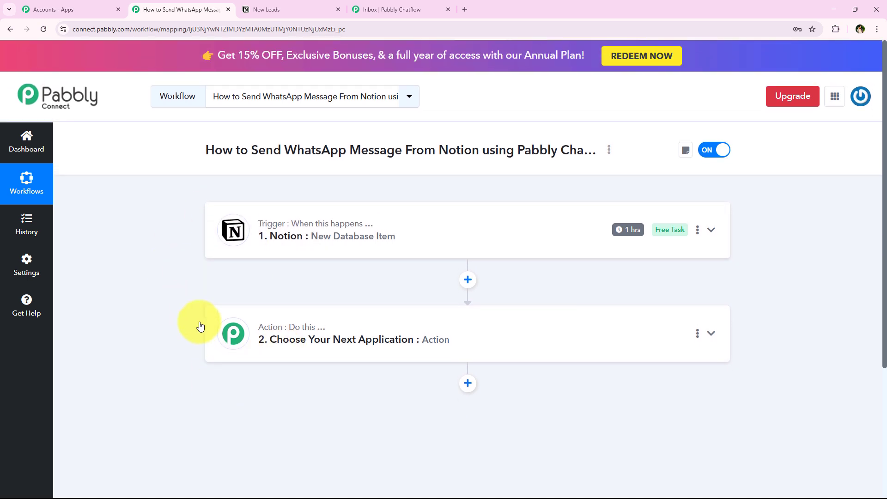
{"action": "left_click_drag", "start_coordinate": [251, 150], "coordinate": [603, 151]}
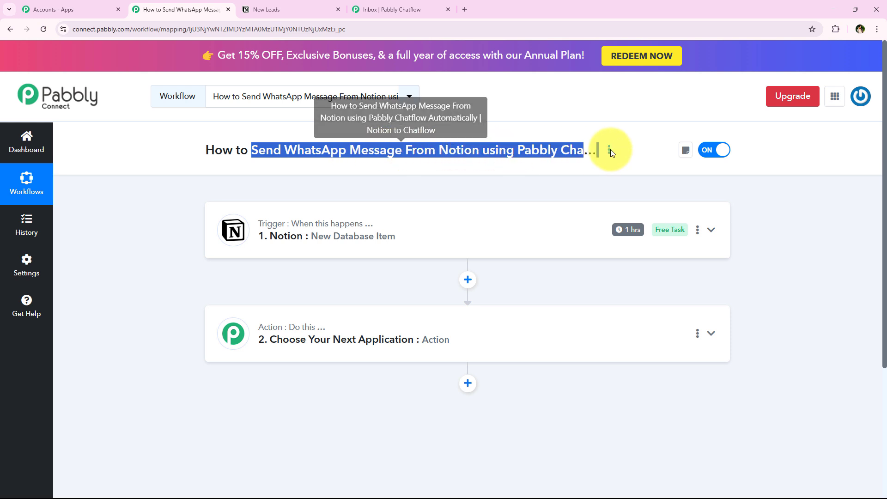
Search 'Pabbly Ch' and pick Pabbly Chatflow as the action step's app, then view the Chatflow dashboard
{"action": "left_click", "coordinate": [279, 329]}
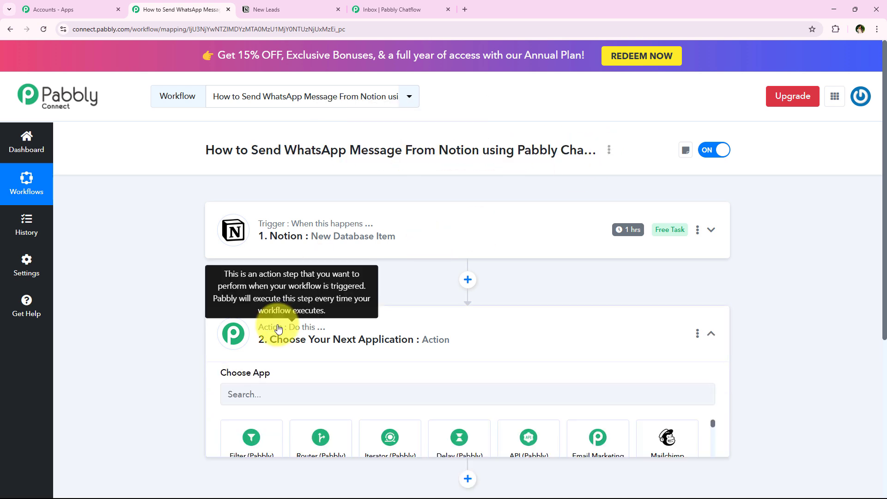
{"action": "type", "text": "Pabbly"}
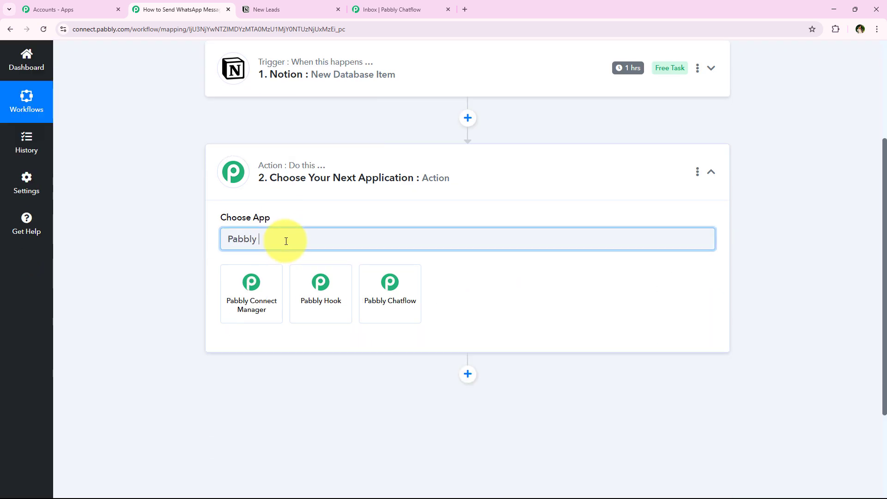
{"action": "type", "text": " Ch"}
{"action": "left_click", "coordinate": [244, 276]}
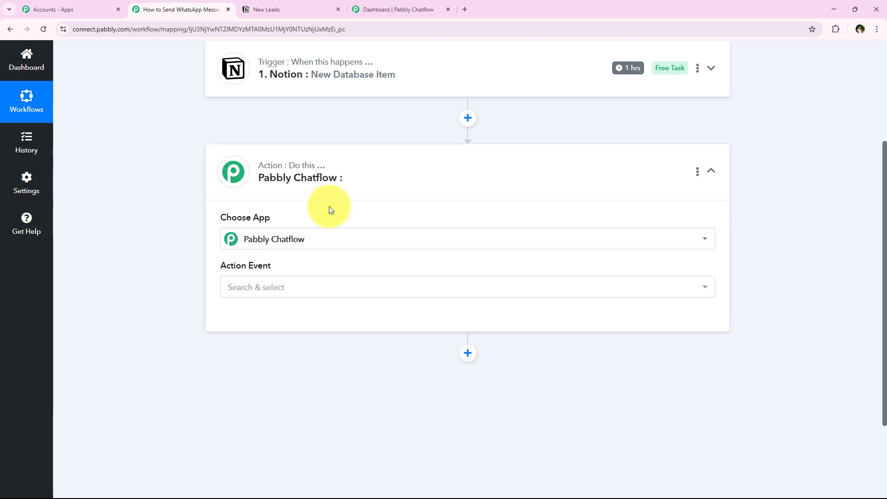
{"action": "left_click", "coordinate": [365, 9]}
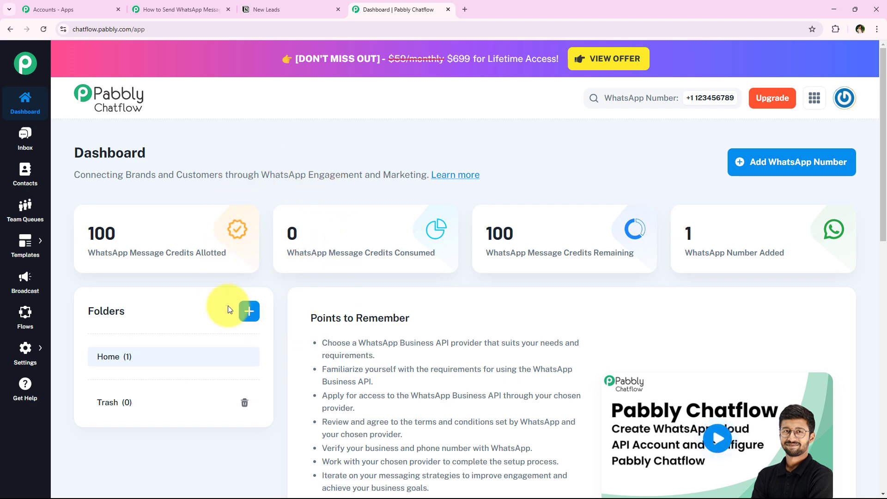
Review the Add WhatsApp Number form's Account ID and Meta Access Token fields, then close it unsaved
{"action": "left_click", "coordinate": [827, 175]}
{"action": "key", "text": "Escape"}
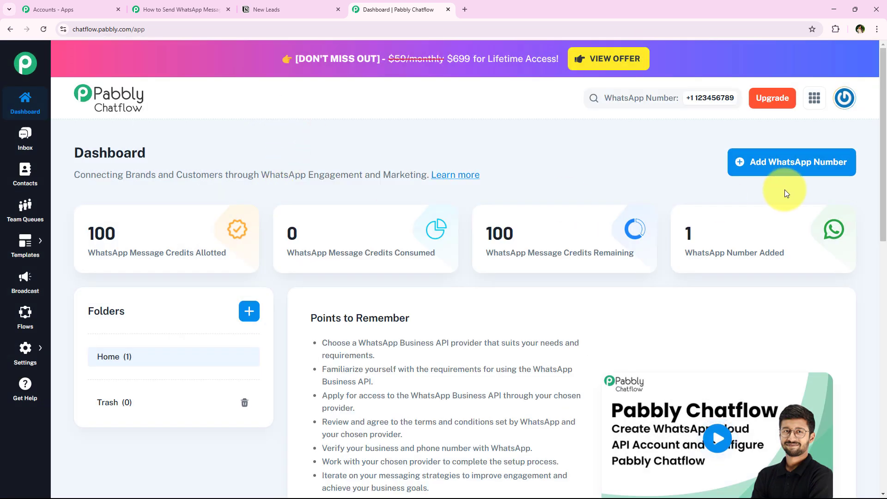
{"action": "left_click", "coordinate": [782, 168]}
{"action": "left_click", "coordinate": [377, 149]}
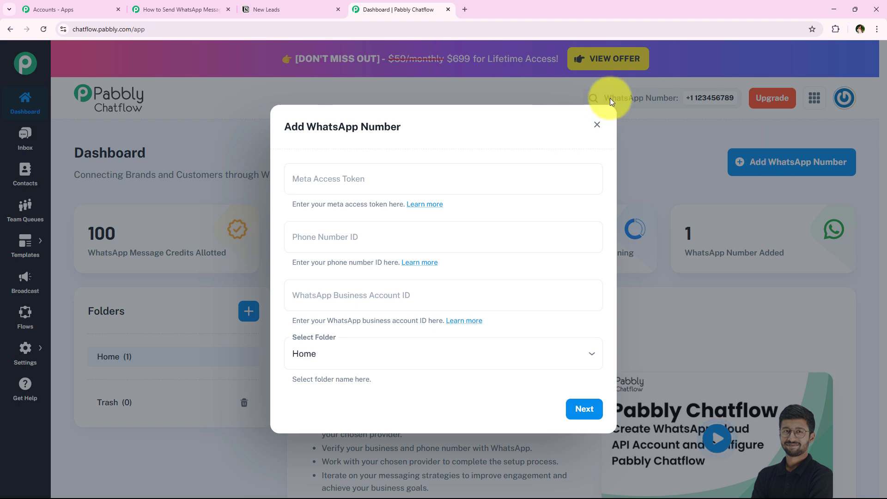
{"action": "left_click", "coordinate": [691, 153]}
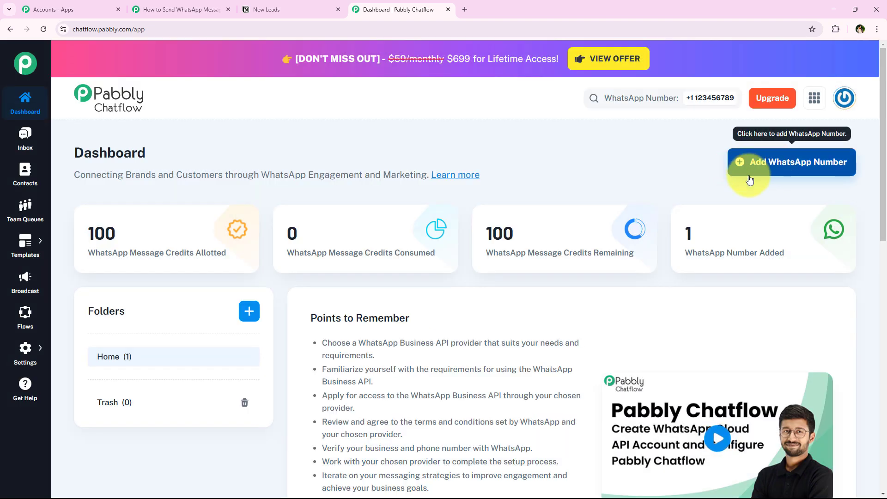
{"action": "left_click", "coordinate": [785, 161]}
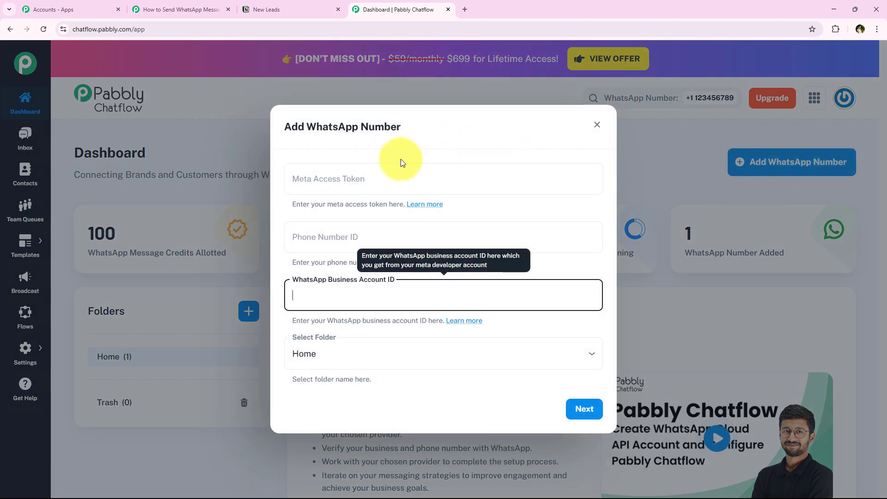
{"action": "left_click", "coordinate": [325, 189]}
{"action": "left_click", "coordinate": [336, 144]}
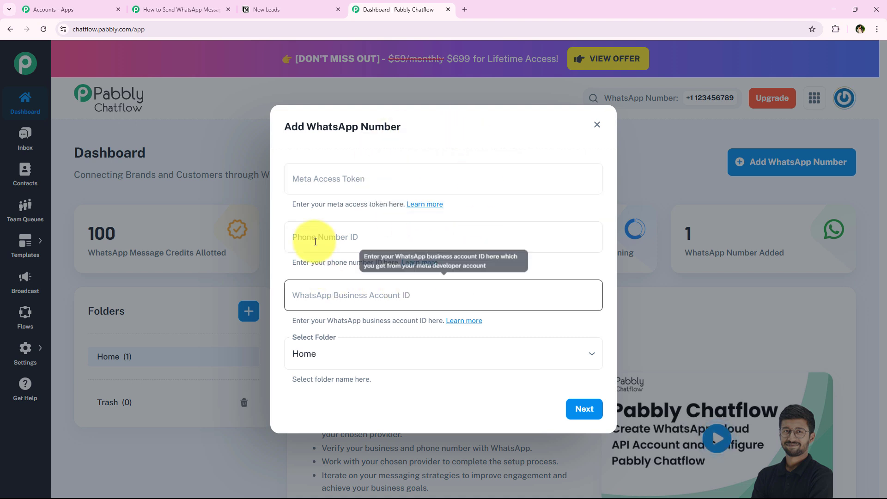
{"action": "left_click", "coordinate": [600, 129]}
Scroll up and down the page to look it over
{"action": "scroll", "coordinate": [477, 280], "scroll_direction": "down", "scroll_amount": 1}
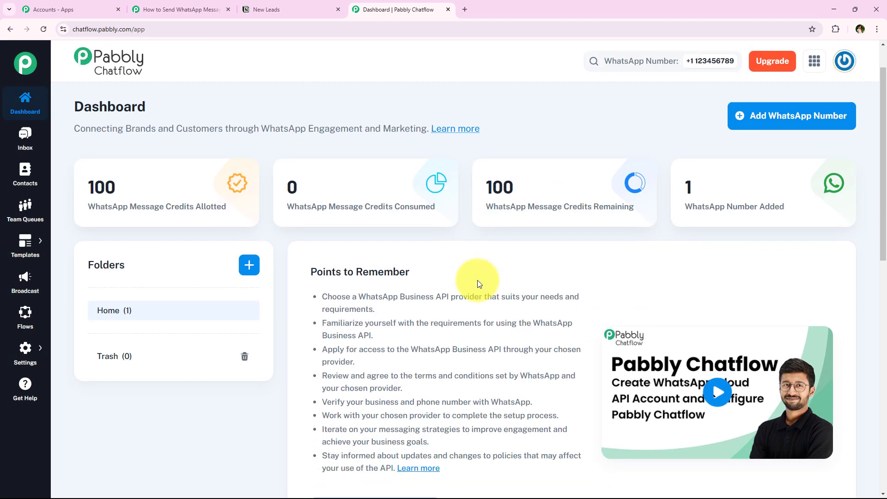
{"action": "scroll", "coordinate": [478, 280], "scroll_direction": "down", "scroll_amount": 1}
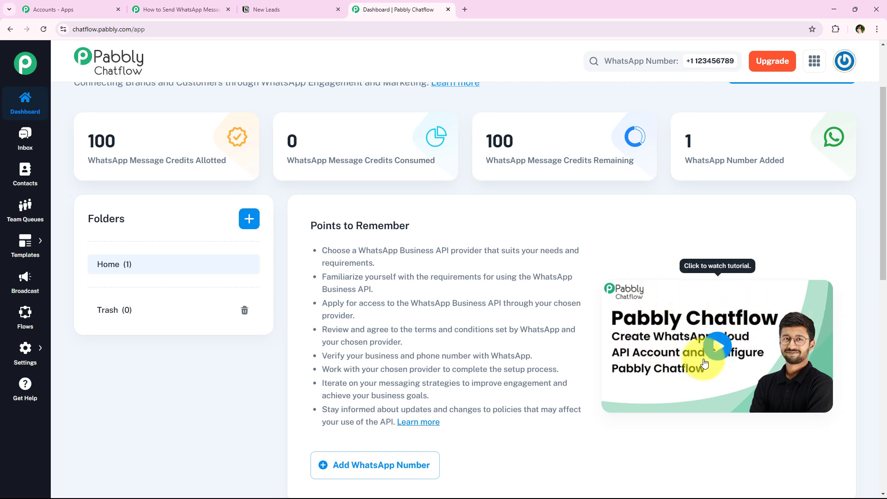
{"action": "scroll", "coordinate": [513, 383], "scroll_direction": "up", "scroll_amount": 1}
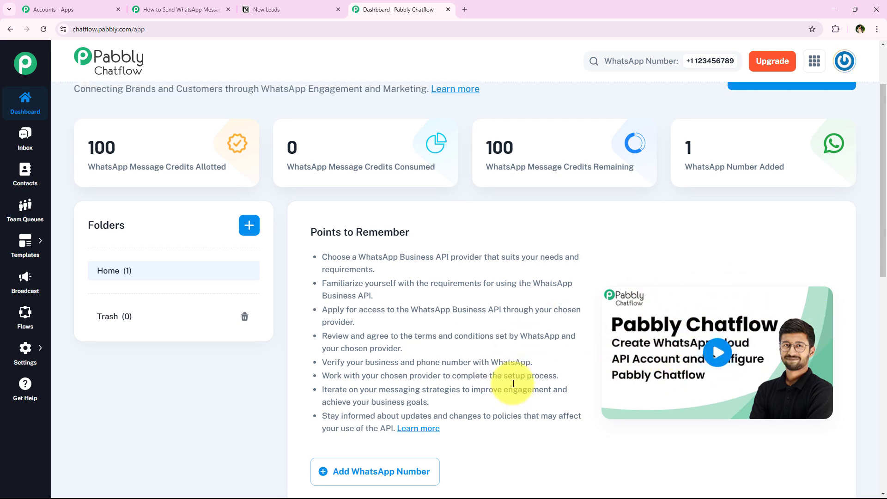
{"action": "scroll", "coordinate": [514, 383], "scroll_direction": "up", "scroll_amount": 2}
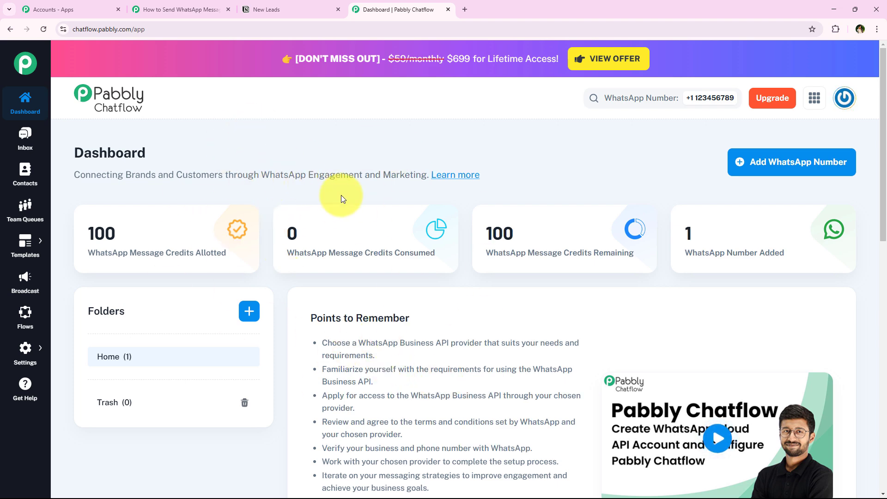
{"action": "scroll", "coordinate": [341, 195], "scroll_direction": "down", "scroll_amount": 1}
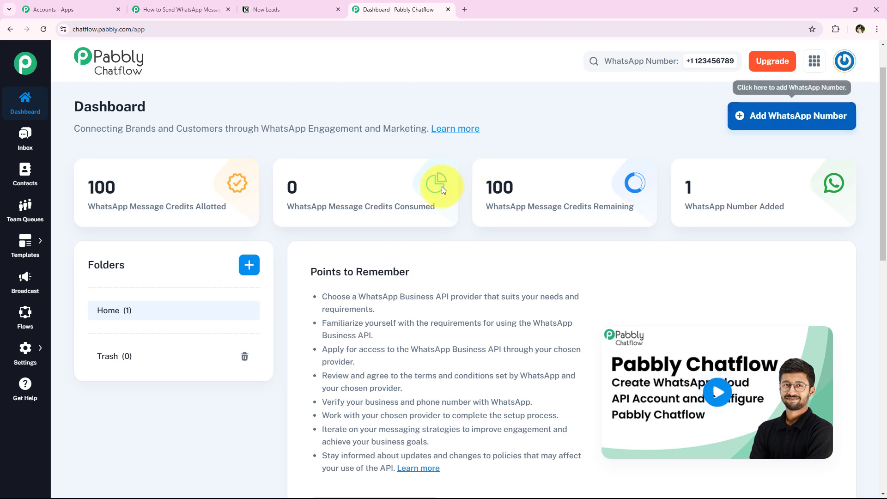
{"action": "scroll", "coordinate": [442, 189], "scroll_direction": "up", "scroll_amount": 1}
In Pabbly Connect, set the Chatflow action event to Send Template Message, then return to Chatflow
{"action": "left_click", "coordinate": [141, 9]}
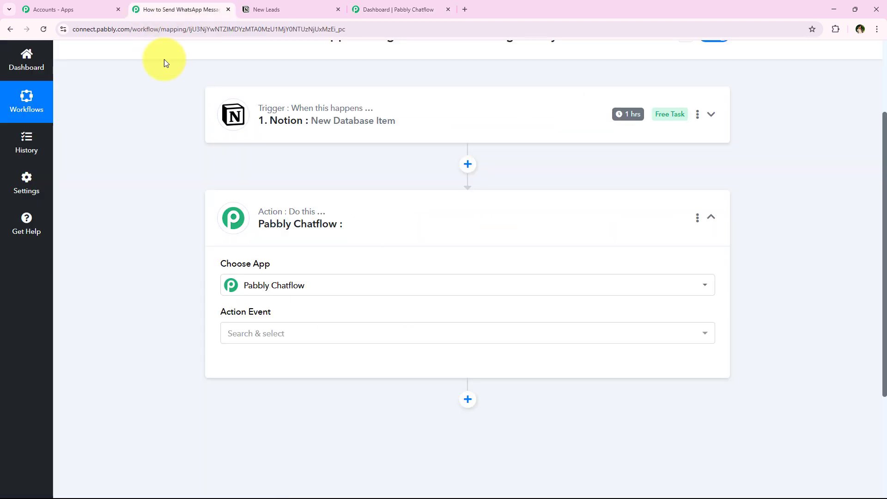
{"action": "scroll", "coordinate": [301, 175], "scroll_direction": "down", "scroll_amount": 1}
{"action": "scroll", "coordinate": [172, 148], "scroll_direction": "up", "scroll_amount": 2}
{"action": "scroll", "coordinate": [176, 156], "scroll_direction": "down", "scroll_amount": 2}
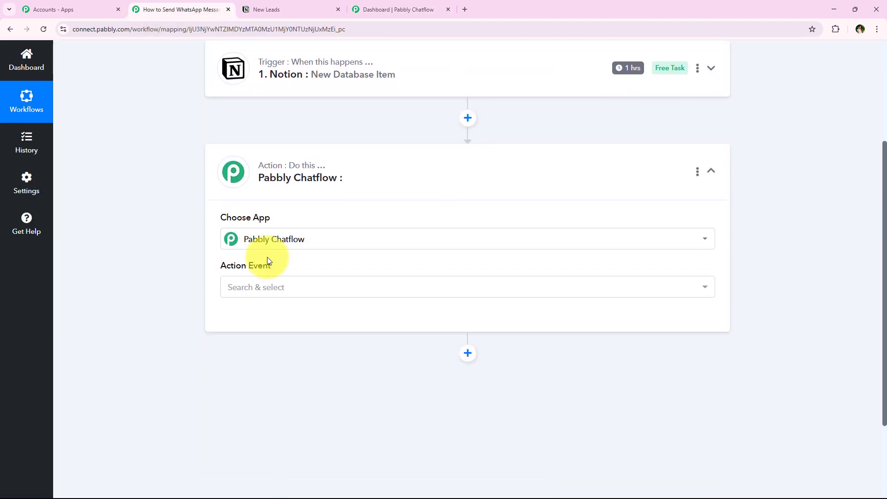
{"action": "left_click", "coordinate": [224, 287]}
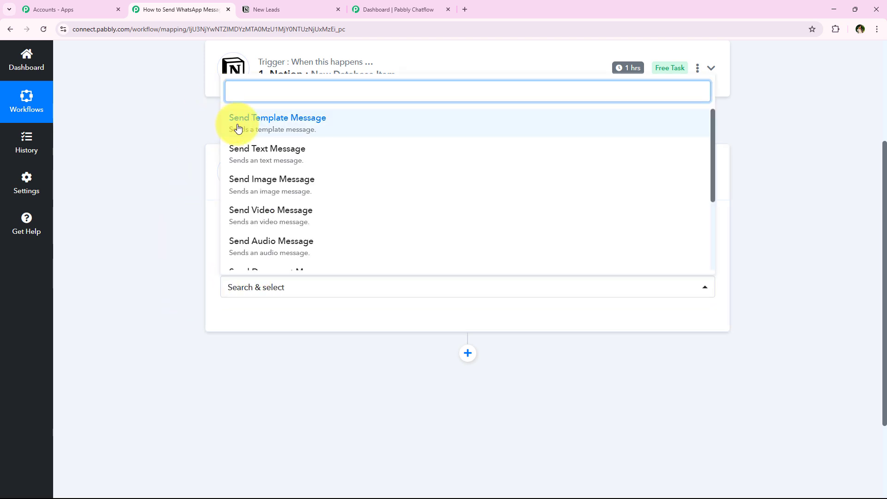
{"action": "left_click", "coordinate": [619, 124]}
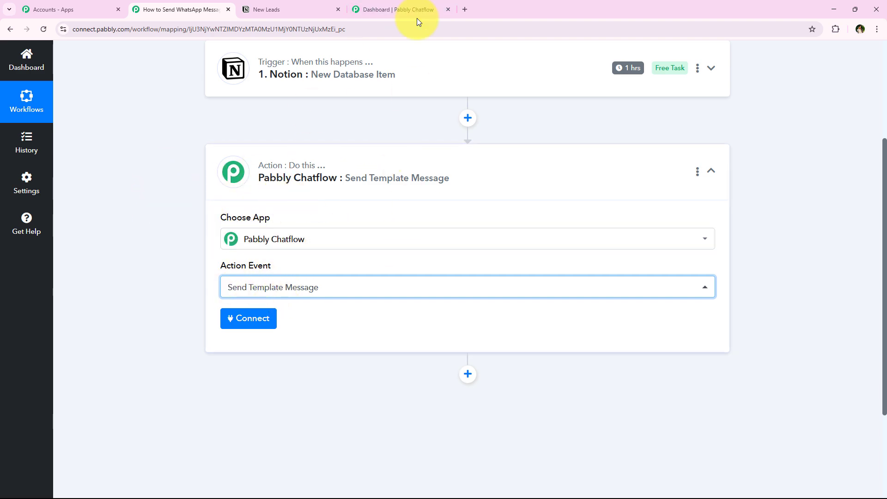
{"action": "left_click", "coordinate": [407, 4]}
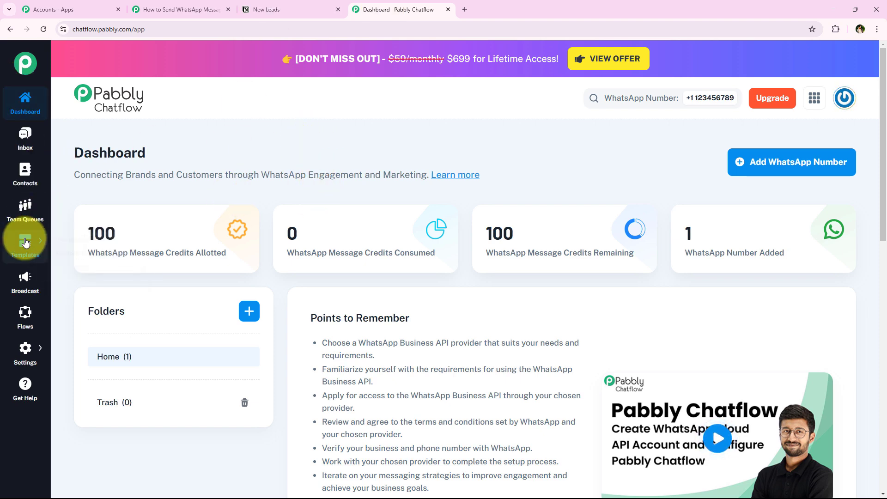
Open the Templates List and scroll through its 23 templates, 22 approved and one pending
{"action": "mouse_move", "coordinate": [23, 239]}
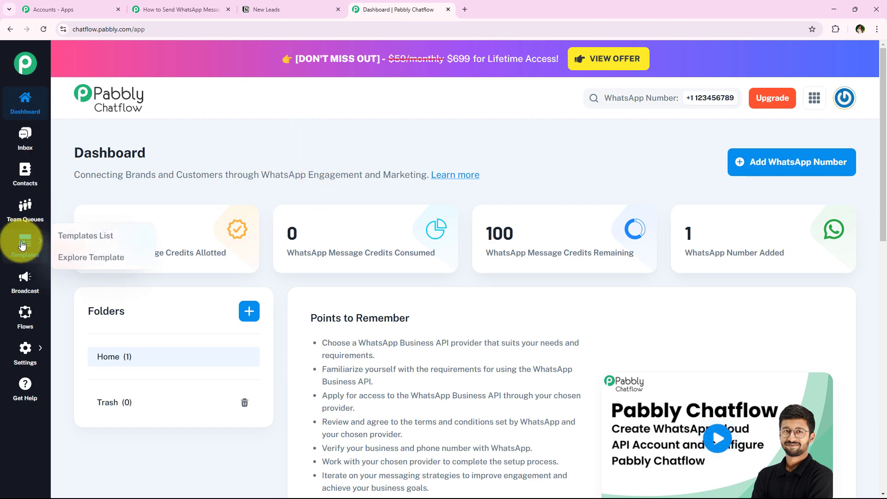
{"action": "left_click", "coordinate": [60, 235]}
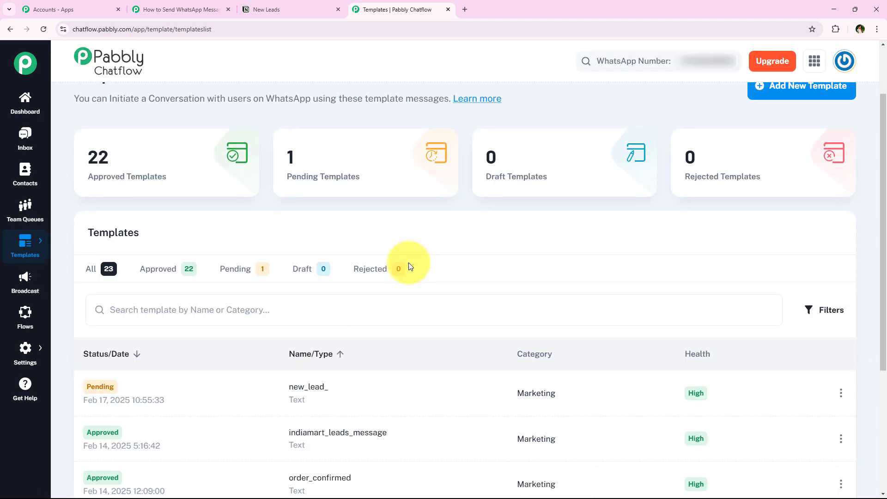
{"action": "scroll", "coordinate": [410, 261], "scroll_direction": "down", "scroll_amount": 5}
{"action": "scroll", "coordinate": [402, 342], "scroll_direction": "up", "scroll_amount": 3}
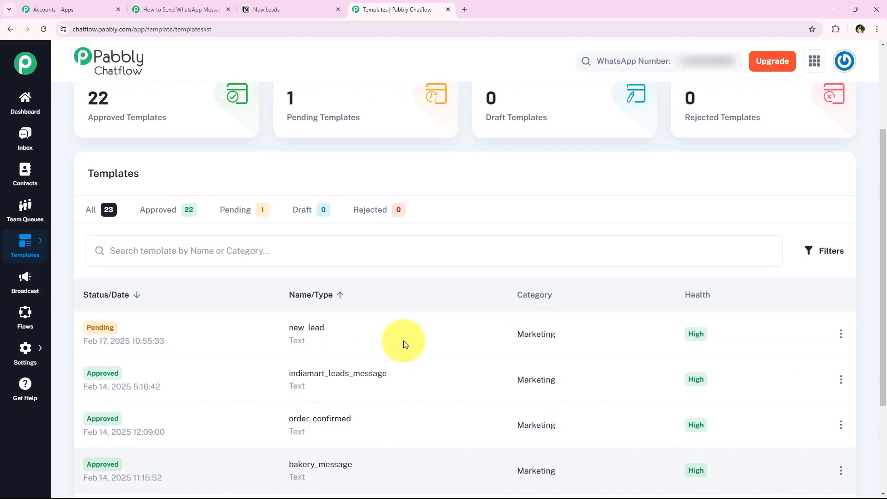
{"action": "scroll", "coordinate": [360, 240], "scroll_direction": "down", "scroll_amount": 2}
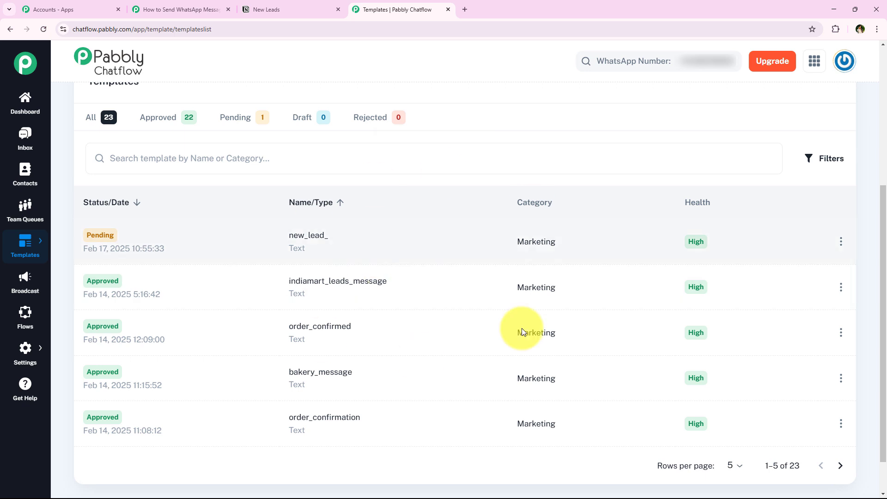
{"action": "scroll", "coordinate": [439, 259], "scroll_direction": "up", "scroll_amount": 4}
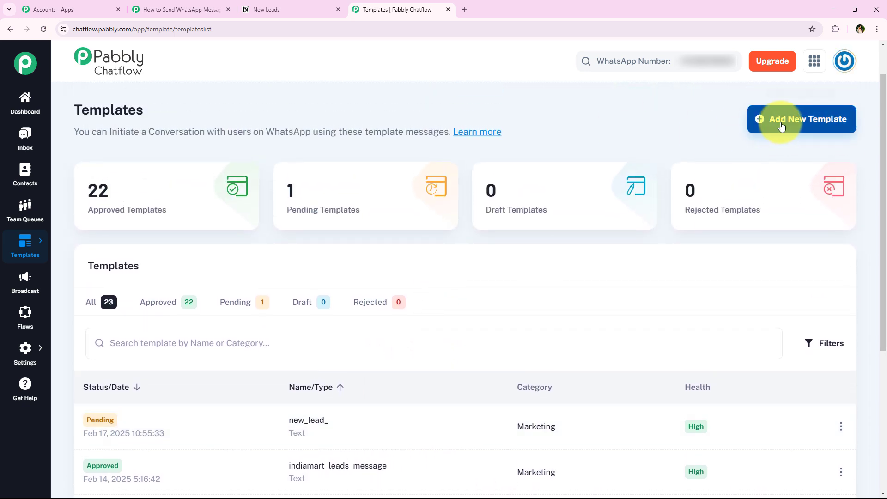
Start a new message template and set its category to Marketing
{"action": "left_click", "coordinate": [834, 133]}
{"action": "scroll", "coordinate": [451, 326], "scroll_direction": "down", "scroll_amount": 4}
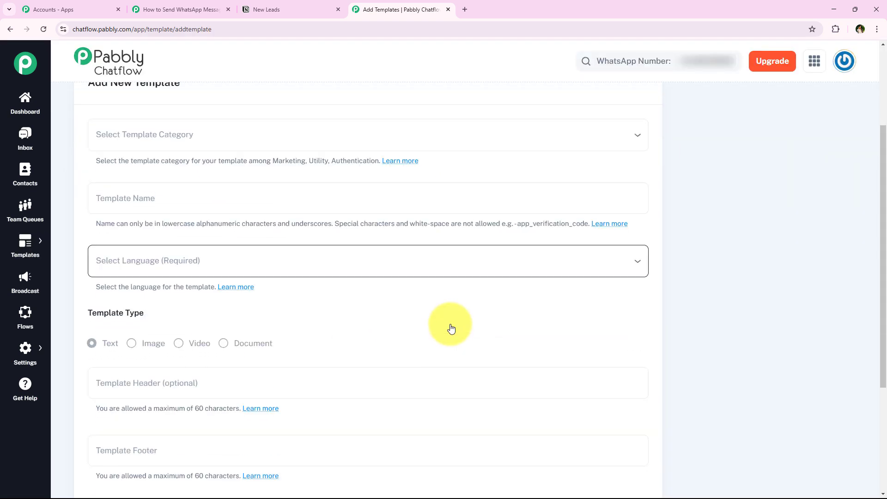
{"action": "scroll", "coordinate": [440, 340], "scroll_direction": "down", "scroll_amount": 2}
{"action": "scroll", "coordinate": [378, 331], "scroll_direction": "up", "scroll_amount": 5}
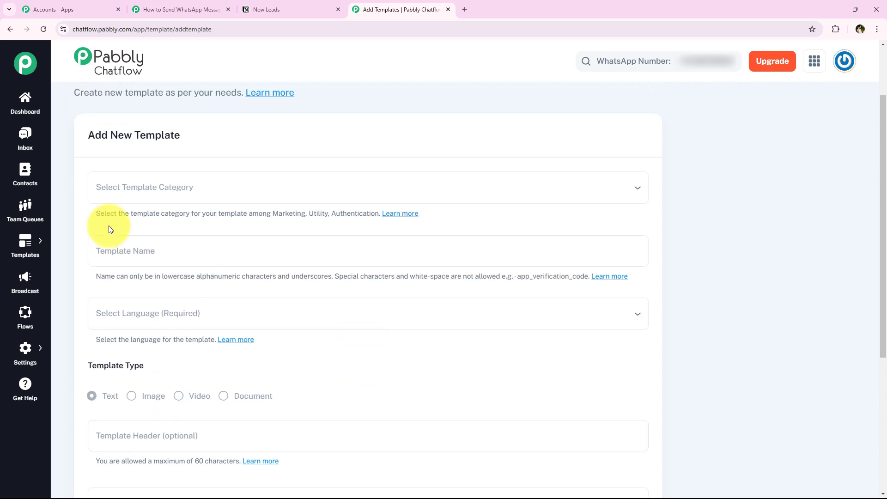
{"action": "left_click", "coordinate": [117, 194]}
{"action": "left_click", "coordinate": [130, 207]}
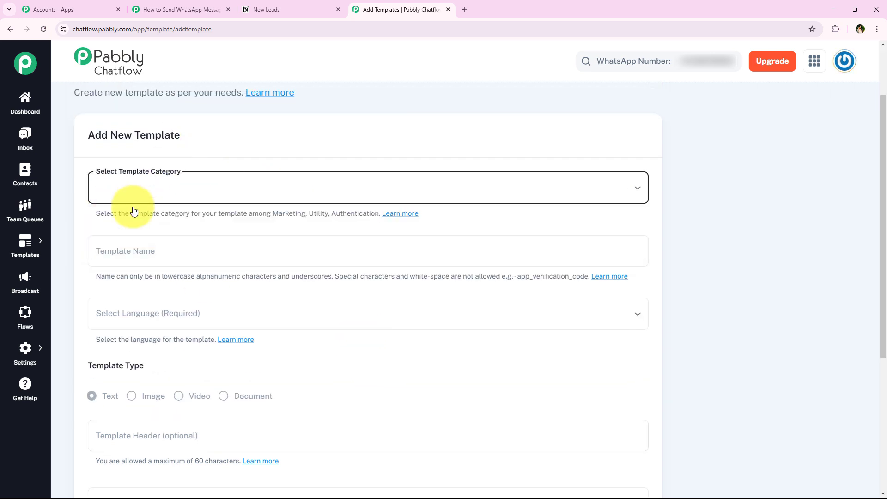
{"action": "scroll", "coordinate": [217, 242], "scroll_direction": "down", "scroll_amount": 1}
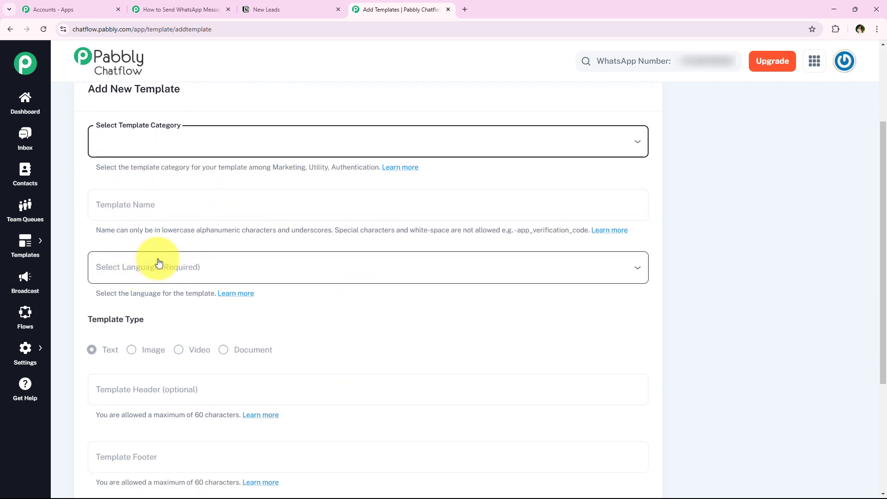
{"action": "scroll", "coordinate": [317, 296], "scroll_direction": "down", "scroll_amount": 1}
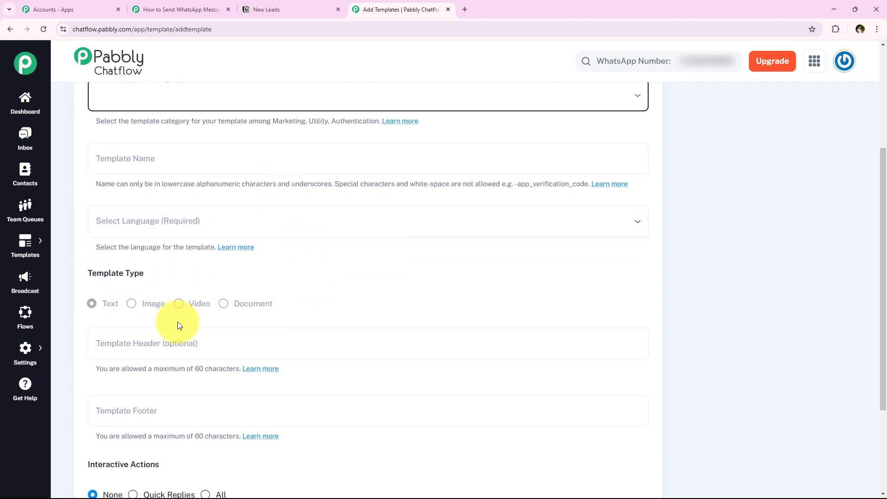
{"action": "scroll", "coordinate": [198, 306], "scroll_direction": "down", "scroll_amount": 2}
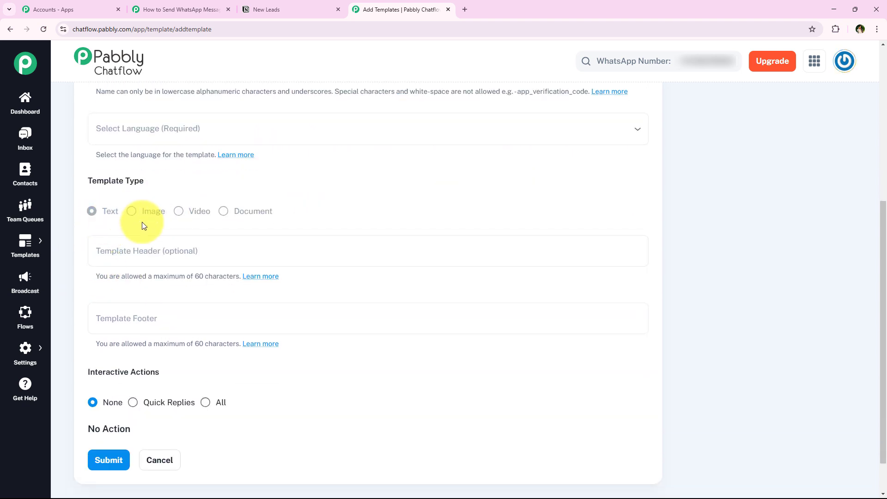
{"action": "scroll", "coordinate": [199, 240], "scroll_direction": "down", "scroll_amount": 1}
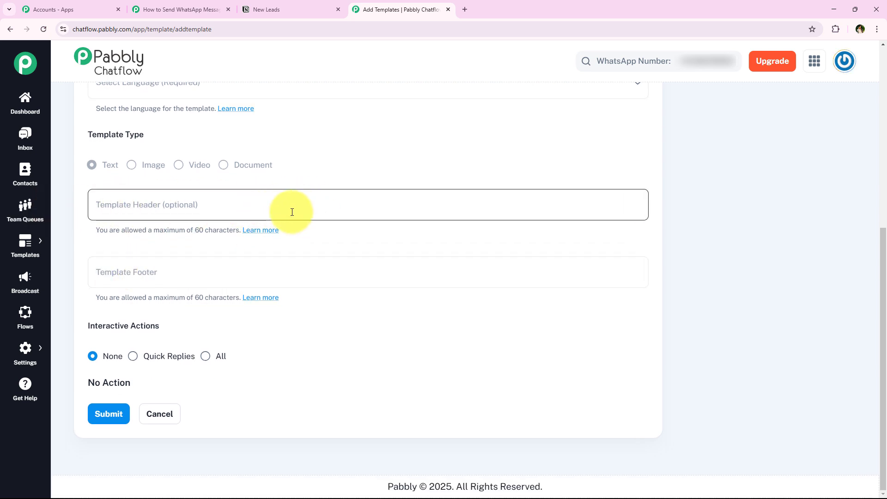
{"action": "scroll", "coordinate": [249, 289], "scroll_direction": "up", "scroll_amount": 5}
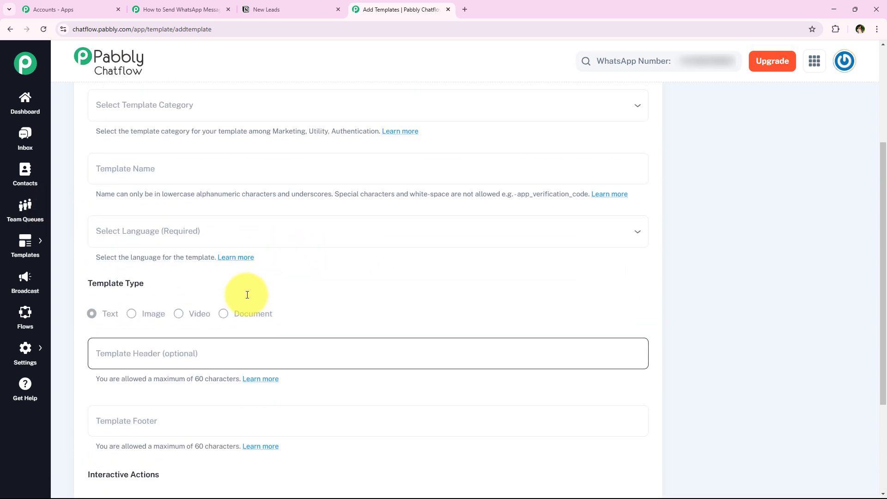
{"action": "left_click", "coordinate": [167, 192]}
{"action": "left_click", "coordinate": [169, 222]}
{"action": "left_click", "coordinate": [168, 224]}
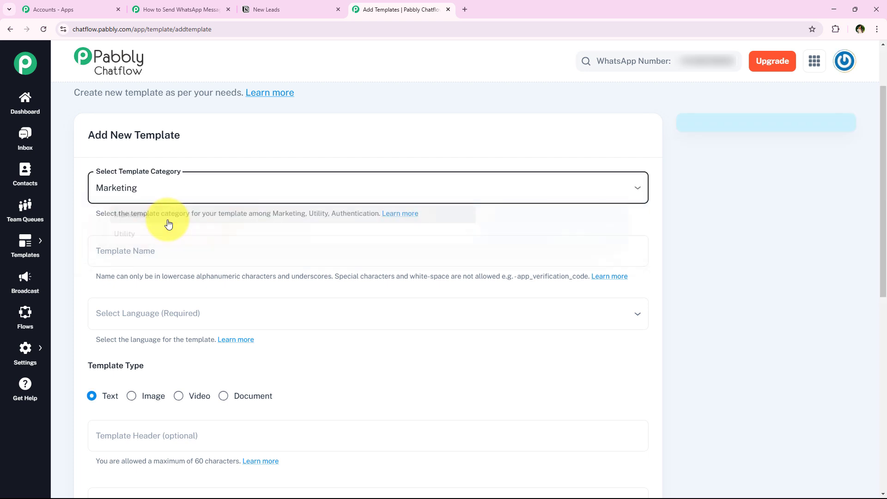
Name the template test_123 and set its language to English
{"action": "scroll", "coordinate": [188, 237], "scroll_direction": "down", "scroll_amount": 4}
{"action": "scroll", "coordinate": [190, 237], "scroll_direction": "down", "scroll_amount": 1}
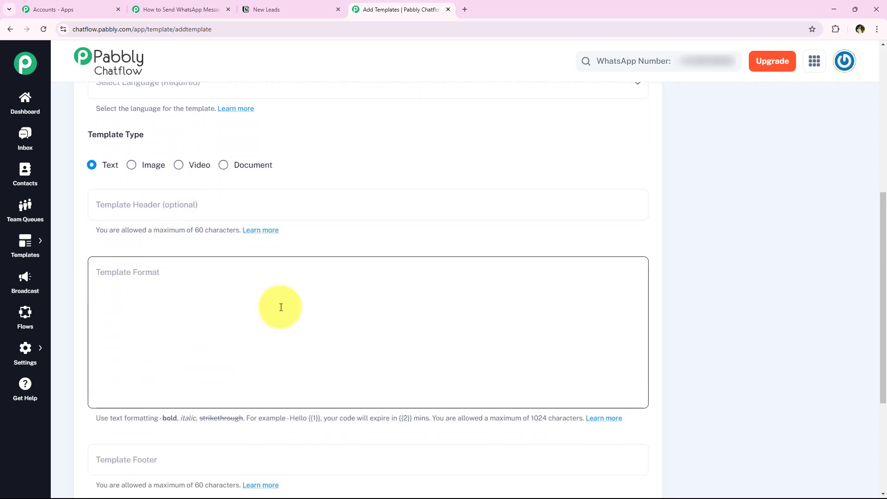
{"action": "left_click", "coordinate": [232, 311]}
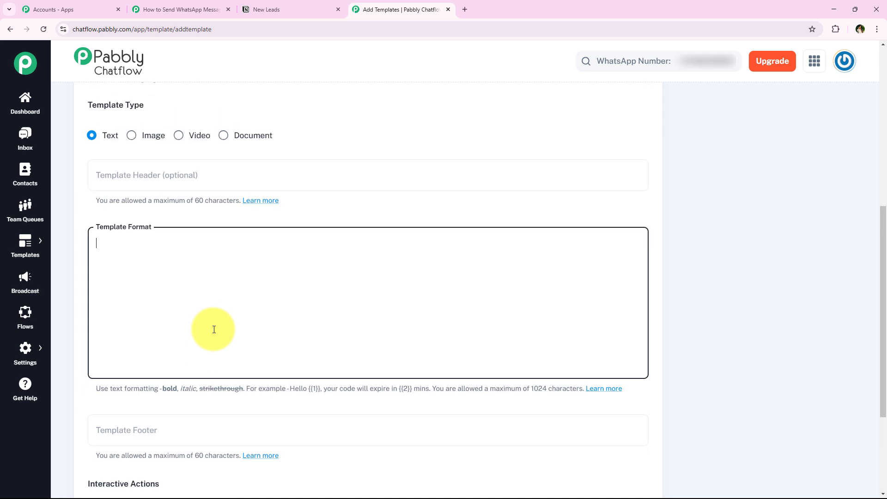
{"action": "scroll", "coordinate": [213, 328], "scroll_direction": "up", "scroll_amount": 4}
{"action": "left_click", "coordinate": [226, 204]}
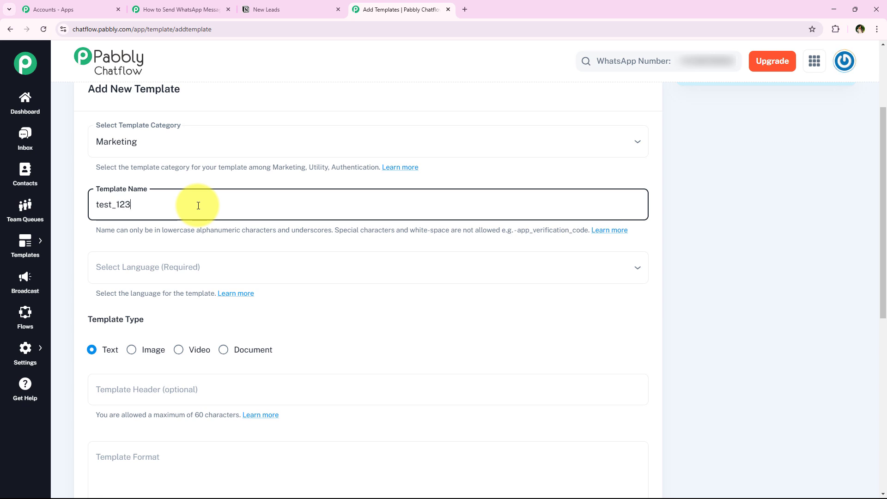
{"action": "scroll", "coordinate": [203, 270], "scroll_direction": "down", "scroll_amount": 1}
{"action": "left_click", "coordinate": [187, 222]}
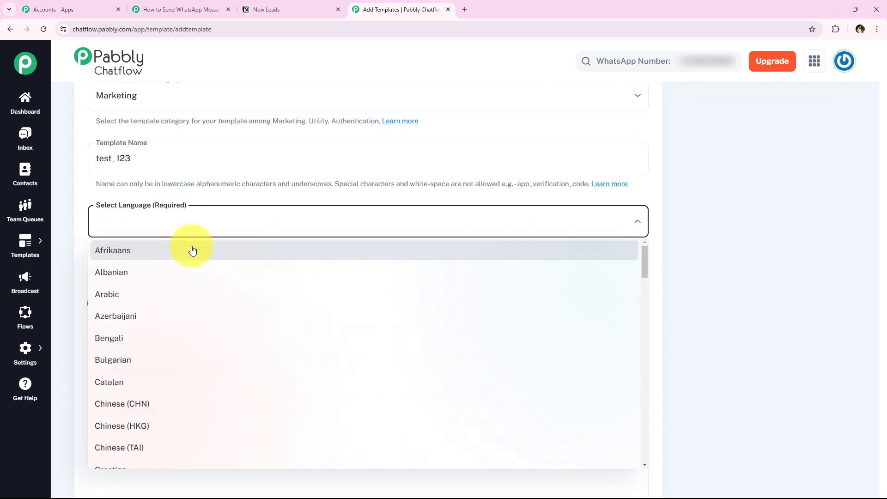
{"action": "scroll", "coordinate": [193, 250], "scroll_direction": "down", "scroll_amount": 4}
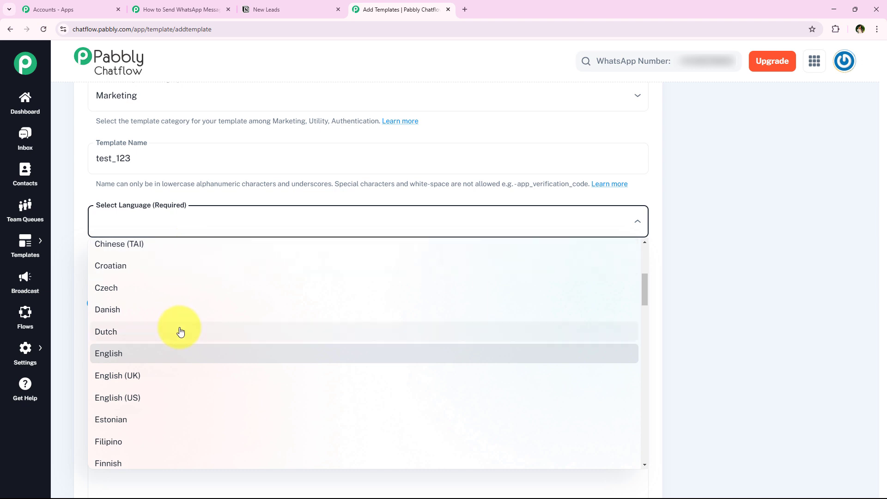
{"action": "left_click", "coordinate": [176, 353]}
Keep the Text type and write the body Hello {{1}}, reviewing the formatting help below it
{"action": "scroll", "coordinate": [257, 320], "scroll_direction": "down", "scroll_amount": 2}
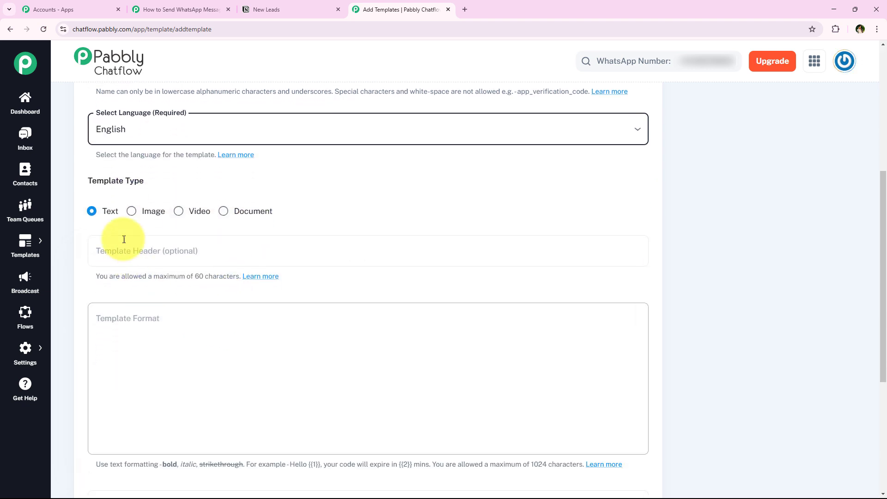
{"action": "left_click_drag", "start_coordinate": [92, 180], "coordinate": [144, 180]}
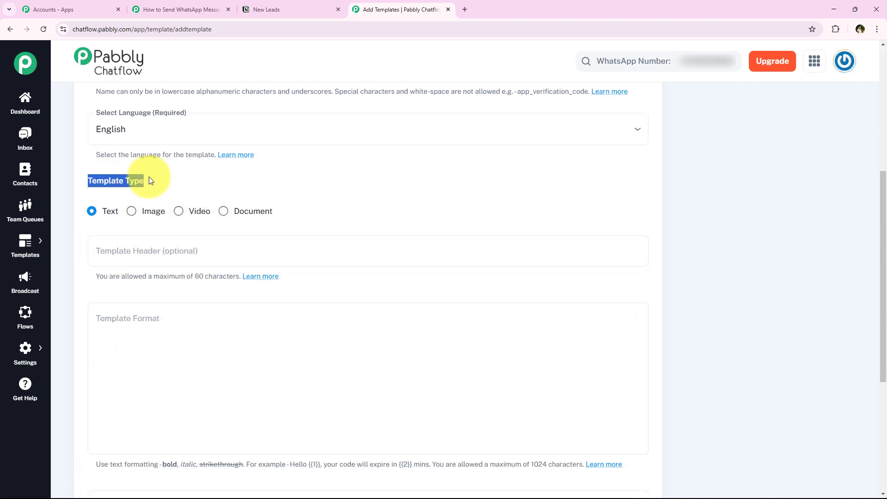
{"action": "left_click", "coordinate": [111, 219]}
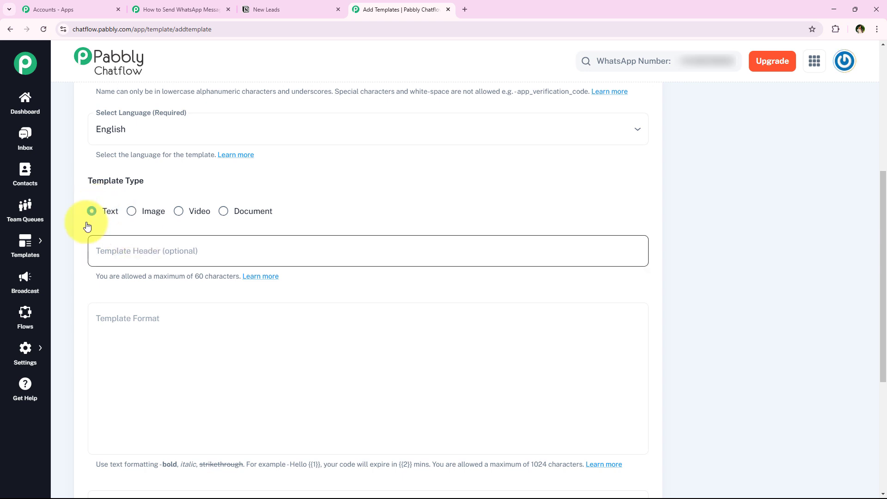
{"action": "scroll", "coordinate": [145, 287], "scroll_direction": "down", "scroll_amount": 1}
{"action": "left_click", "coordinate": [172, 282]}
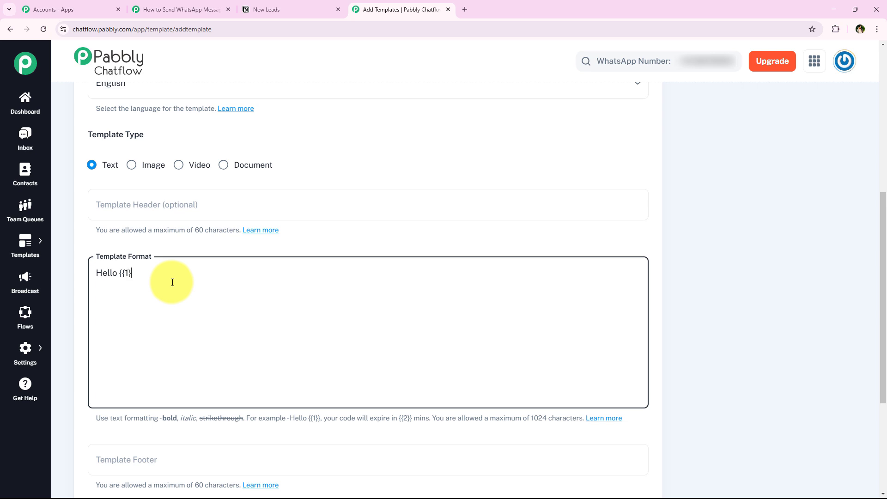
{"action": "type", "text": "}"}
{"action": "scroll", "coordinate": [172, 277], "scroll_direction": "down", "scroll_amount": 2}
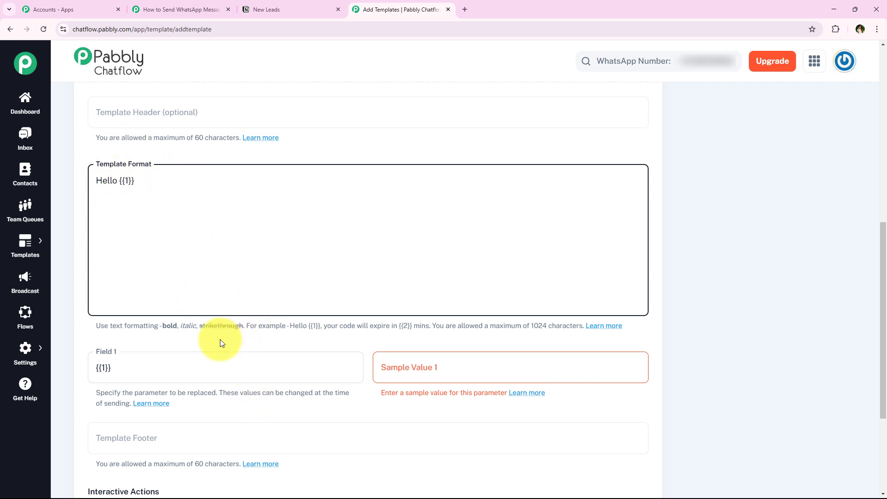
{"action": "left_click_drag", "start_coordinate": [96, 326], "coordinate": [639, 327]}
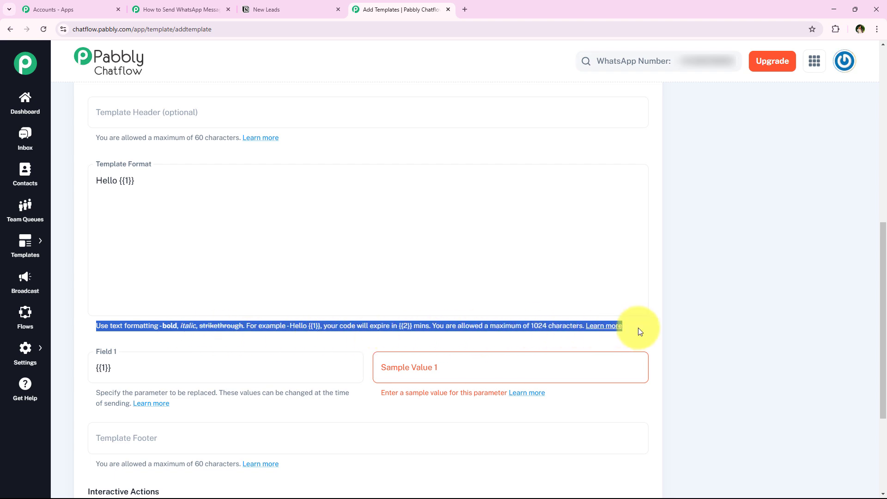
{"action": "scroll", "coordinate": [295, 325], "scroll_direction": "down", "scroll_amount": 4}
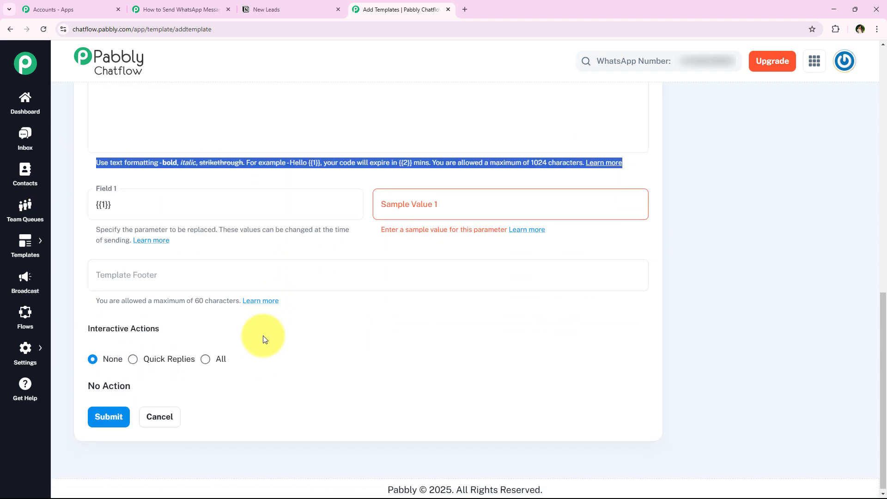
{"action": "scroll", "coordinate": [249, 365], "scroll_direction": "up", "scroll_amount": 1}
{"action": "scroll", "coordinate": [293, 353], "scroll_direction": "up", "scroll_amount": 10}
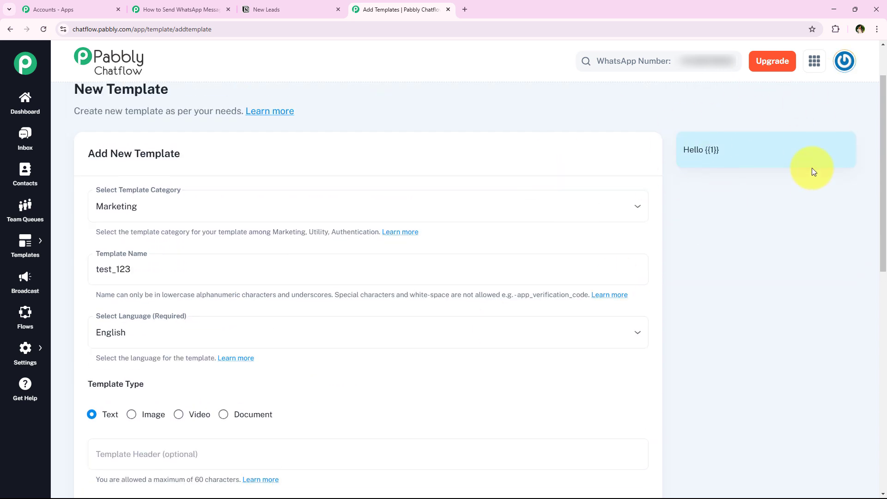
{"action": "scroll", "coordinate": [81, 242], "scroll_direction": "down", "scroll_amount": 1}
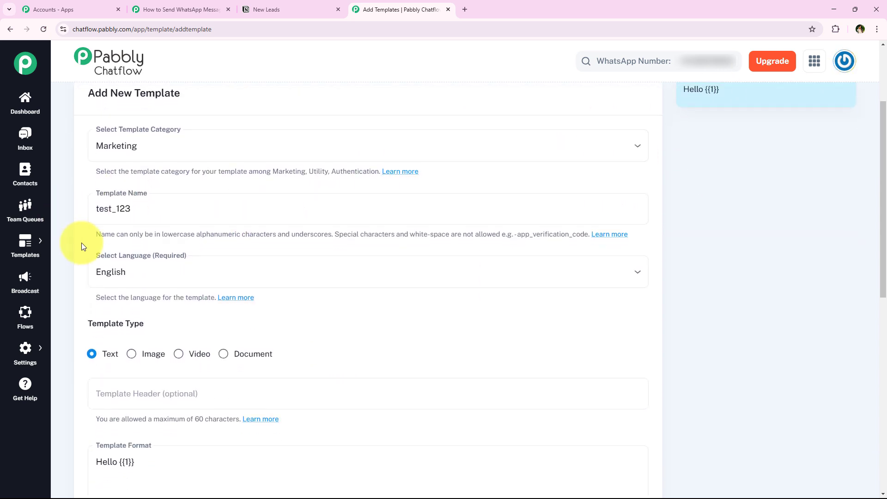
{"action": "scroll", "coordinate": [109, 282], "scroll_direction": "down", "scroll_amount": 10}
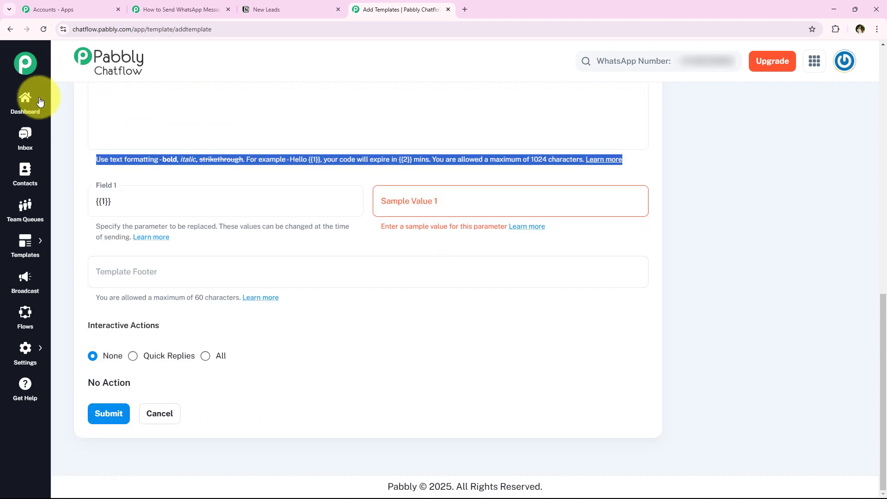
Open the Templates List and preview mutual_fund_services_leads' Hello {{1}} message, then return to Pabbly Connect
{"action": "mouse_move", "coordinate": [25, 238]}
{"action": "left_click", "coordinate": [85, 235]}
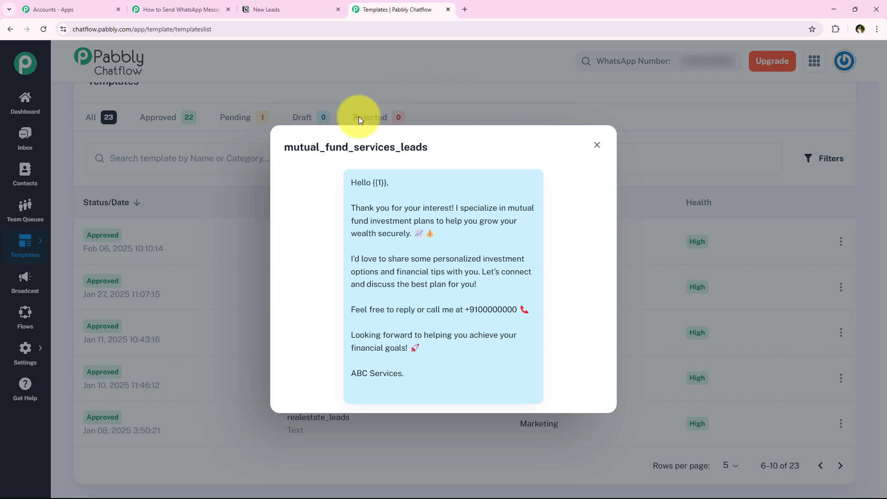
{"action": "left_click_drag", "start_coordinate": [283, 148], "coordinate": [431, 148]}
{"action": "left_click", "coordinate": [430, 186]}
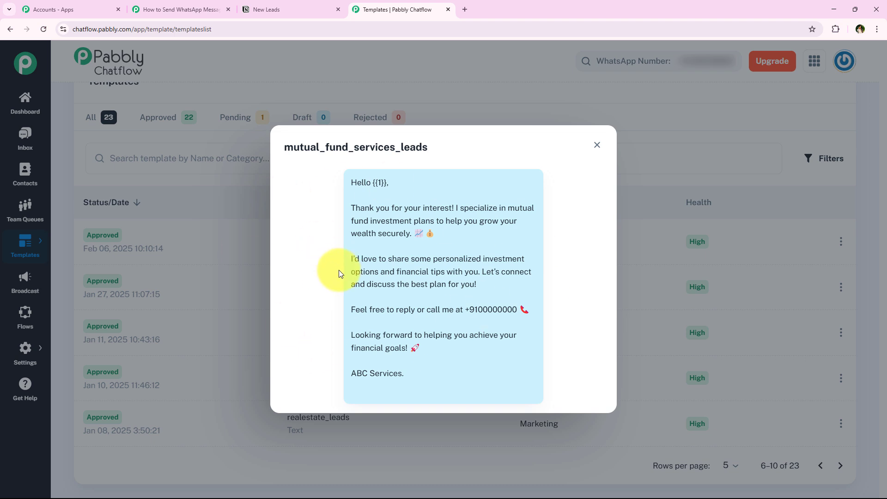
{"action": "left_click", "coordinate": [189, 3]}
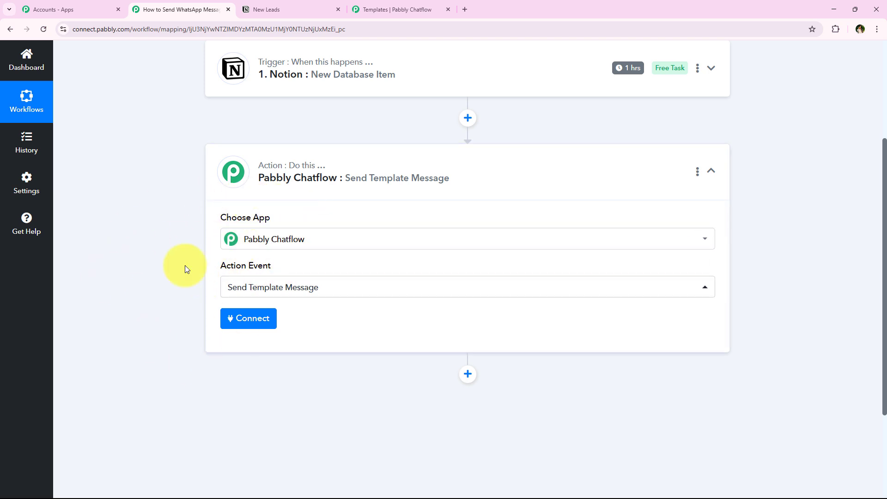
Start adding a new Pabbly Chatflow connection for the action step
{"action": "left_click", "coordinate": [254, 323]}
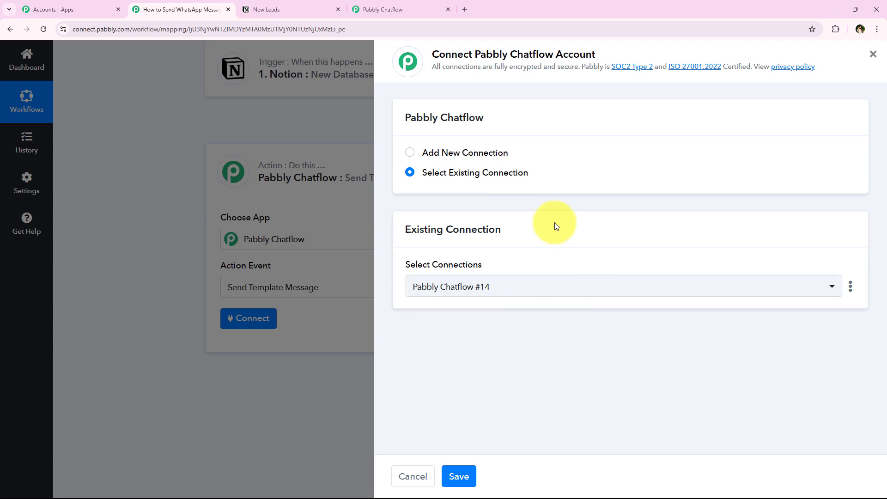
{"action": "left_click", "coordinate": [441, 154]}
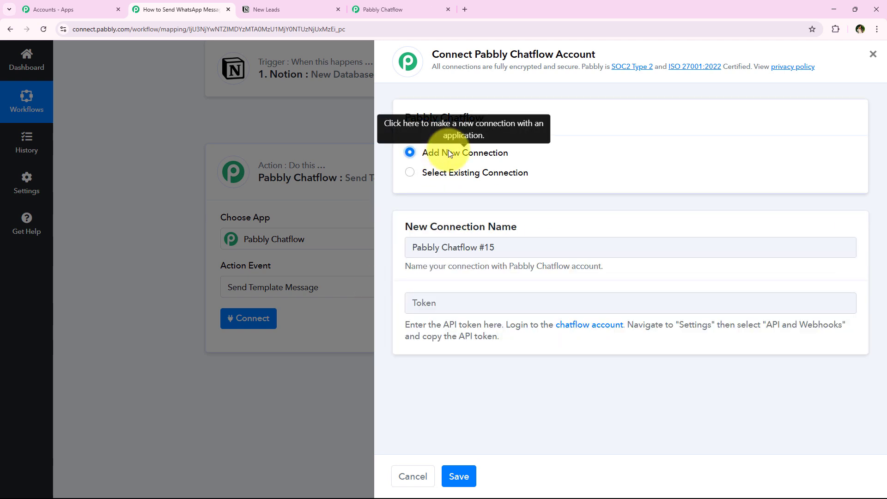
{"action": "left_click", "coordinate": [453, 174]}
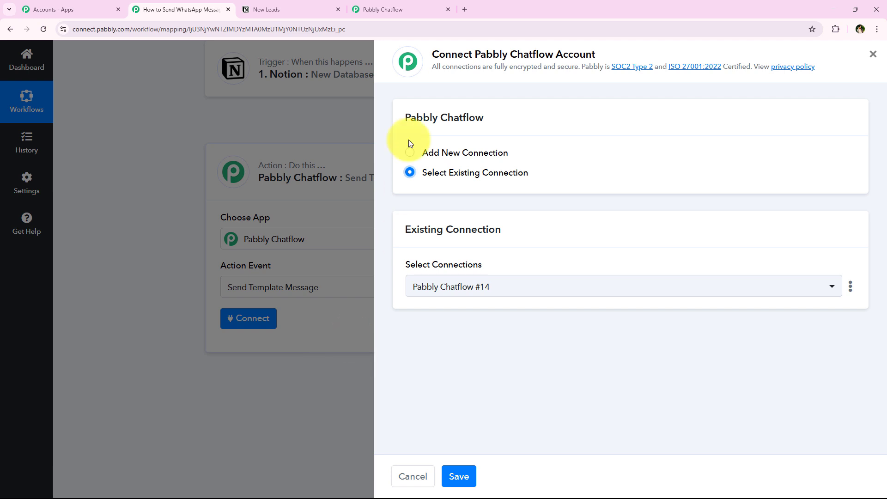
{"action": "left_click", "coordinate": [444, 154]}
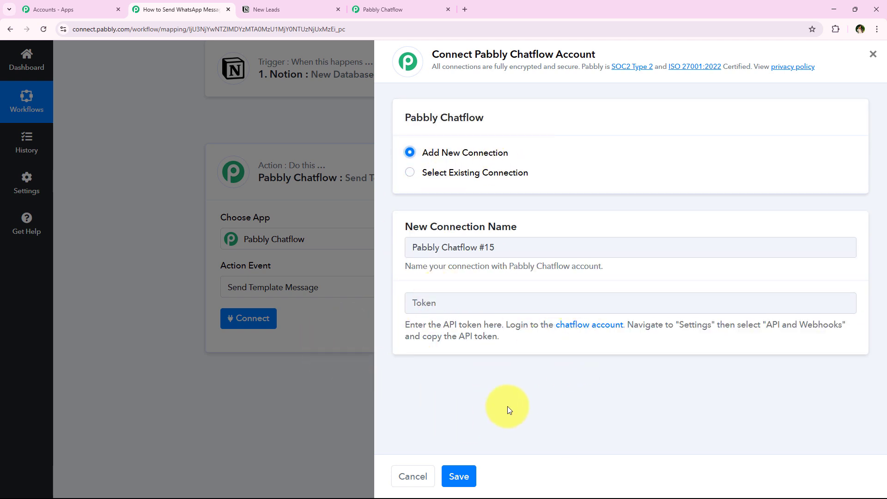
Read the Token help text on where to find the Chatflow API token, then go to Chatflow
{"action": "double_click", "coordinate": [415, 325]}
{"action": "left_click_drag", "start_coordinate": [448, 333], "coordinate": [535, 420]}
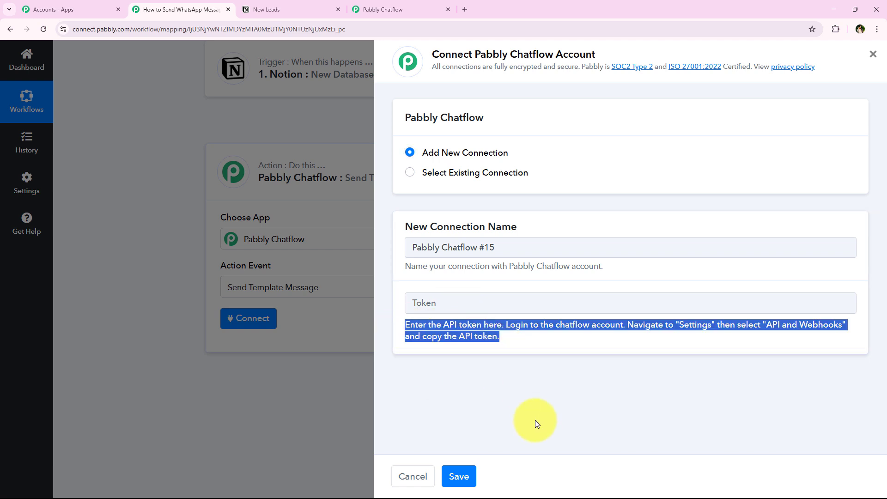
{"action": "left_click", "coordinate": [539, 423]}
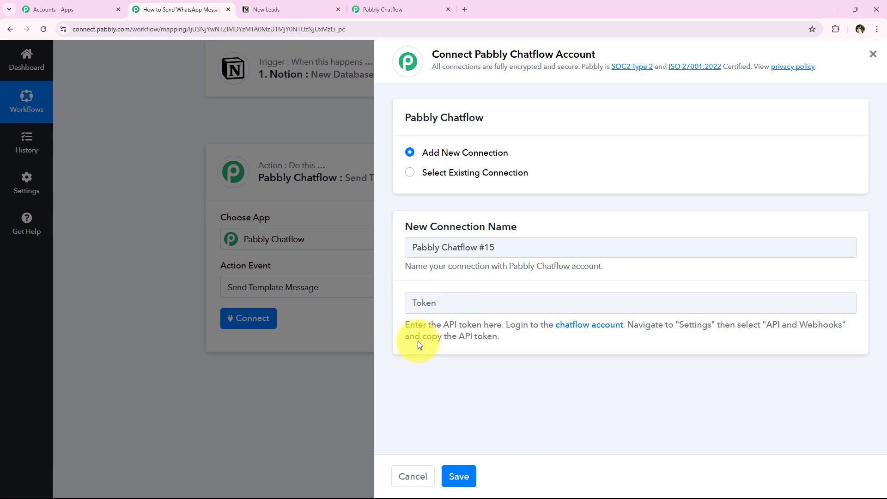
{"action": "left_click_drag", "start_coordinate": [392, 325], "coordinate": [836, 325]}
{"action": "left_click", "coordinate": [514, 326]}
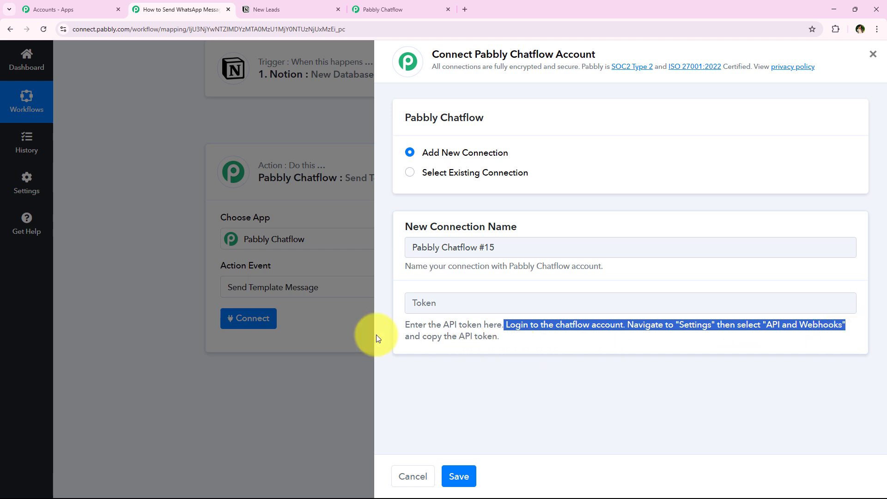
{"action": "left_click_drag", "start_coordinate": [403, 336], "coordinate": [530, 341]}
{"action": "left_click", "coordinate": [561, 373]}
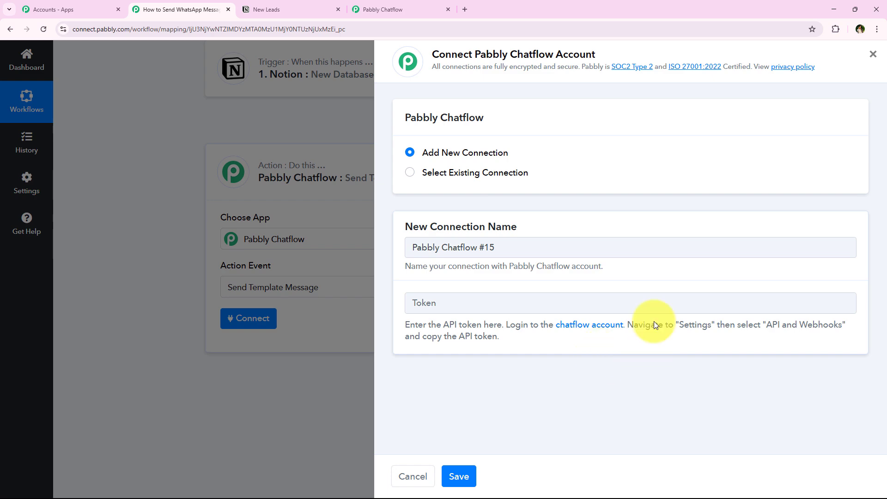
{"action": "left_click", "coordinate": [395, 10]}
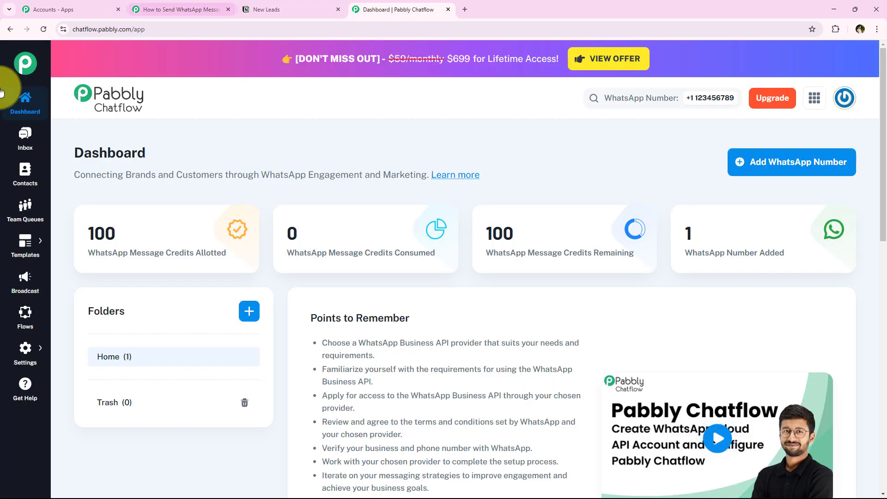
Copy the API token from Chatflow's Settings > API & Webhooks and bring up paste on Connect's Token field
{"action": "left_click", "coordinate": [21, 361]}
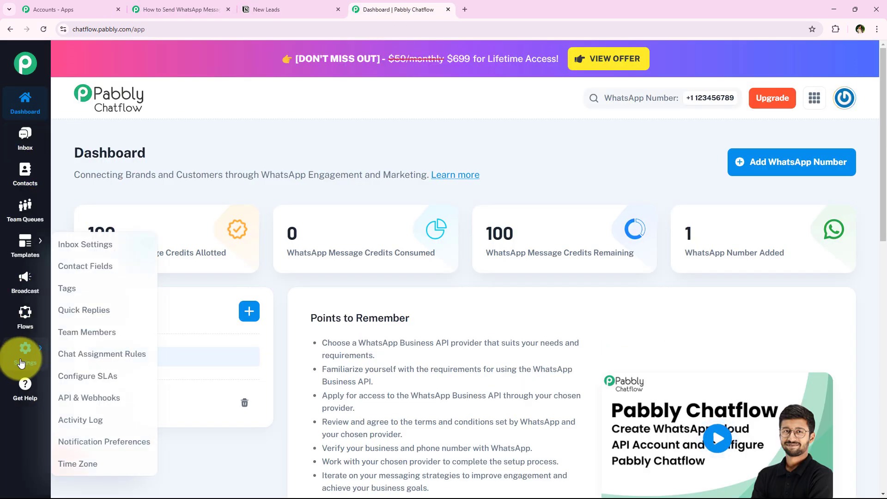
{"action": "left_click", "coordinate": [90, 398]}
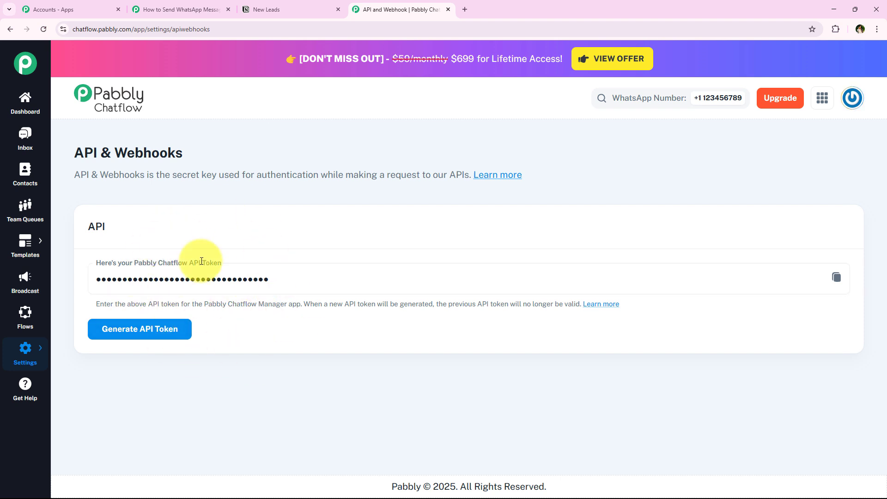
{"action": "left_click", "coordinate": [836, 277]}
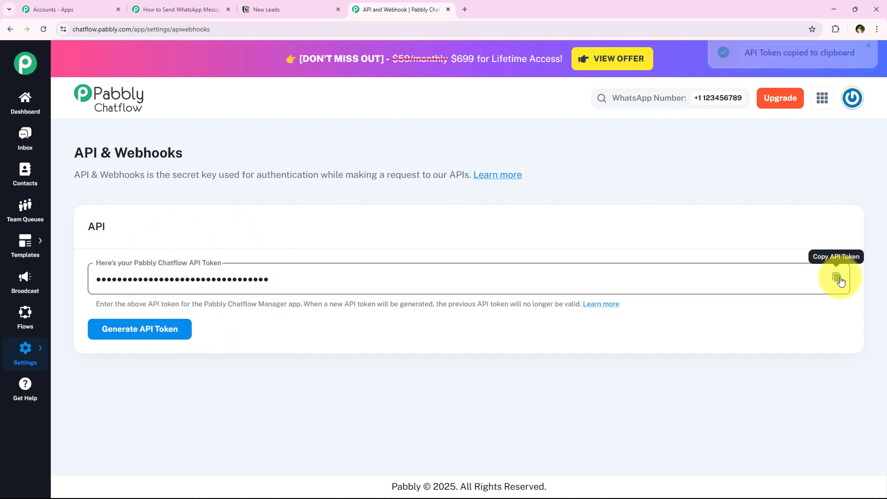
{"action": "left_click", "coordinate": [179, 5]}
{"action": "right_click", "coordinate": [476, 309]}
Paste the API token into the Token field and save the Chatflow connection
{"action": "left_click", "coordinate": [522, 388]}
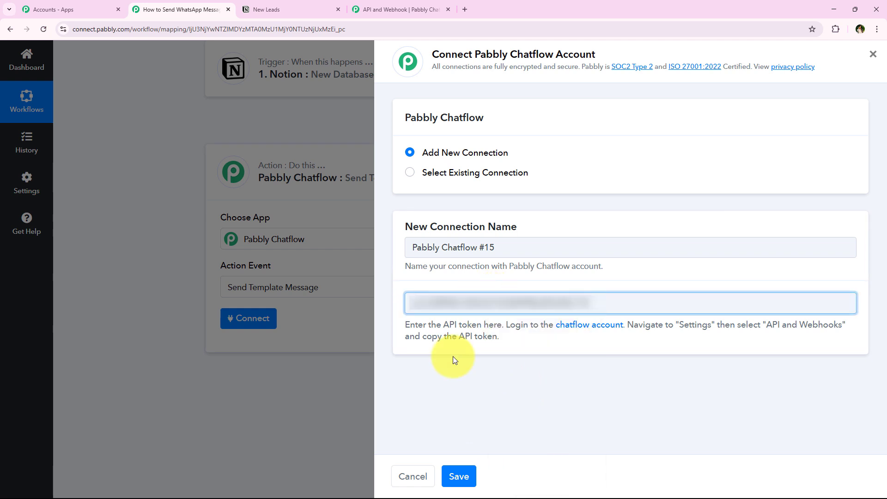
{"action": "left_click", "coordinate": [453, 356]}
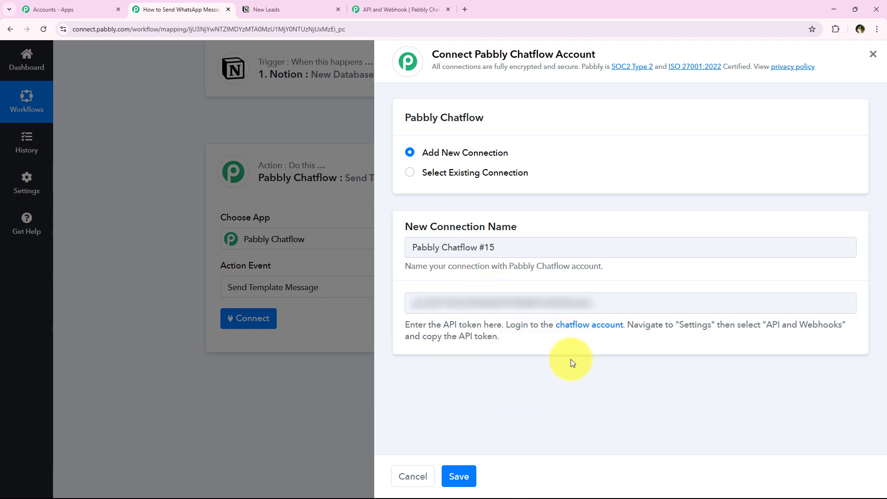
{"action": "left_click", "coordinate": [458, 476]}
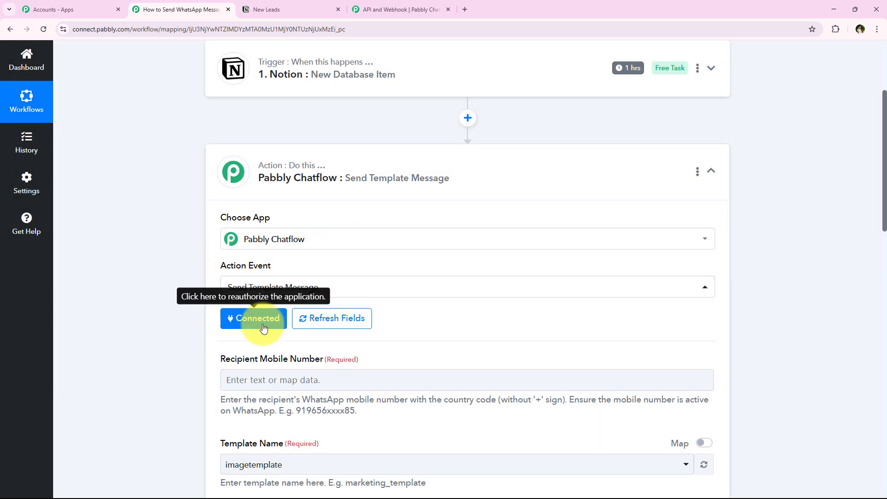
Review the Send Template Message fields, including the mobile number format guidance
{"action": "scroll", "coordinate": [134, 269], "scroll_direction": "down", "scroll_amount": 2}
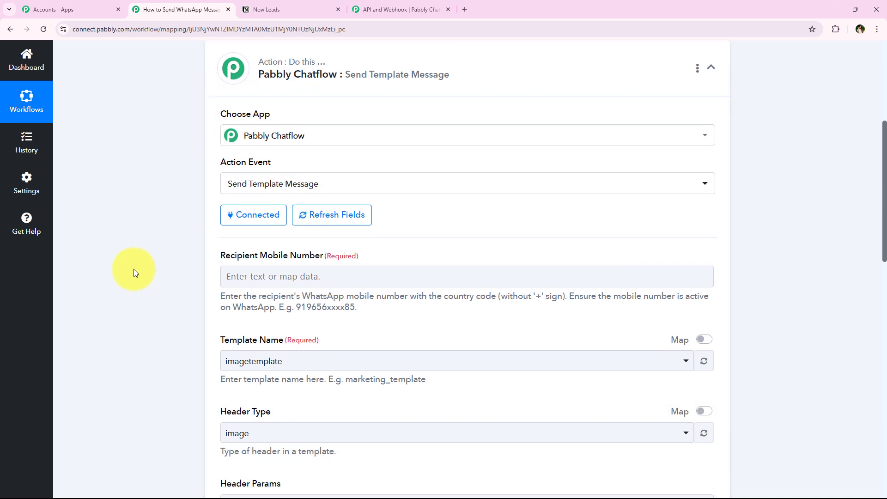
{"action": "scroll", "coordinate": [134, 269], "scroll_direction": "down", "scroll_amount": 3}
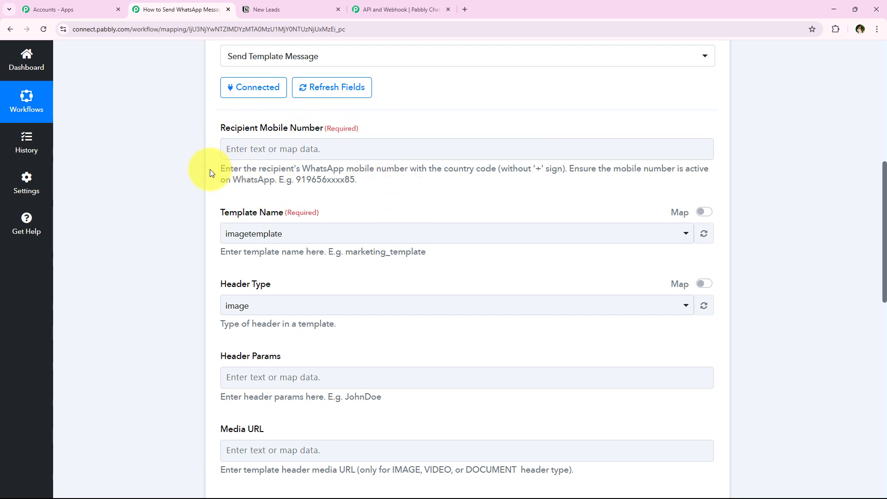
{"action": "left_click_drag", "start_coordinate": [210, 170], "coordinate": [702, 179]}
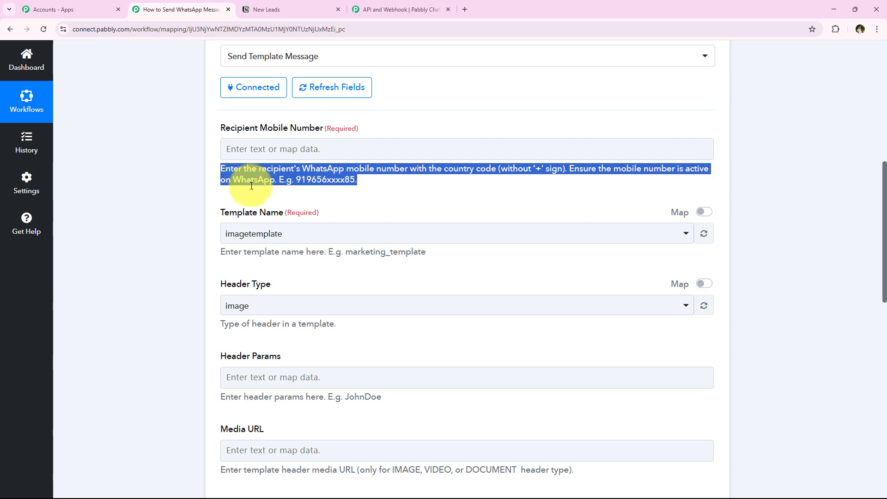
{"action": "left_click", "coordinate": [317, 174]}
{"action": "scroll", "coordinate": [170, 319], "scroll_direction": "down", "scroll_amount": 1}
{"action": "scroll", "coordinate": [171, 322], "scroll_direction": "up", "scroll_amount": 3}
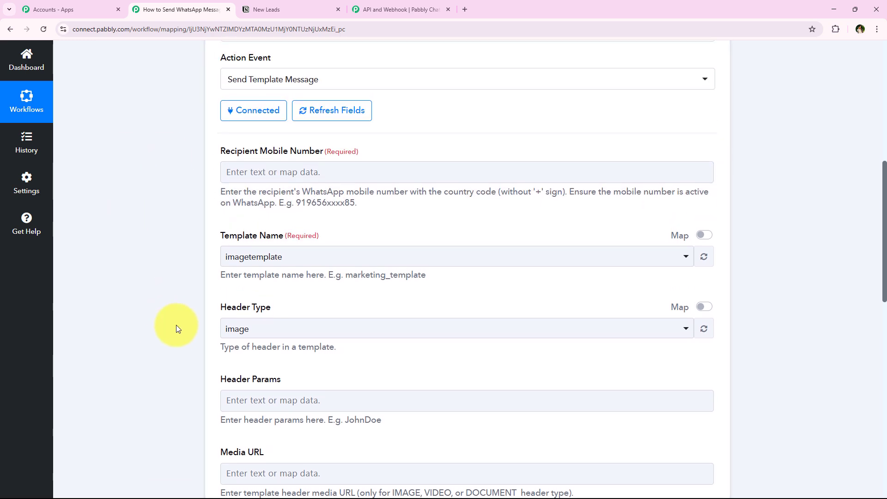
{"action": "scroll", "coordinate": [181, 331], "scroll_direction": "up", "scroll_amount": 5}
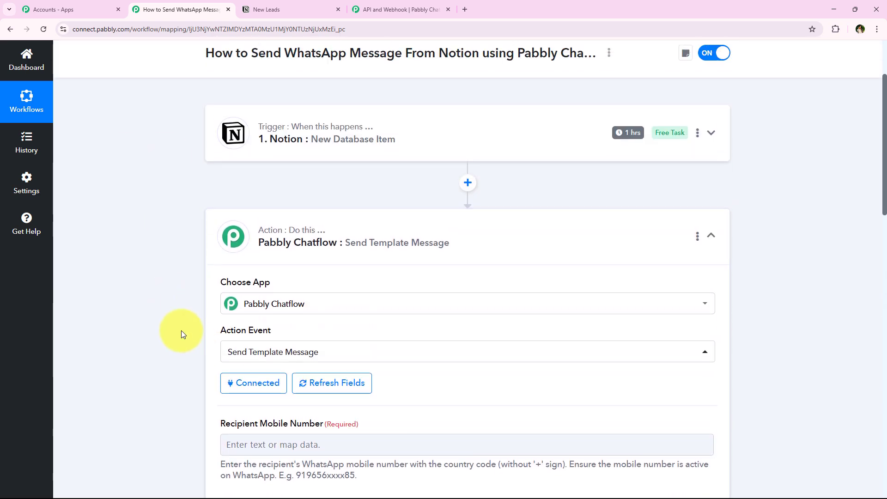
Expand the Notion trigger and show its Response Received data
{"action": "left_click", "coordinate": [198, 213]}
{"action": "scroll", "coordinate": [176, 252], "scroll_direction": "down", "scroll_amount": 2}
{"action": "scroll", "coordinate": [168, 256], "scroll_direction": "down", "scroll_amount": 3}
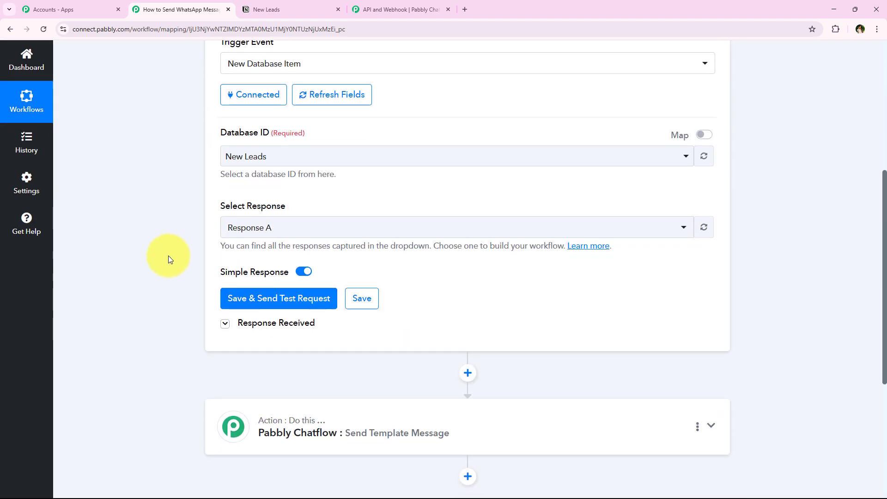
{"action": "left_click", "coordinate": [273, 331]}
{"action": "scroll", "coordinate": [187, 260], "scroll_direction": "down", "scroll_amount": 3}
{"action": "scroll", "coordinate": [496, 281], "scroll_direction": "down", "scroll_amount": 2}
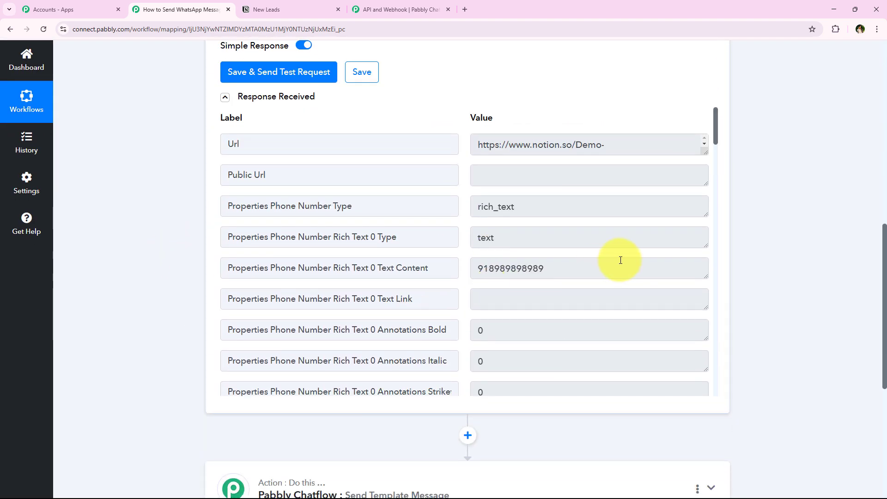
{"action": "left_click_drag", "start_coordinate": [618, 266], "coordinate": [347, 270]}
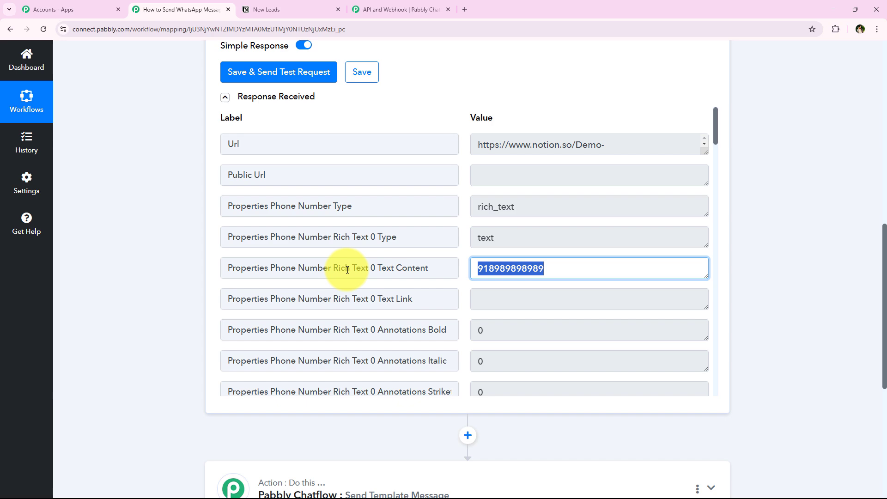
{"action": "scroll", "coordinate": [212, 281], "scroll_direction": "down", "scroll_amount": 3}
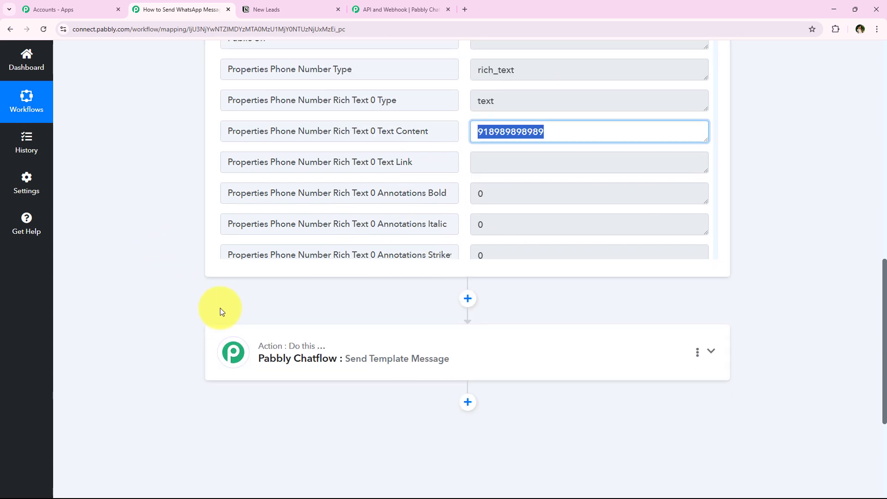
In the Chatflow action, leave Recipient Mobile Number empty by deleting the entered number
{"action": "left_click", "coordinate": [327, 363]}
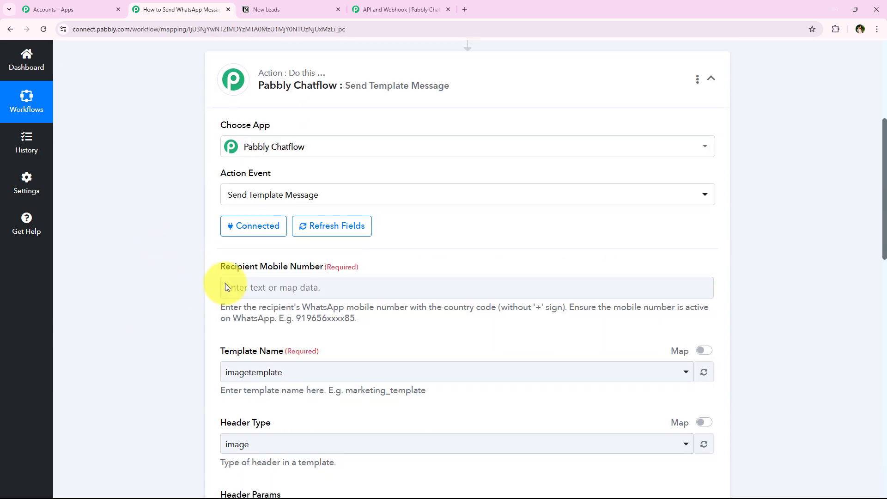
{"action": "left_click", "coordinate": [258, 285]}
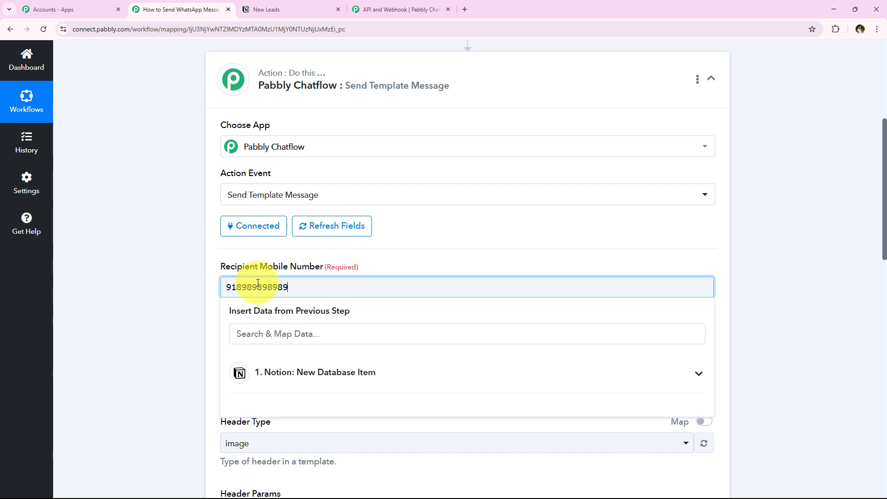
{"action": "left_click", "coordinate": [136, 274]}
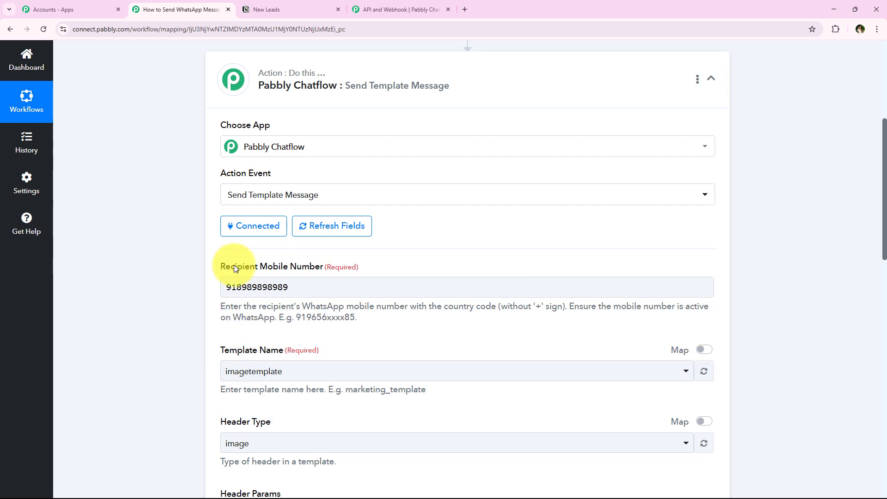
{"action": "double_click", "coordinate": [284, 290]}
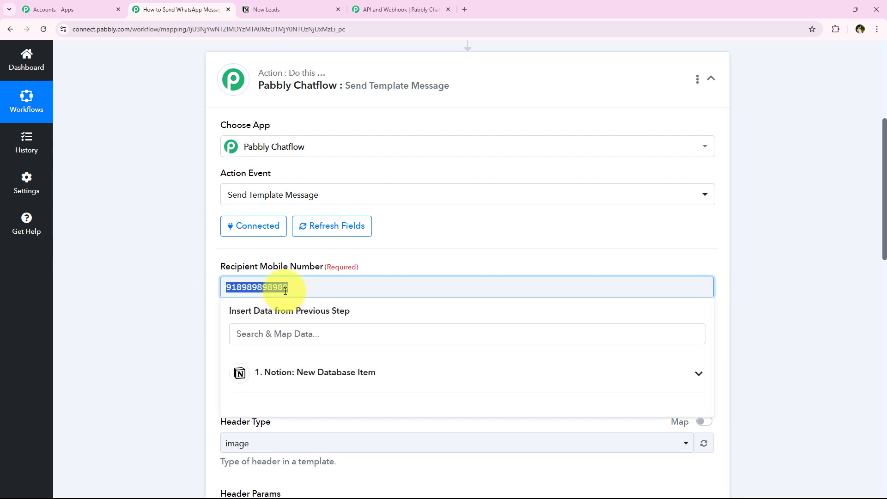
{"action": "key", "text": "BackSpace"}
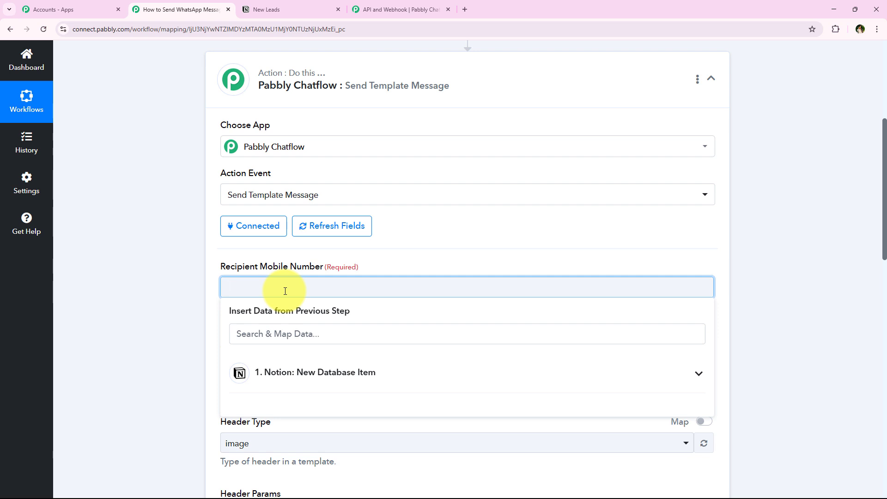
{"action": "scroll", "coordinate": [285, 291], "scroll_direction": "down", "scroll_amount": 2}
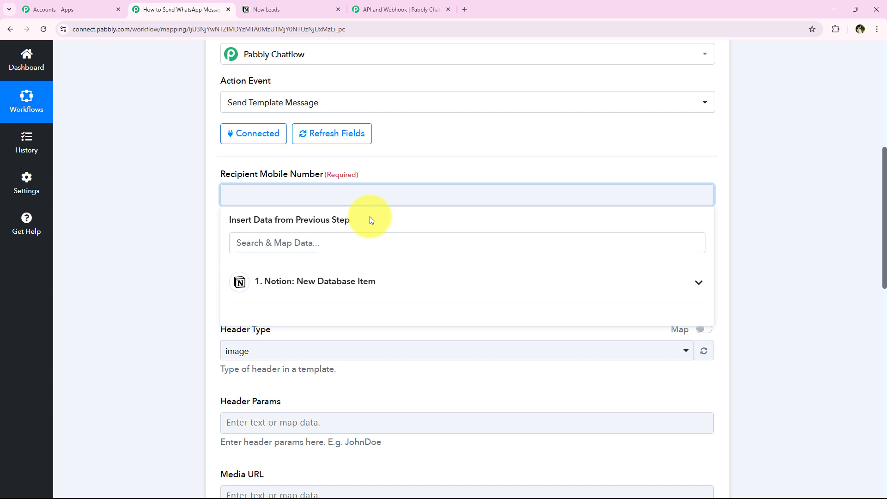
Map the Notion trigger's Phone Number Text Content into the Recipient Mobile Number field
{"action": "left_click", "coordinate": [320, 298]}
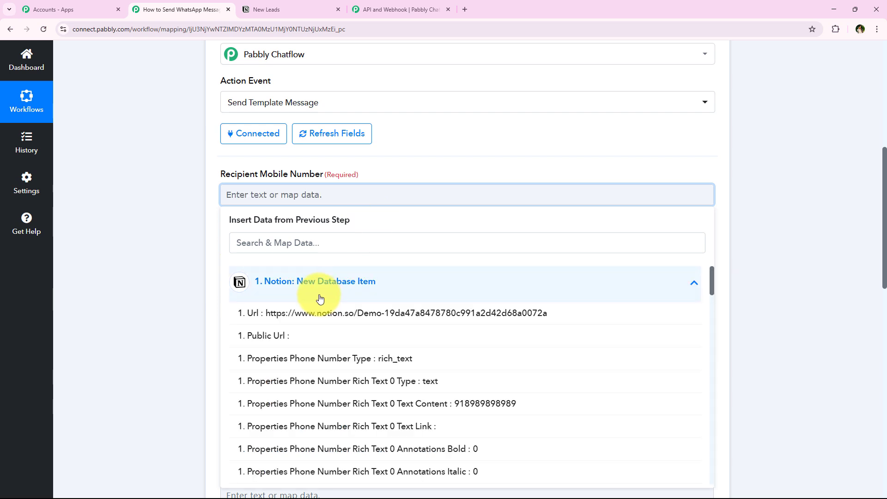
{"action": "left_click", "coordinate": [320, 298]}
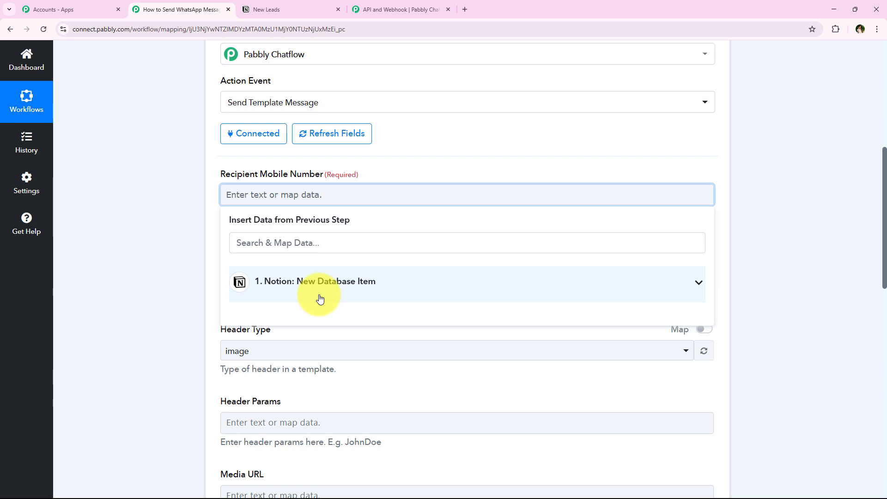
{"action": "left_click", "coordinate": [337, 298]}
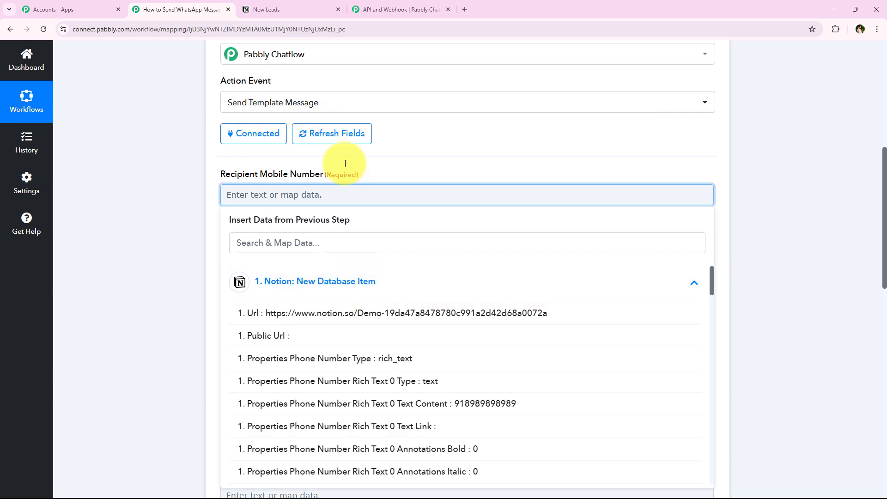
{"action": "left_click", "coordinate": [493, 404]}
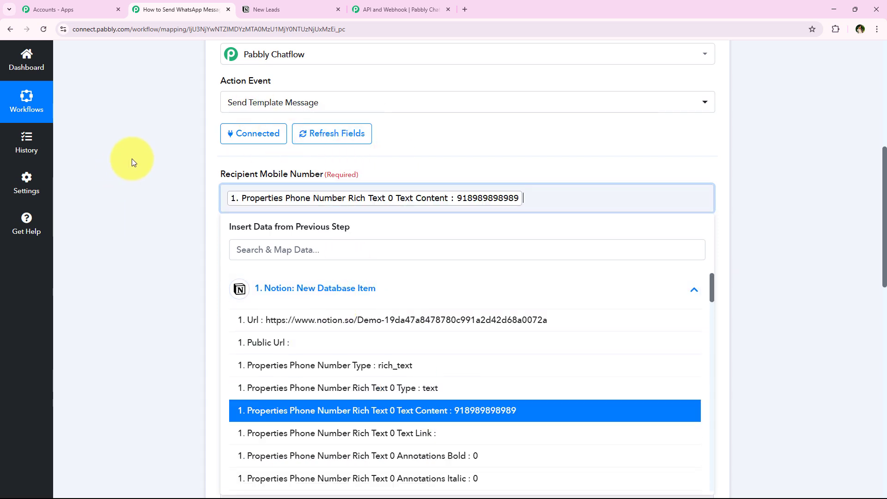
{"action": "left_click", "coordinate": [134, 160]}
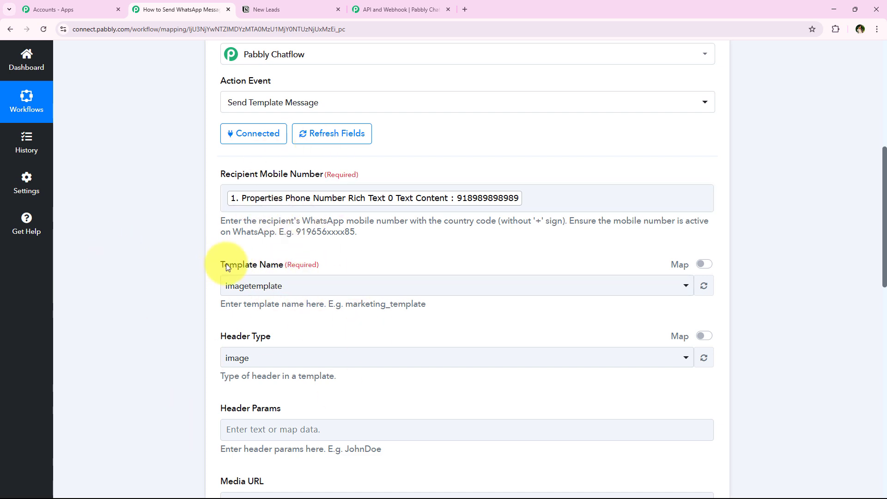
Choose the mutual_fund_services_leads template for the WhatsApp message and view its text
{"action": "left_click_drag", "start_coordinate": [226, 265], "coordinate": [282, 272]}
{"action": "left_click", "coordinate": [182, 279]}
{"action": "scroll", "coordinate": [182, 278], "scroll_direction": "down", "scroll_amount": 1}
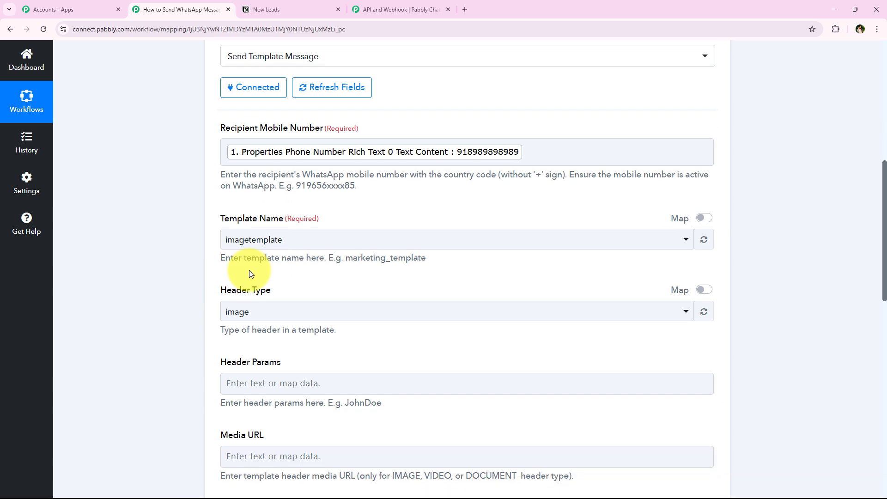
{"action": "left_click", "coordinate": [257, 239]}
{"action": "scroll", "coordinate": [322, 354], "scroll_direction": "down", "scroll_amount": 1}
{"action": "scroll", "coordinate": [322, 354], "scroll_direction": "down", "scroll_amount": 7}
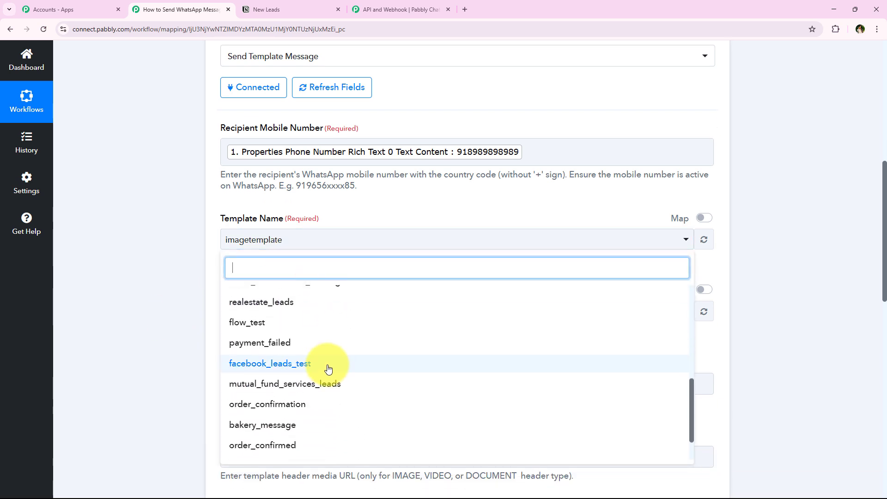
{"action": "scroll", "coordinate": [272, 418], "scroll_direction": "up", "scroll_amount": 1}
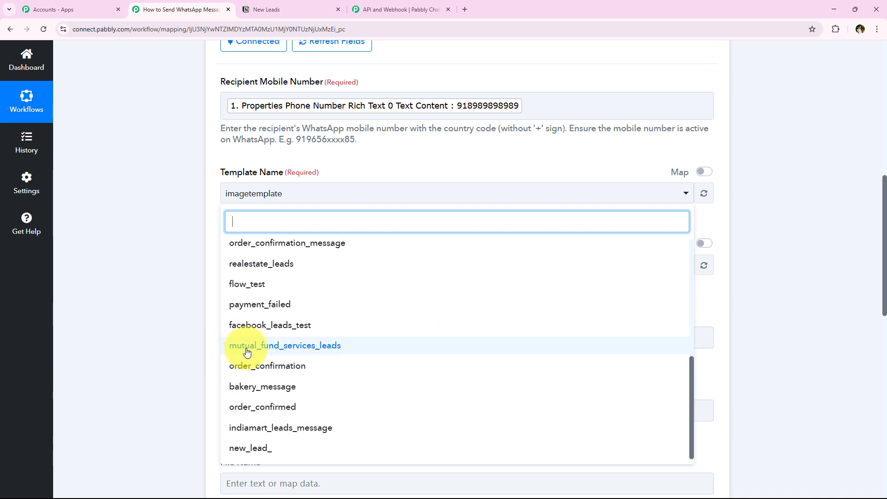
{"action": "left_click", "coordinate": [310, 346]}
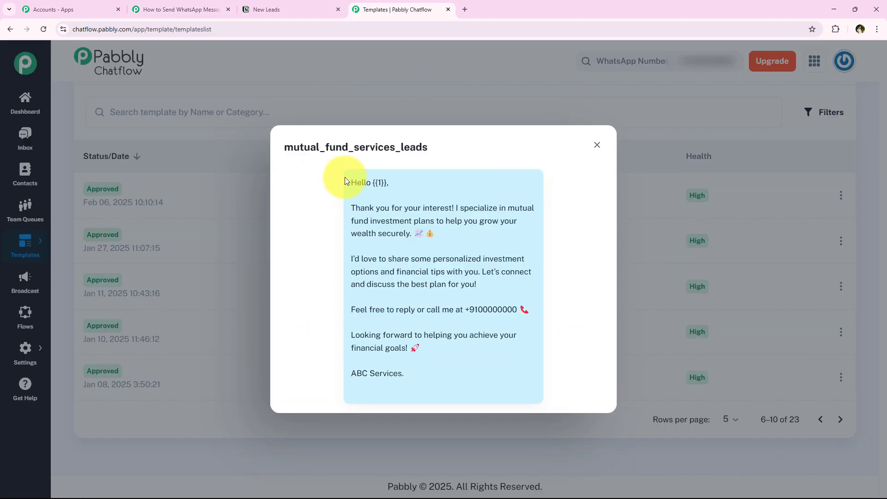
{"action": "left_click_drag", "start_coordinate": [346, 181], "coordinate": [437, 402]}
{"action": "left_click", "coordinate": [180, 9]}
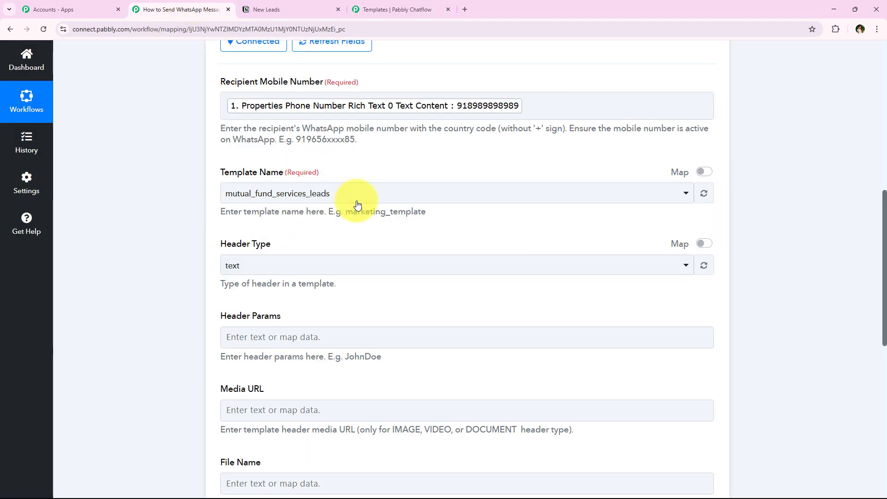
Keep Header Type as text and review the Header Params, Media URL and File Name fields
{"action": "scroll", "coordinate": [174, 268], "scroll_direction": "down", "scroll_amount": 2}
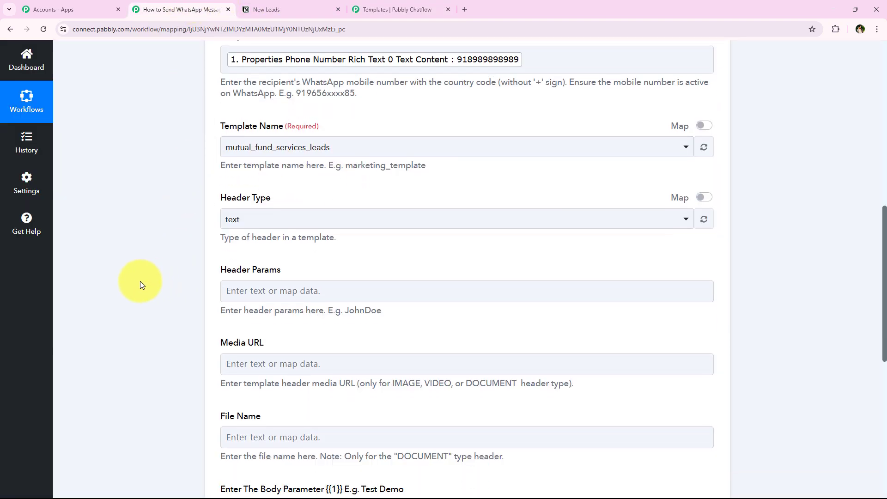
{"action": "left_click_drag", "start_coordinate": [220, 151], "coordinate": [272, 152]}
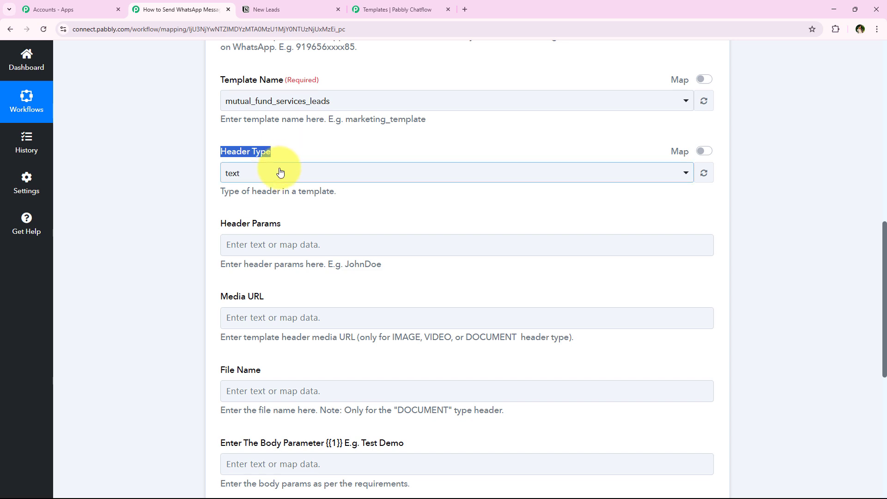
{"action": "left_click", "coordinate": [279, 172]}
{"action": "left_click", "coordinate": [314, 228]}
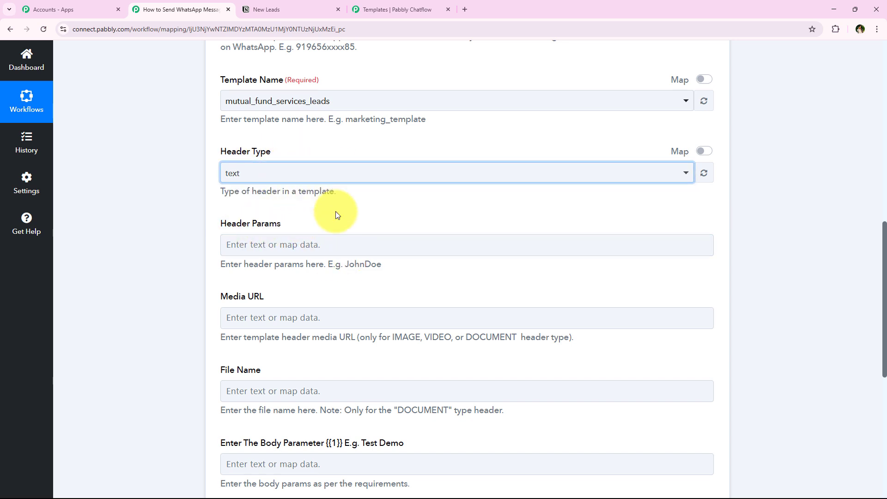
{"action": "scroll", "coordinate": [203, 259], "scroll_direction": "down", "scroll_amount": 1}
{"action": "left_click_drag", "start_coordinate": [215, 178], "coordinate": [248, 178]}
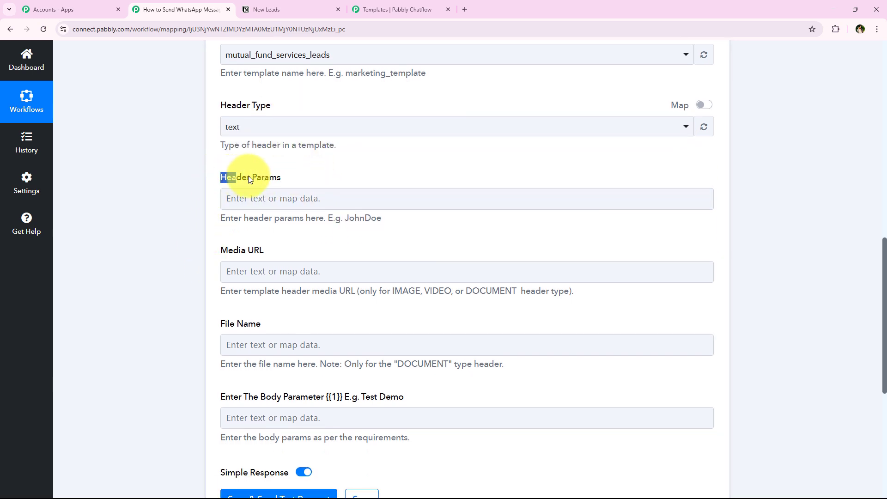
{"action": "left_click_drag", "start_coordinate": [220, 249], "coordinate": [305, 245]}
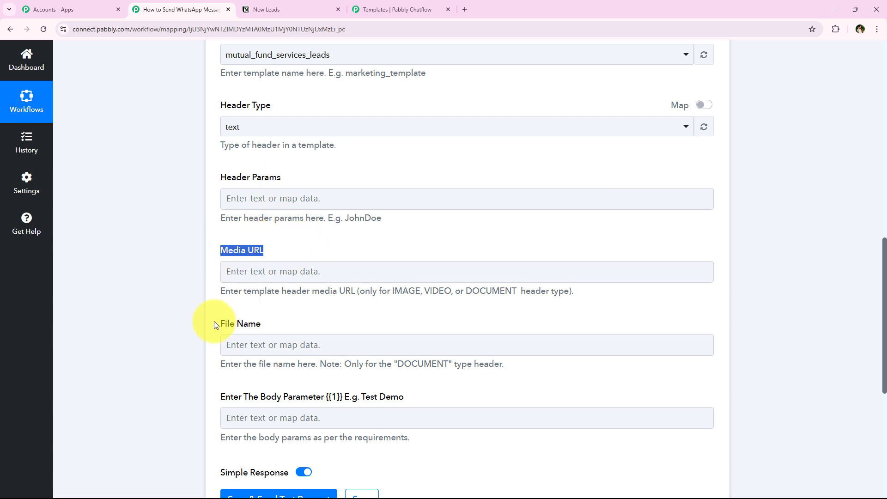
{"action": "left_click_drag", "start_coordinate": [218, 324], "coordinate": [261, 323]}
{"action": "left_click", "coordinate": [294, 320]}
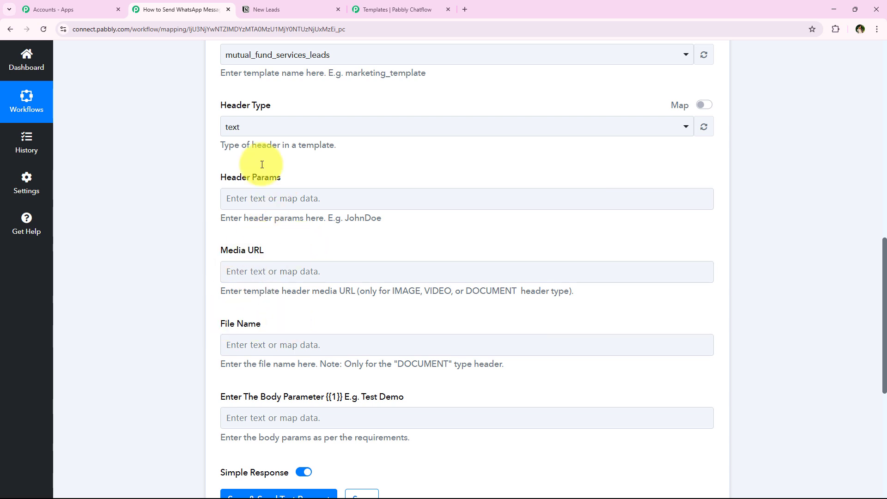
{"action": "left_click", "coordinate": [414, 6]}
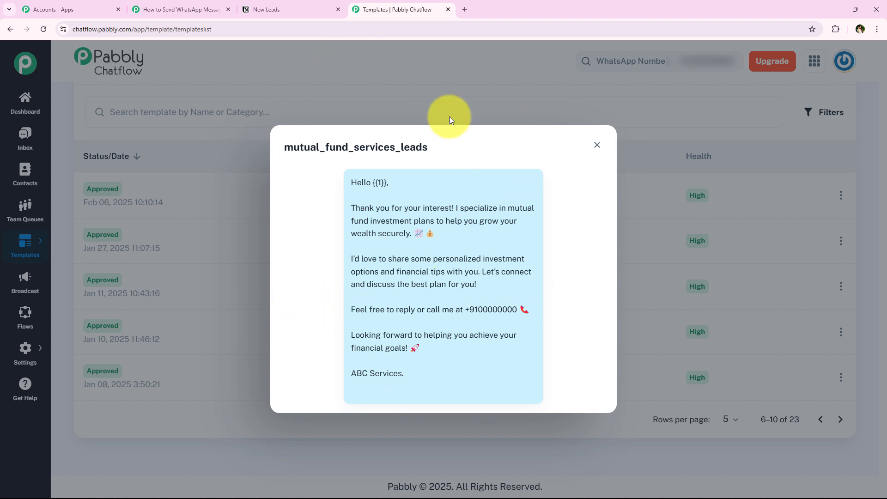
Review the Body Parameter field and its Test Demo example, then go to the Chatflow template preview
{"action": "left_click", "coordinate": [217, 9]}
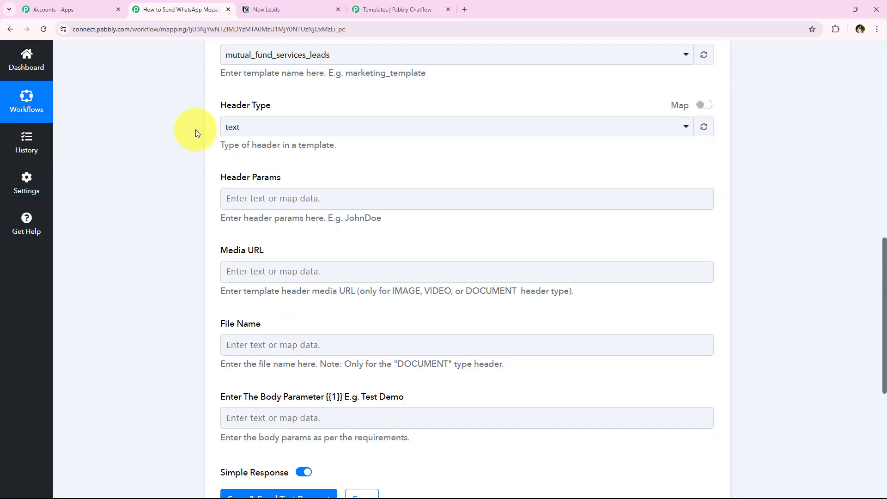
{"action": "scroll", "coordinate": [257, 337], "scroll_direction": "down", "scroll_amount": 2}
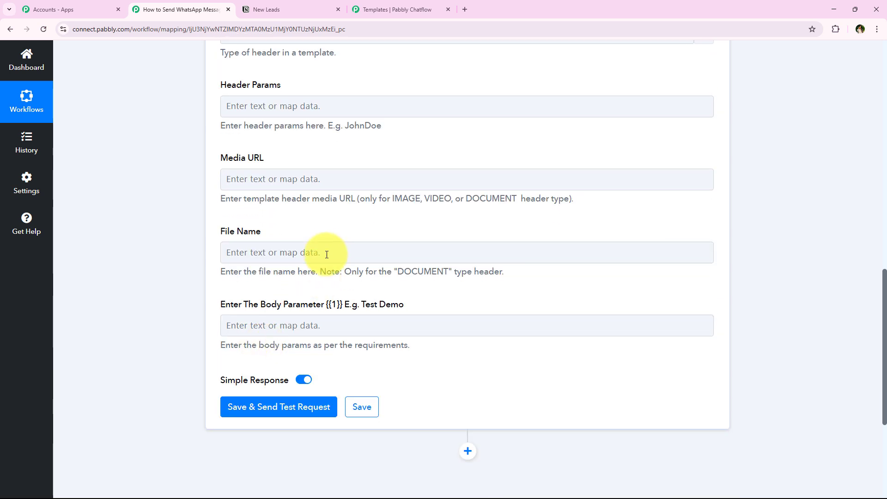
{"action": "scroll", "coordinate": [231, 314], "scroll_direction": "down", "scroll_amount": 1}
{"action": "left_click_drag", "start_coordinate": [216, 257], "coordinate": [300, 274]}
{"action": "left_click", "coordinate": [127, 331]}
{"action": "left_click_drag", "start_coordinate": [218, 249], "coordinate": [253, 267]}
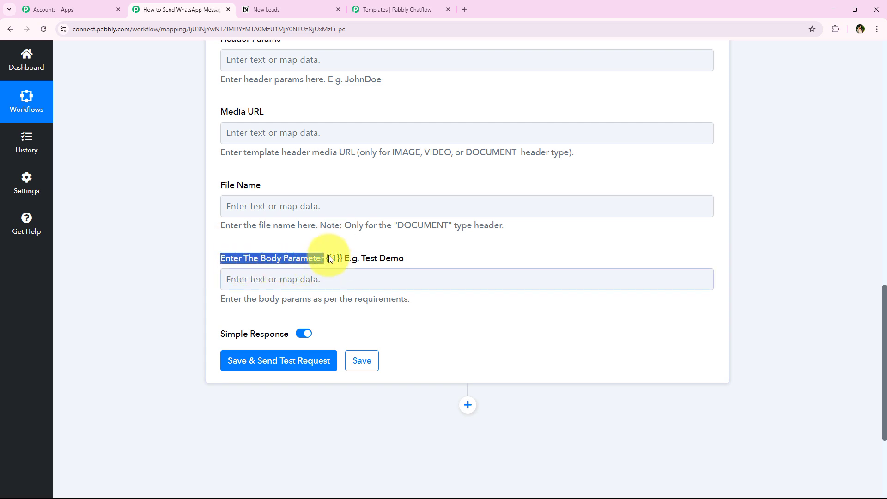
{"action": "left_click_drag", "start_coordinate": [364, 258], "coordinate": [407, 259]}
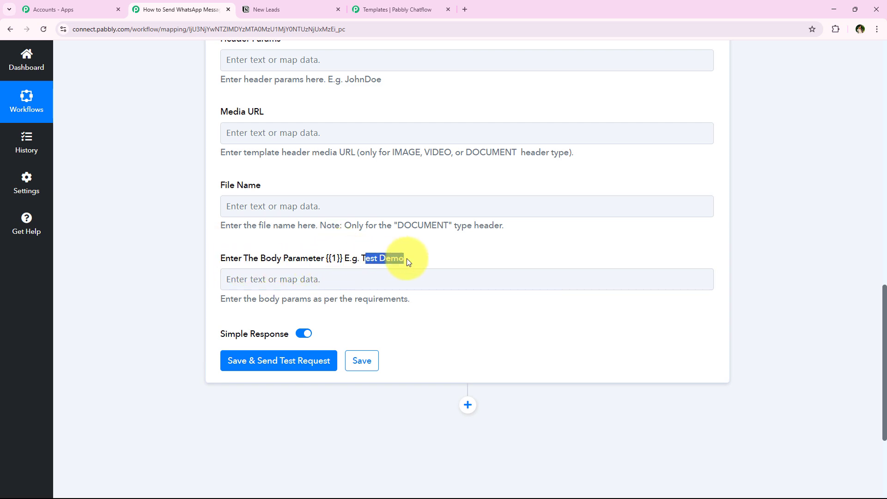
{"action": "left_click", "coordinate": [189, 282]}
{"action": "left_click", "coordinate": [402, 8]}
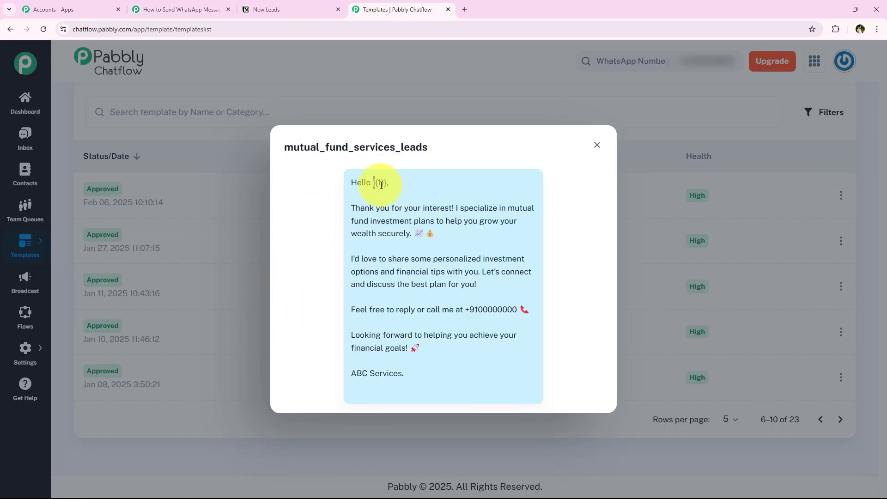
Inspect the single {{1}} placeholder in the template's Hello greeting
{"action": "left_click_drag", "start_coordinate": [373, 183], "coordinate": [388, 183]}
{"action": "left_click", "coordinate": [387, 264]}
{"action": "left_click", "coordinate": [218, 5]}
{"action": "left_click", "coordinate": [363, 6]}
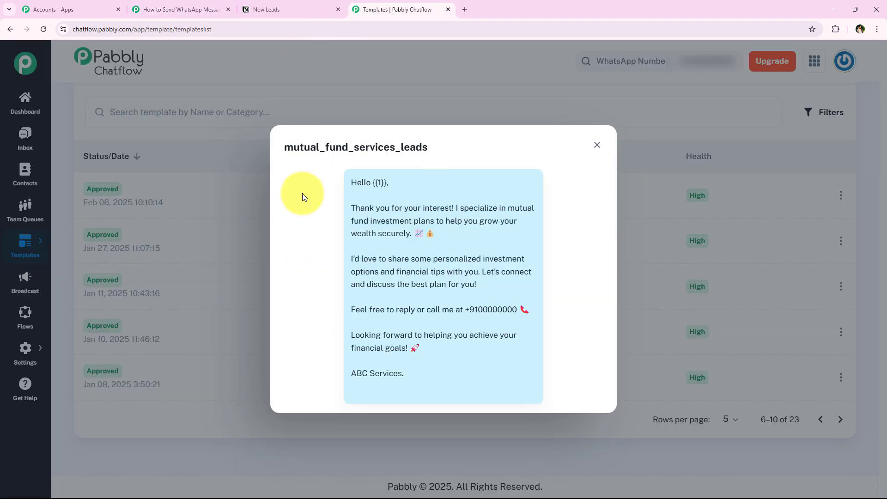
{"action": "double_click", "coordinate": [379, 183]}
Map the Notion First Name (Demo) text content into Body Parameter {{1}}
{"action": "left_click", "coordinate": [194, 9]}
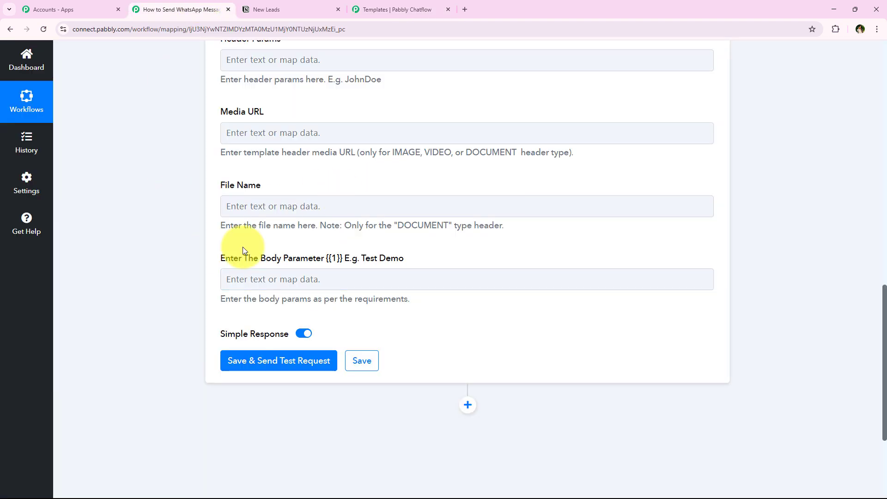
{"action": "left_click", "coordinate": [253, 287]}
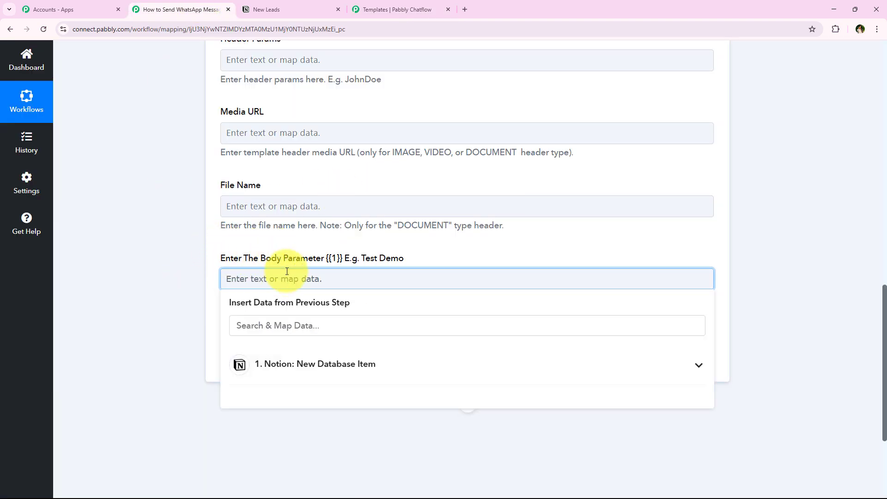
{"action": "scroll", "coordinate": [160, 326], "scroll_direction": "down", "scroll_amount": 1}
{"action": "left_click", "coordinate": [320, 280]}
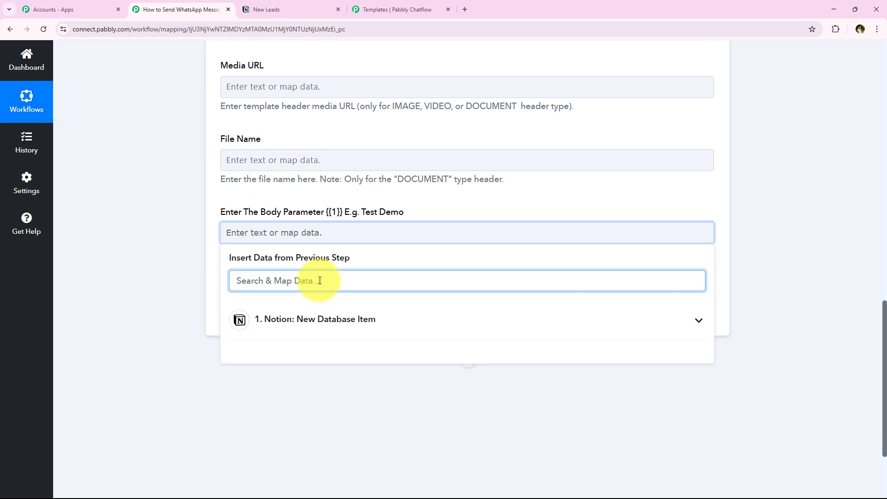
{"action": "type", "text": "t"}
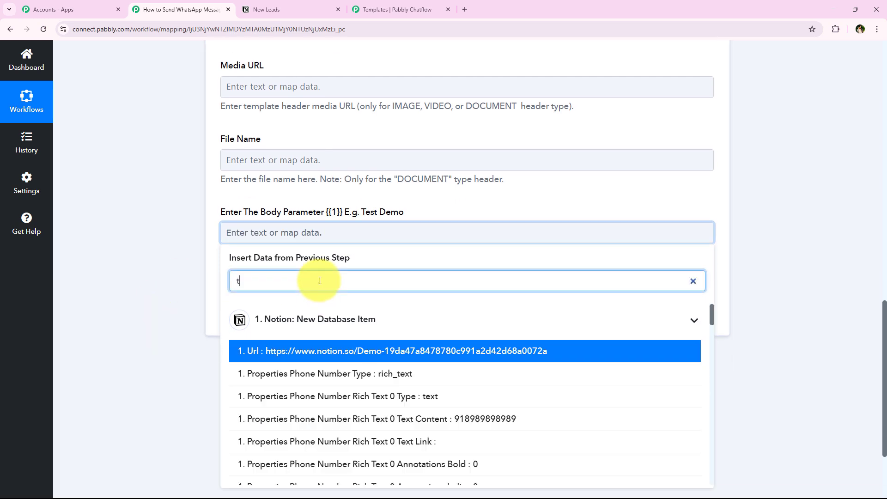
{"action": "type", "text": "es"}
{"action": "key", "text": "BackSpace"}
{"action": "key", "text": "BackSpace"}
{"action": "key", "text": "BackSpace"}
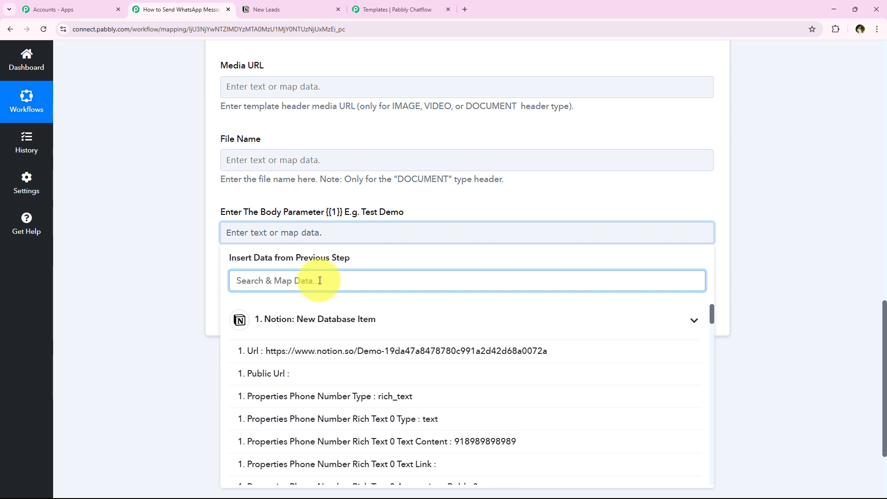
{"action": "type", "text": "Dem"}
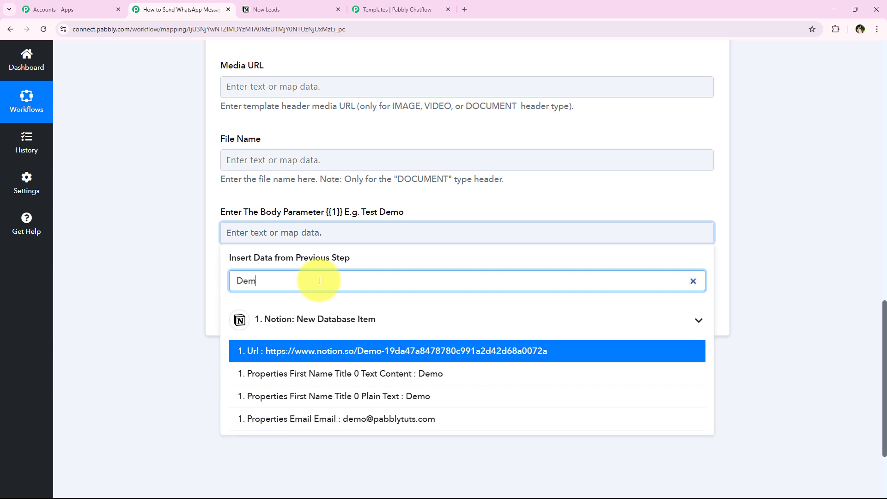
{"action": "left_click", "coordinate": [389, 381]}
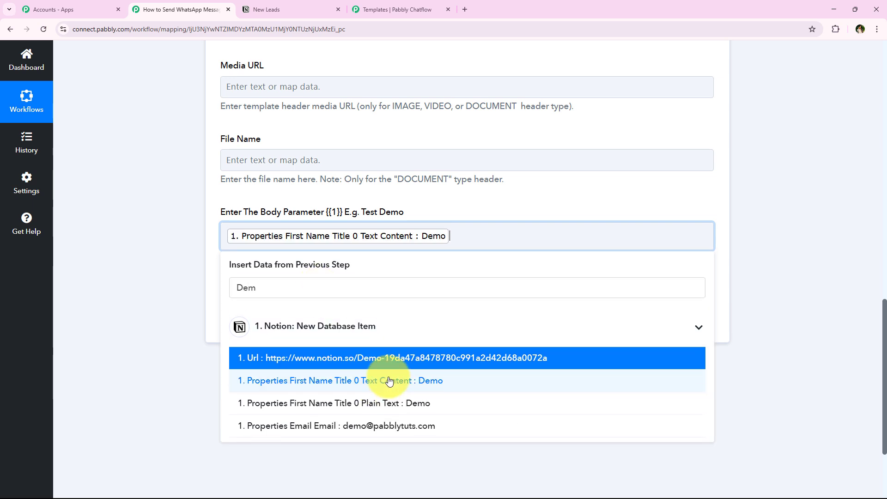
Add the Notion Last Name (Lead) text content to the same body parameter
{"action": "double_click", "coordinate": [369, 293]}
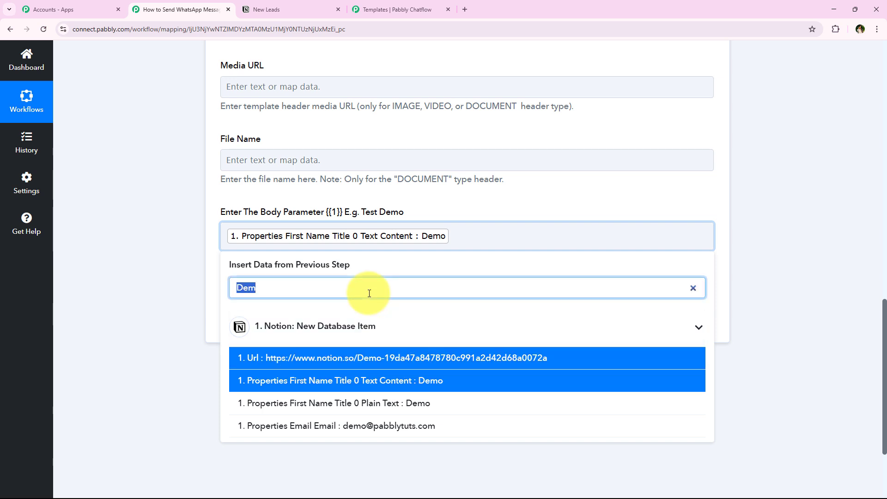
{"action": "type", "text": "lead"}
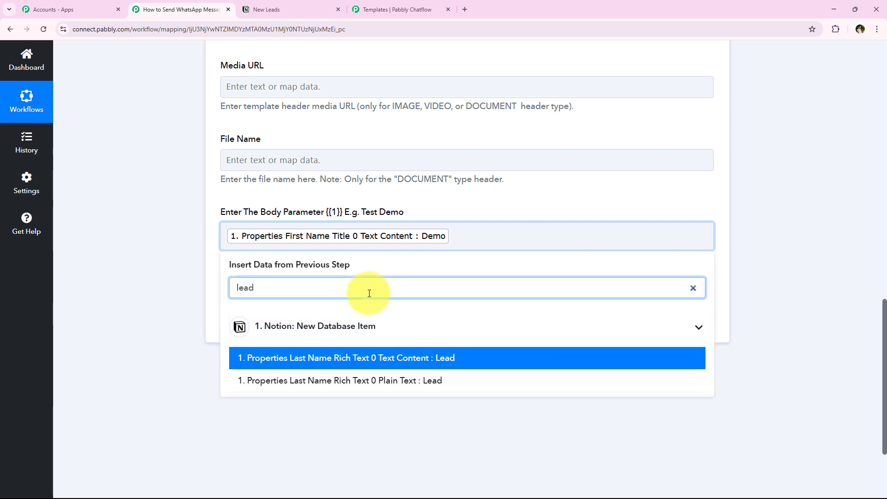
{"action": "left_click", "coordinate": [337, 357]}
{"action": "left_click", "coordinate": [180, 238]}
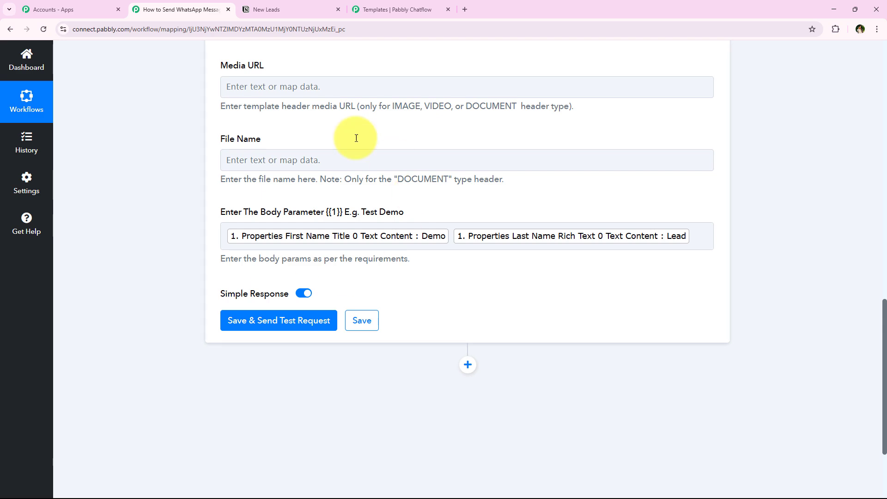
Review the note that the recipient mobile number must be an active WhatsApp number
{"action": "scroll", "coordinate": [279, 279], "scroll_direction": "up", "scroll_amount": 1}
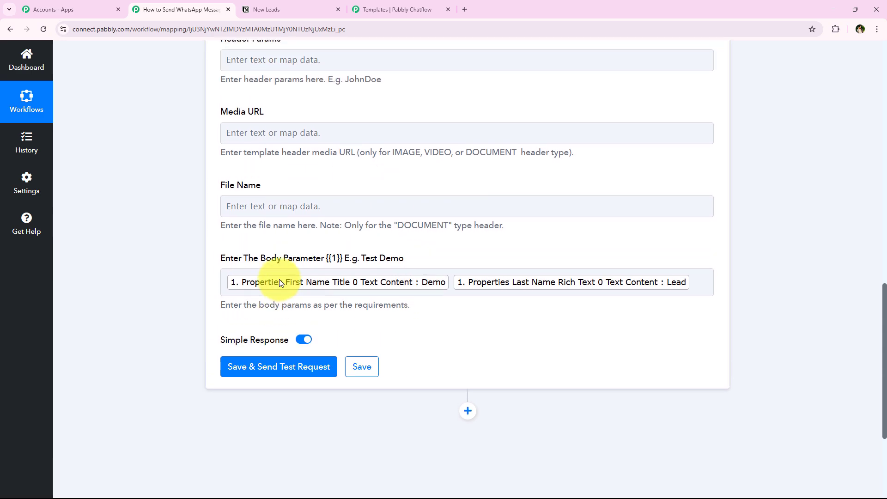
{"action": "scroll", "coordinate": [279, 279], "scroll_direction": "up", "scroll_amount": 8}
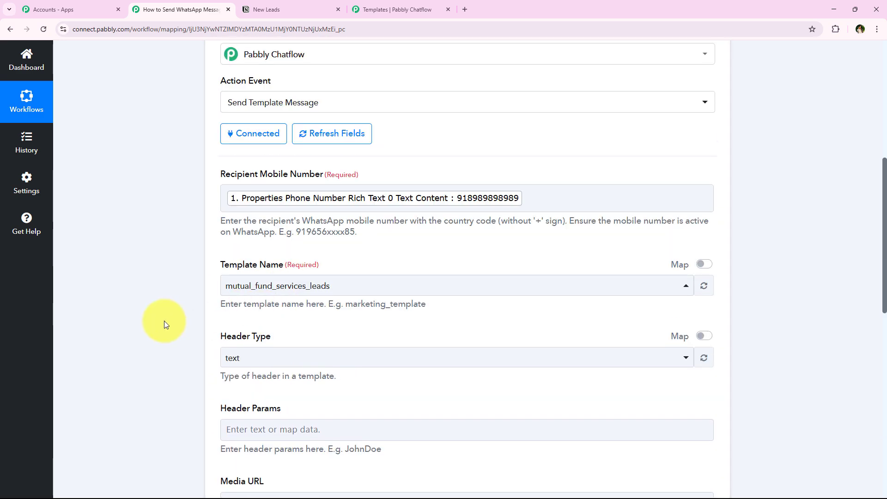
{"action": "scroll", "coordinate": [164, 321], "scroll_direction": "down", "scroll_amount": 9}
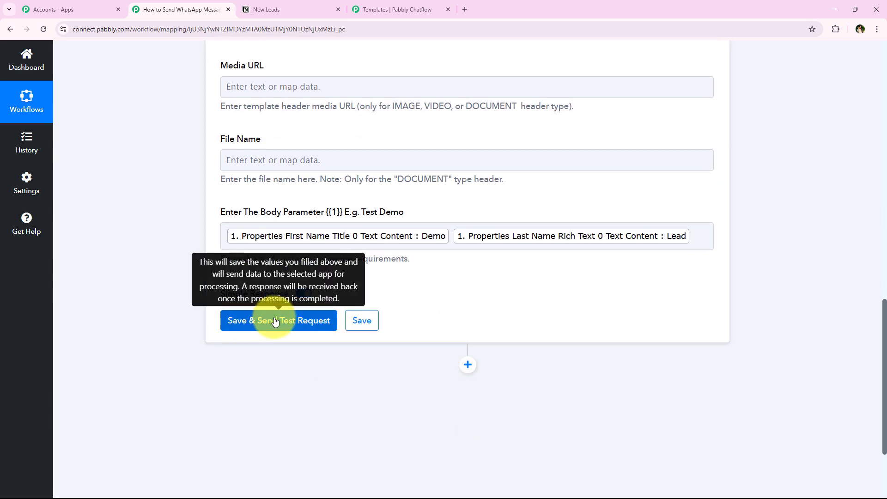
{"action": "scroll", "coordinate": [170, 338], "scroll_direction": "up", "scroll_amount": 9}
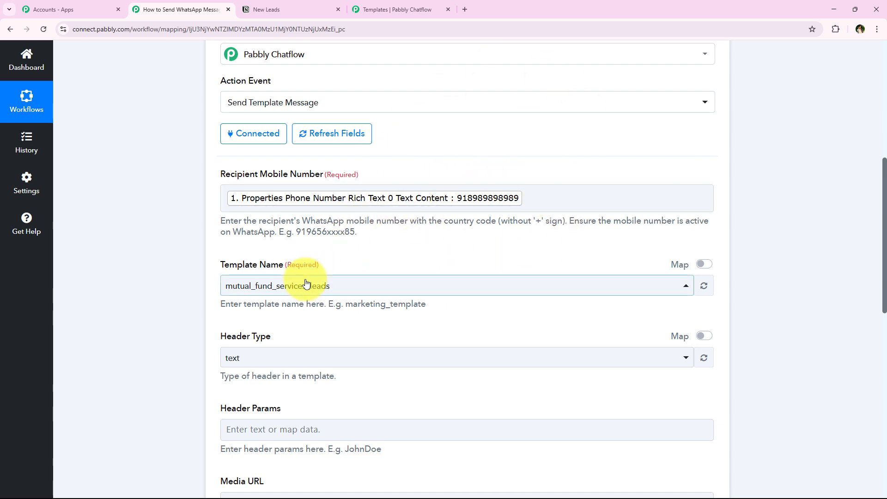
{"action": "scroll", "coordinate": [306, 282], "scroll_direction": "down", "scroll_amount": 1}
{"action": "scroll", "coordinate": [151, 226], "scroll_direction": "up", "scroll_amount": 1}
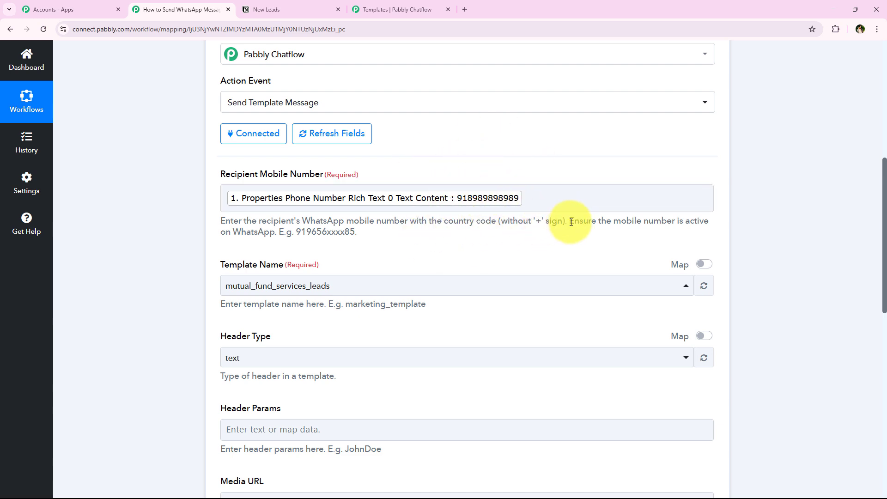
{"action": "left_click_drag", "start_coordinate": [569, 222], "coordinate": [714, 231]}
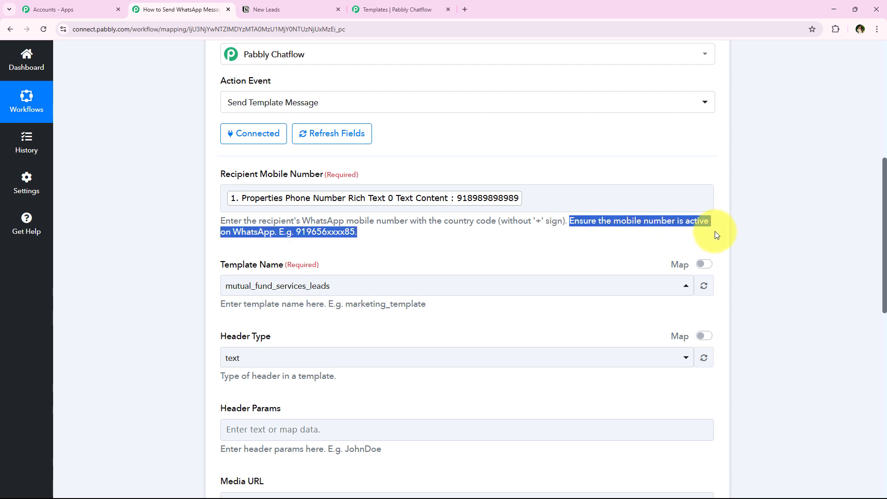
Replace the mapped Notion phone value in Recipient Mobile Number with a typed test number
{"action": "left_click", "coordinate": [530, 202]}
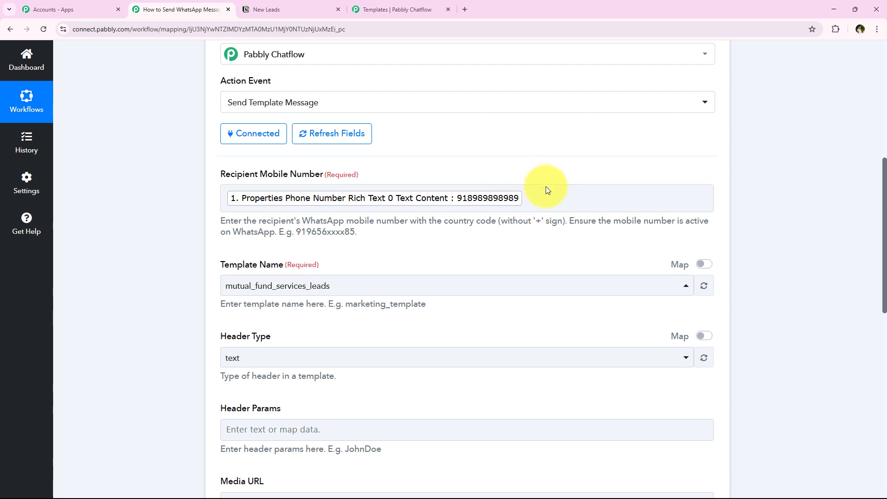
{"action": "left_click", "coordinate": [545, 194]}
{"action": "key", "text": "BackSpace"}
{"action": "left_click", "coordinate": [135, 165]}
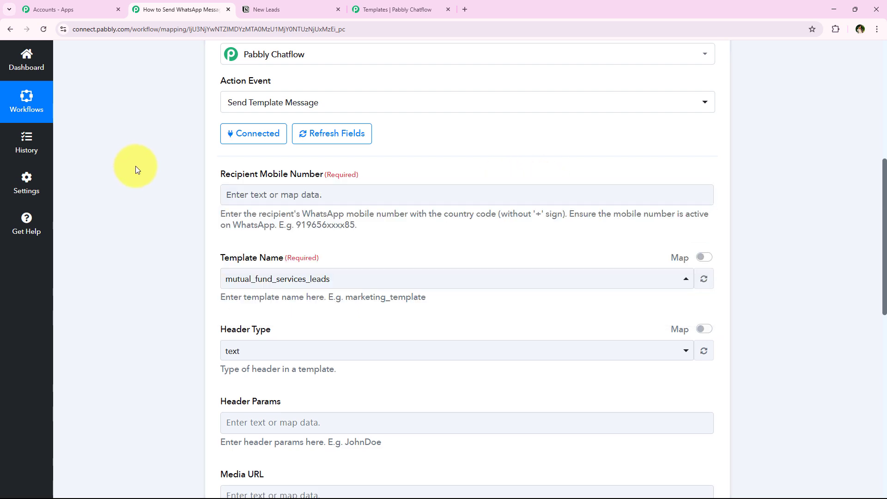
{"action": "left_click", "coordinate": [222, 192]}
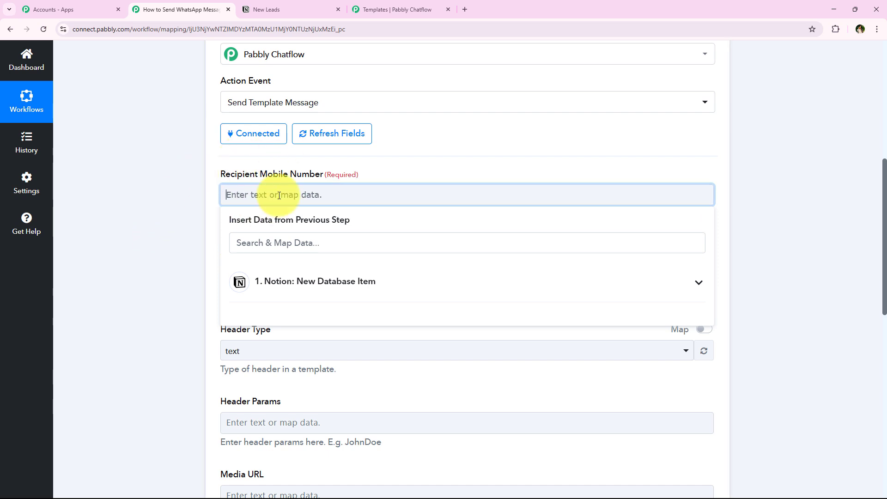
{"action": "scroll", "coordinate": [198, 204], "scroll_direction": "down", "scroll_amount": 1}
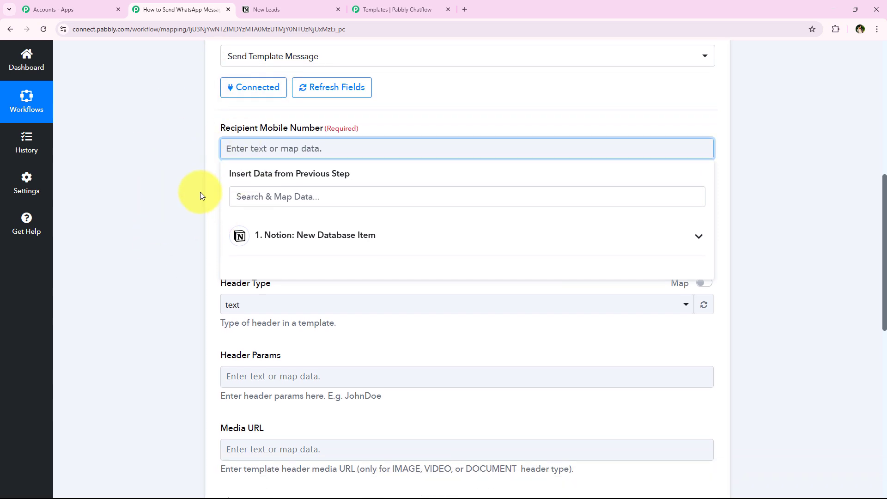
{"action": "scroll", "coordinate": [174, 201], "scroll_direction": "down", "scroll_amount": 1}
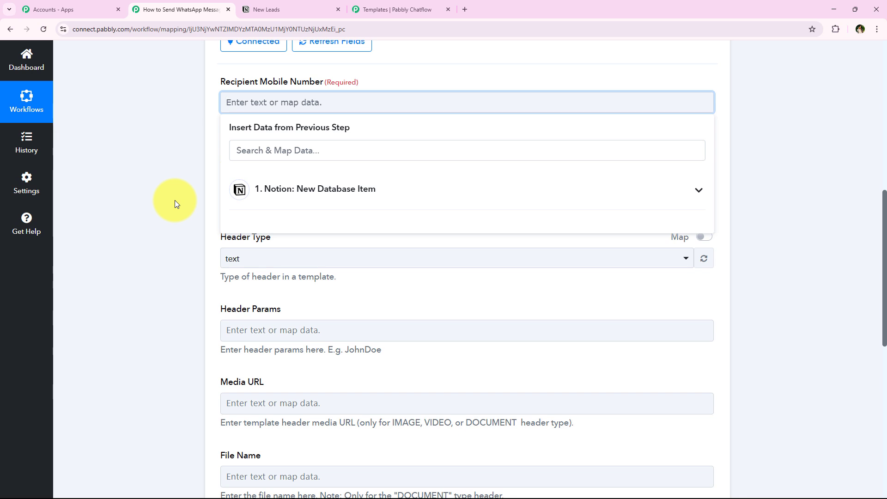
{"action": "type", "text": "91903"}
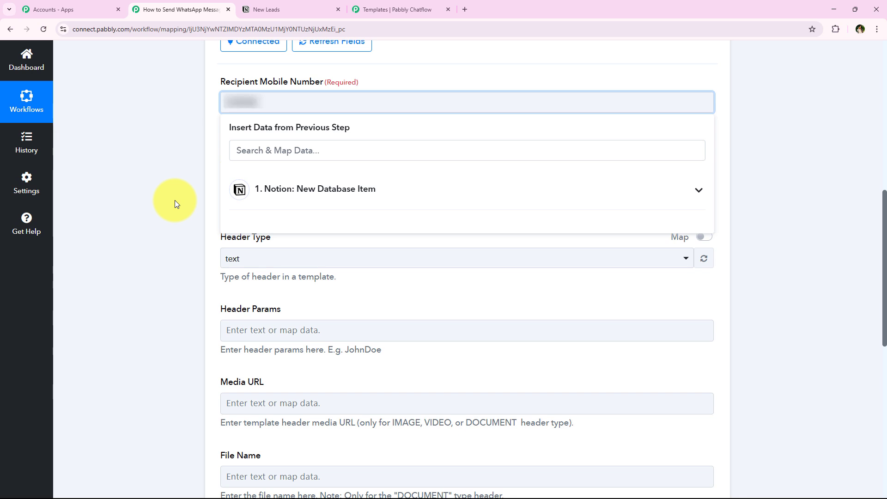
{"action": "left_click", "coordinate": [175, 201]}
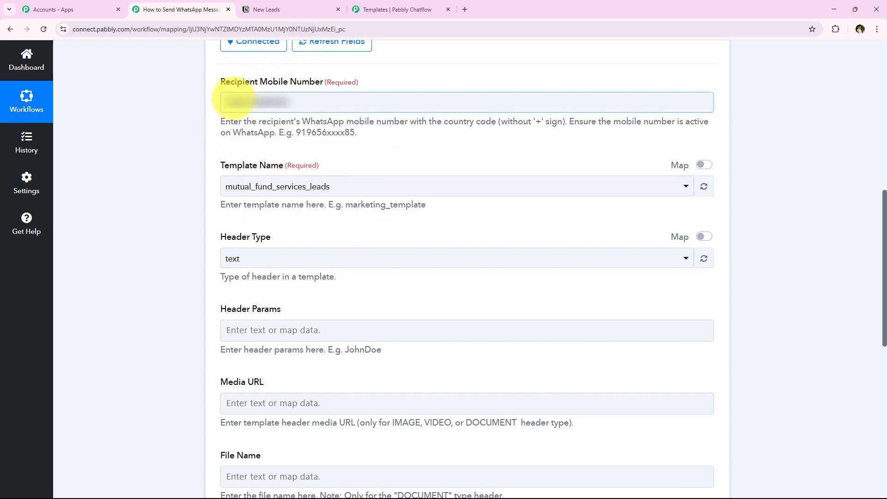
{"action": "scroll", "coordinate": [194, 147], "scroll_direction": "down", "scroll_amount": 10}
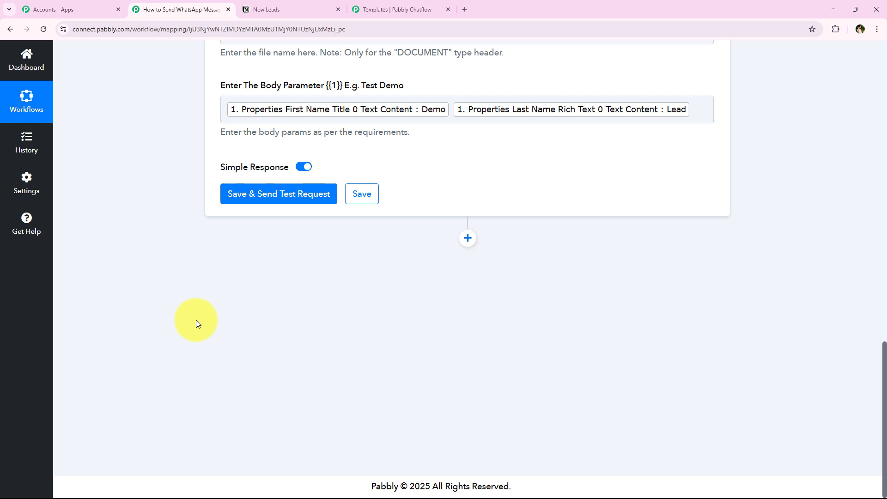
Save the action and send a test request, which returns status success with Message sent
{"action": "left_click", "coordinate": [270, 193]}
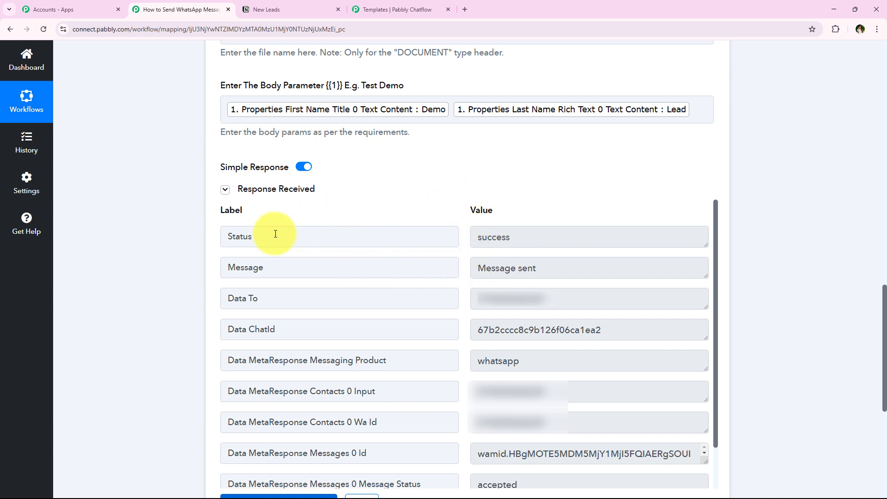
{"action": "left_click_drag", "start_coordinate": [234, 236], "coordinate": [386, 244]}
{"action": "left_click_drag", "start_coordinate": [549, 237], "coordinate": [317, 275]}
{"action": "left_click_drag", "start_coordinate": [600, 303], "coordinate": [347, 325]}
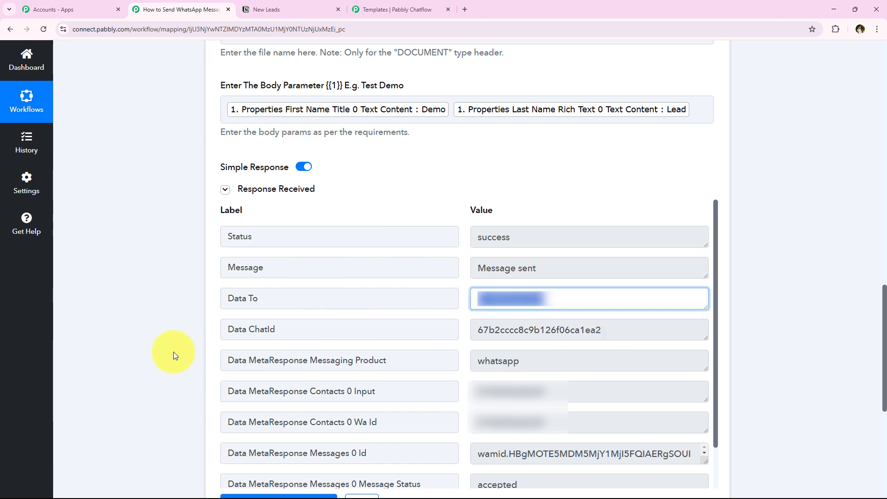
{"action": "left_click", "coordinate": [144, 336]}
Collapse the Chatflow action step and close the template preview in Pabbly Chatflow
{"action": "scroll", "coordinate": [150, 70], "scroll_direction": "up", "scroll_amount": 19}
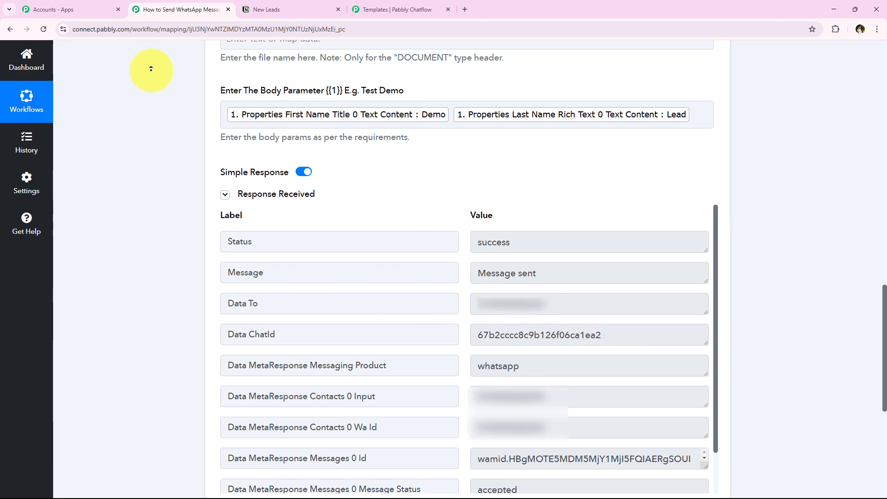
{"action": "left_click", "coordinate": [349, 325]}
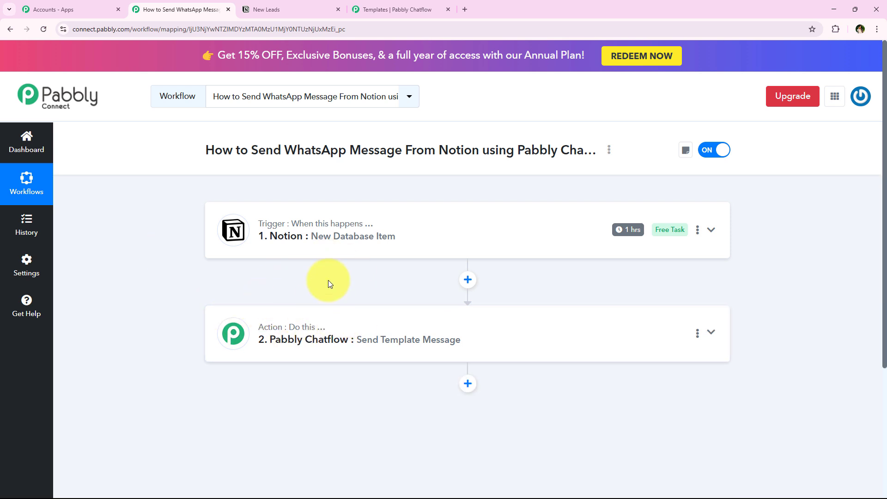
{"action": "left_click", "coordinate": [398, 9]}
{"action": "left_click", "coordinate": [597, 145]}
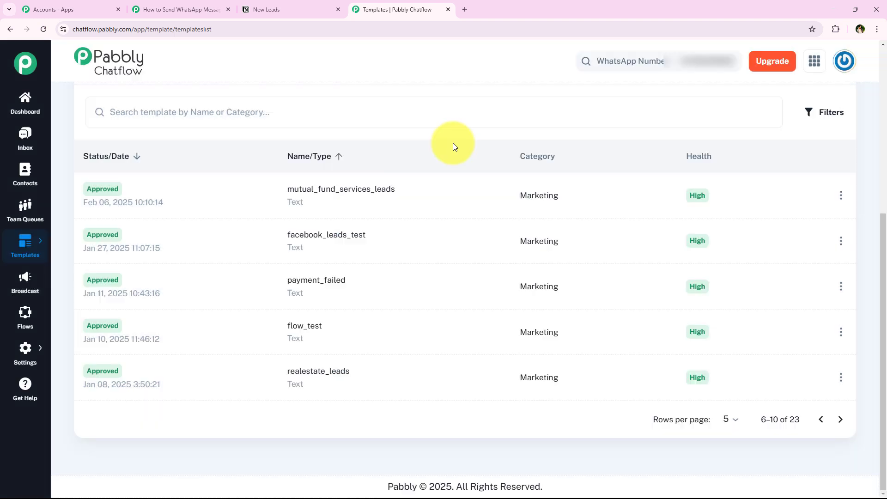
Open the test contact's Chatflow chat and check the template message greeting Demo Lead
{"action": "left_click", "coordinate": [26, 141]}
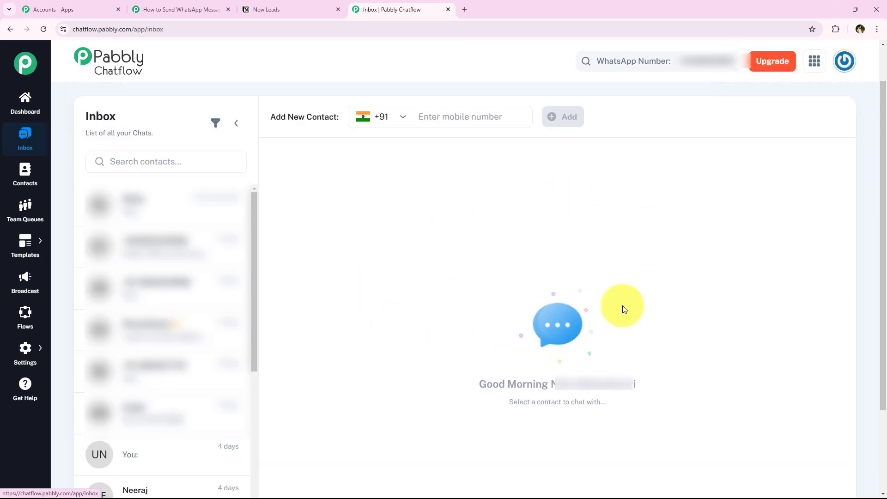
{"action": "left_click", "coordinate": [124, 190]}
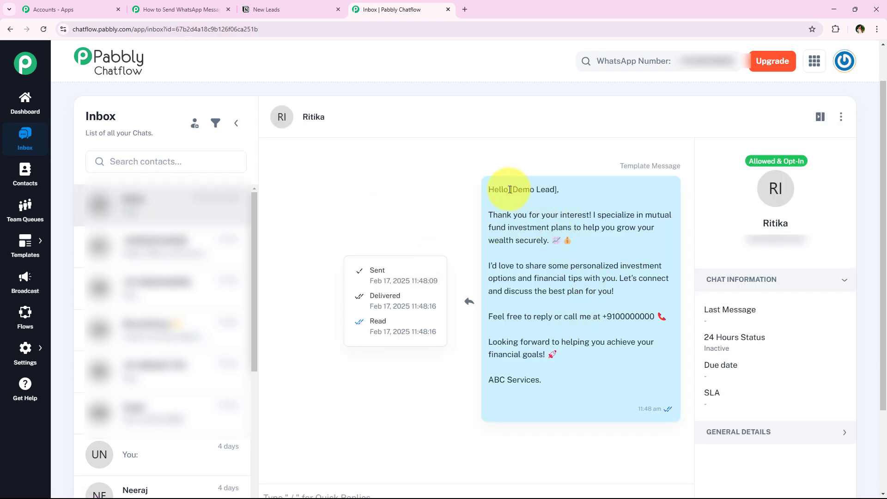
{"action": "left_click_drag", "start_coordinate": [511, 189], "coordinate": [555, 189]}
{"action": "left_click", "coordinate": [485, 200]}
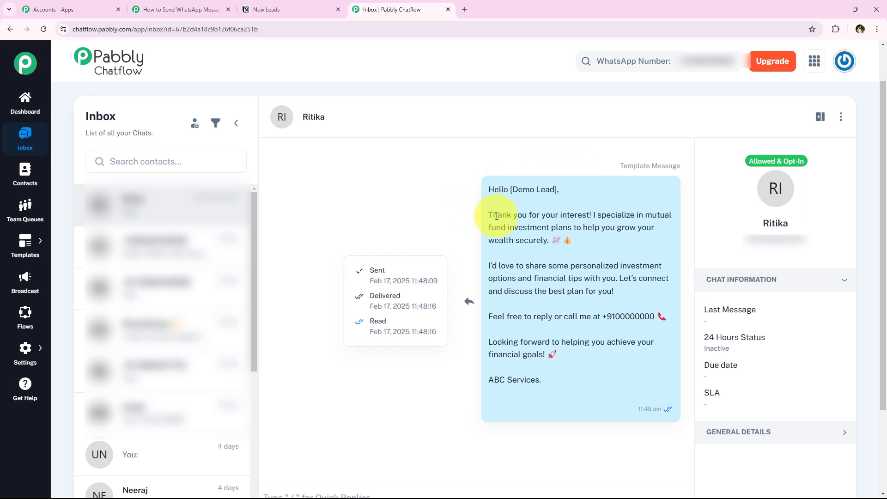
{"action": "left_click_drag", "start_coordinate": [489, 214], "coordinate": [587, 215]}
{"action": "left_click", "coordinate": [568, 333]}
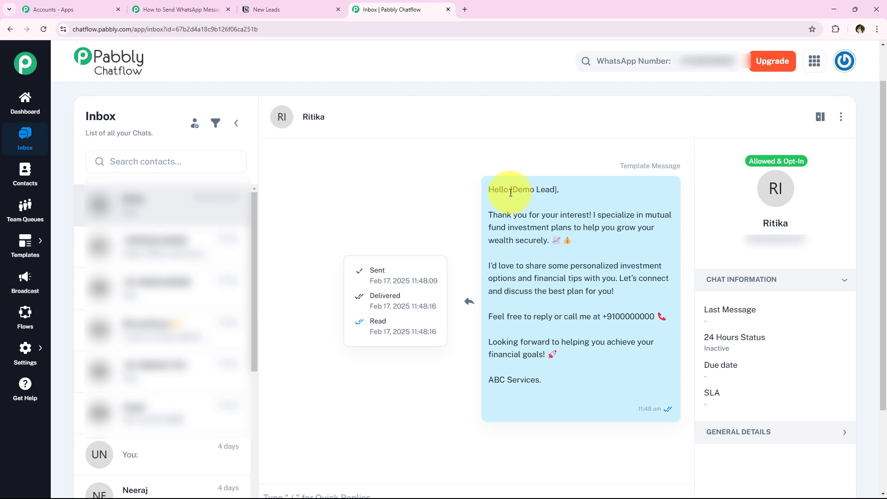
{"action": "left_click_drag", "start_coordinate": [510, 191], "coordinate": [555, 192]}
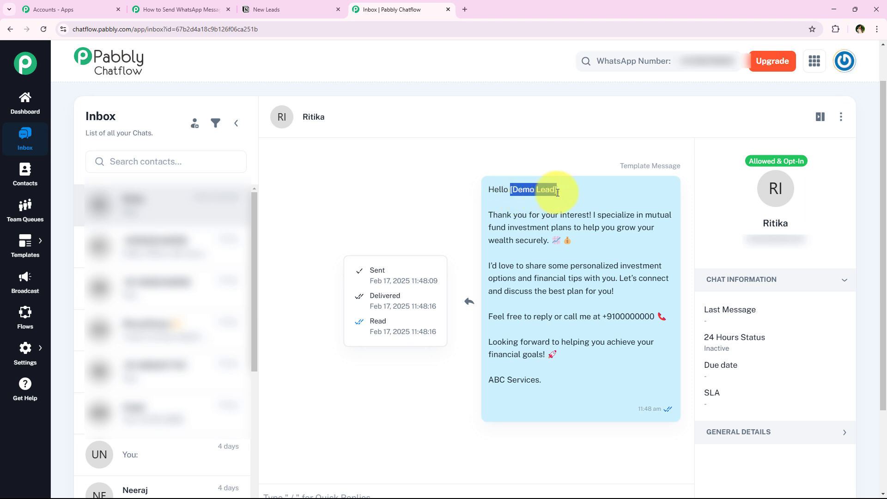
{"action": "left_click", "coordinate": [563, 201]}
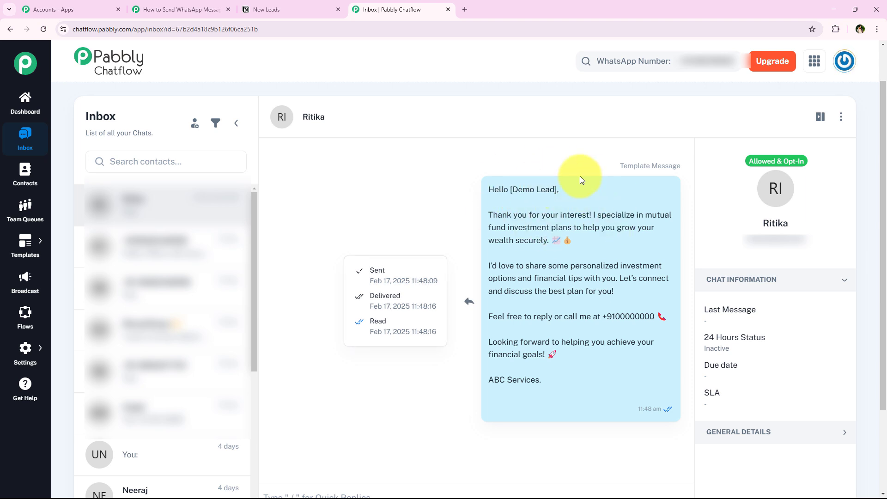
{"action": "left_click_drag", "start_coordinate": [512, 190], "coordinate": [540, 199]}
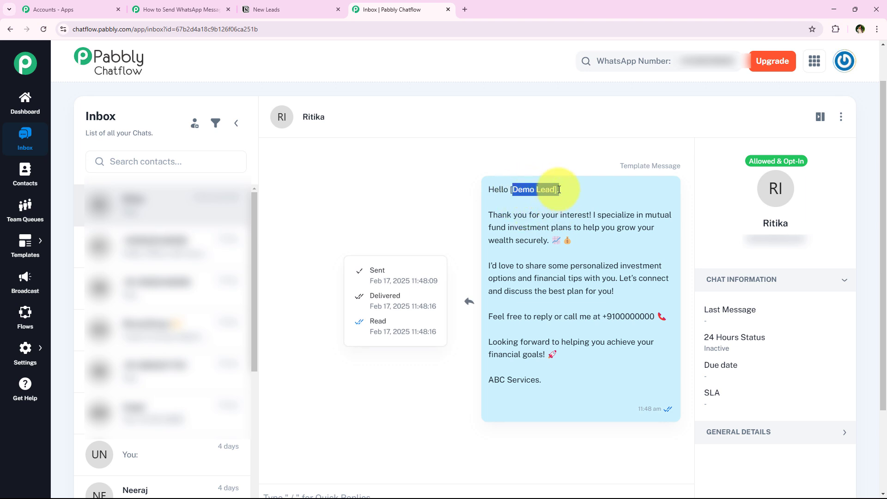
{"action": "left_click", "coordinate": [460, 300]}
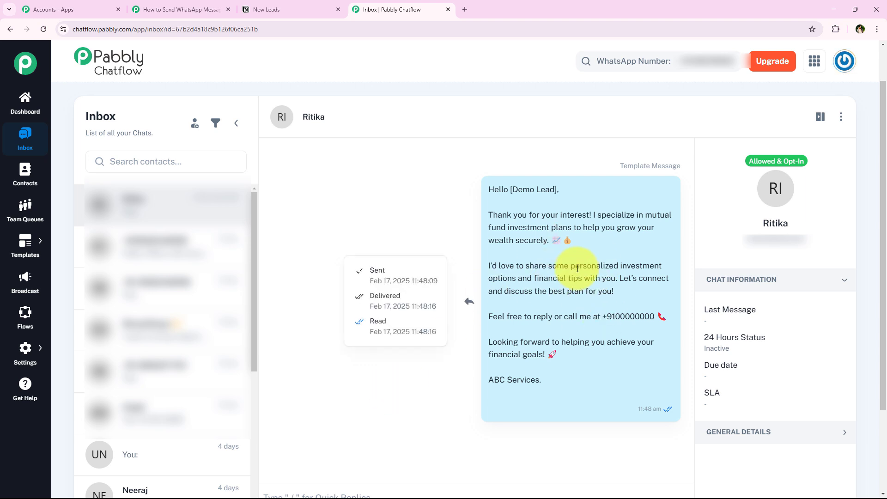
Confirm the message's Sent and Delivered statuses, then return to the Pabbly Connect workflow
{"action": "double_click", "coordinate": [376, 271]}
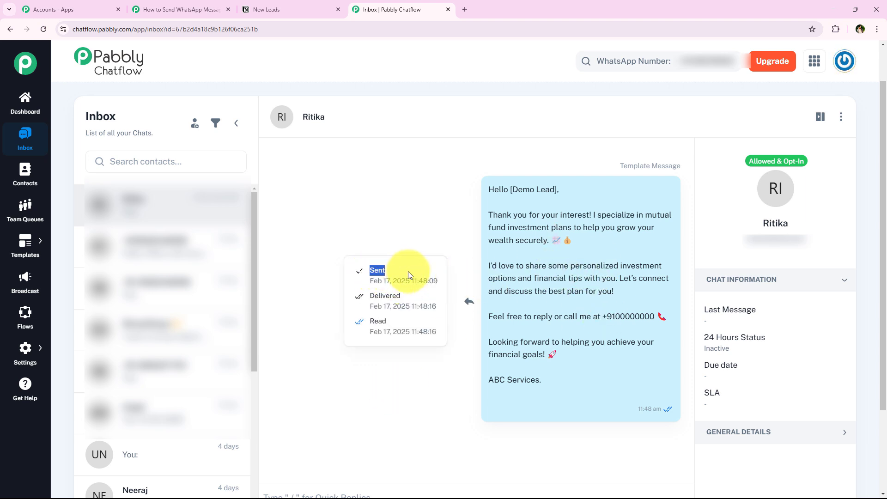
{"action": "double_click", "coordinate": [383, 296]}
{"action": "left_click", "coordinate": [395, 319]}
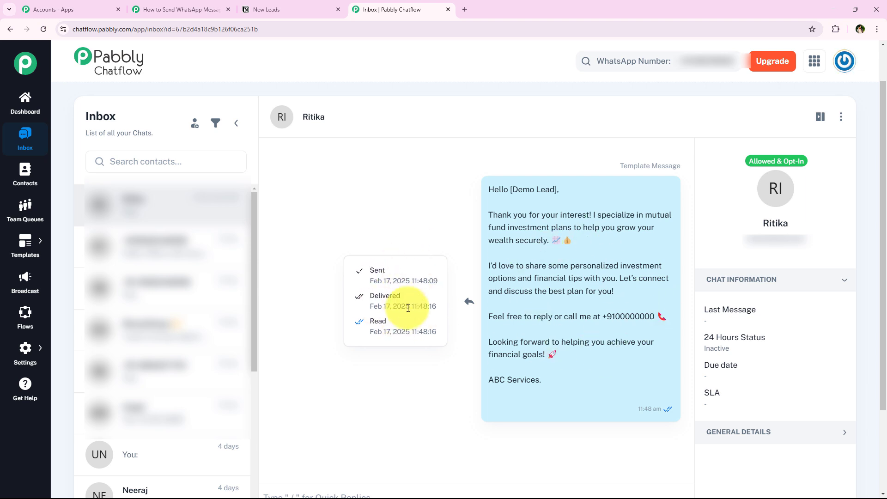
{"action": "left_click", "coordinate": [177, 10]}
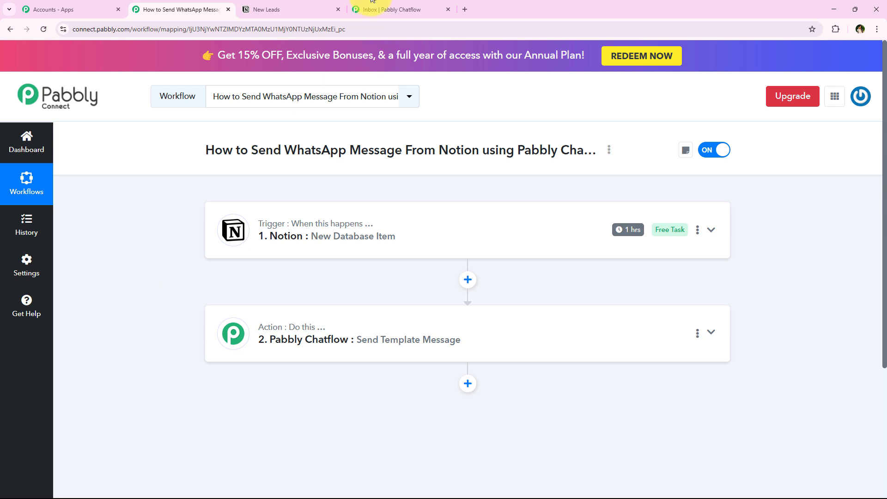
{"action": "left_click", "coordinate": [307, 8]}
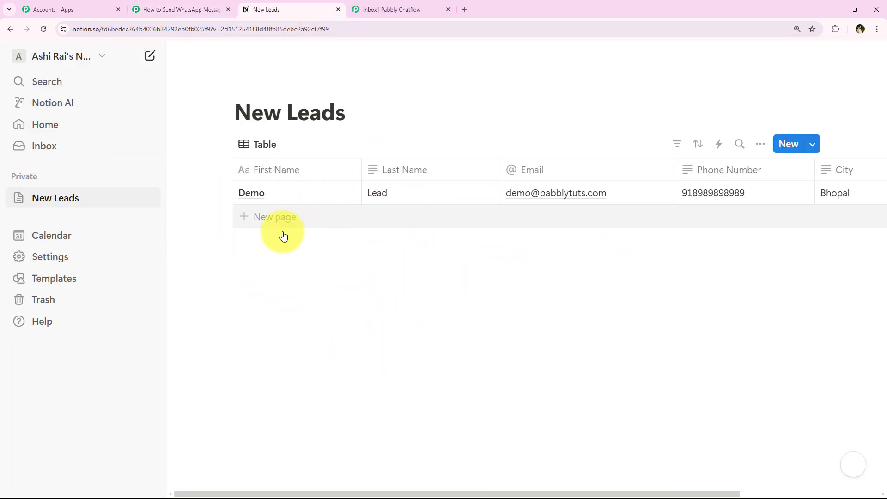
{"action": "left_click", "coordinate": [141, 6]}
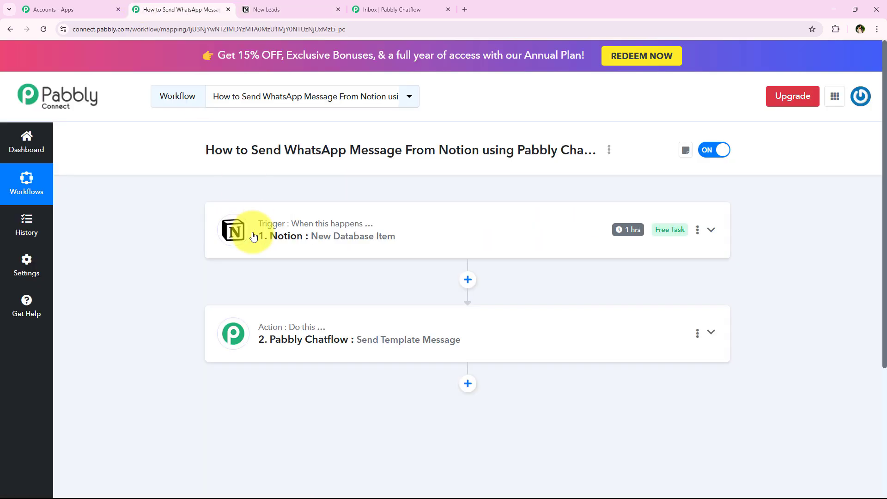